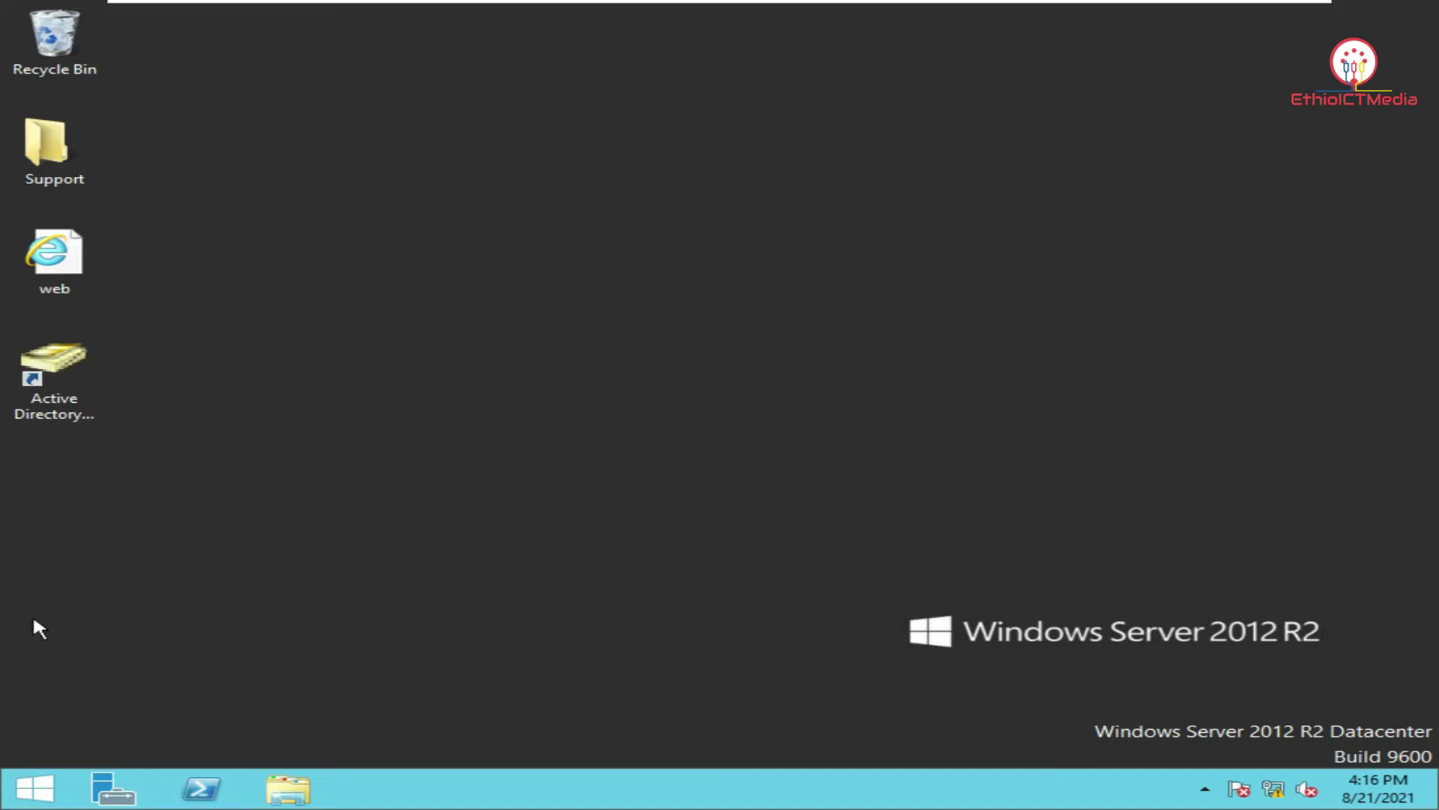
Open Active Directory Users and Computers from its desktop shortcut.
click(35, 788)
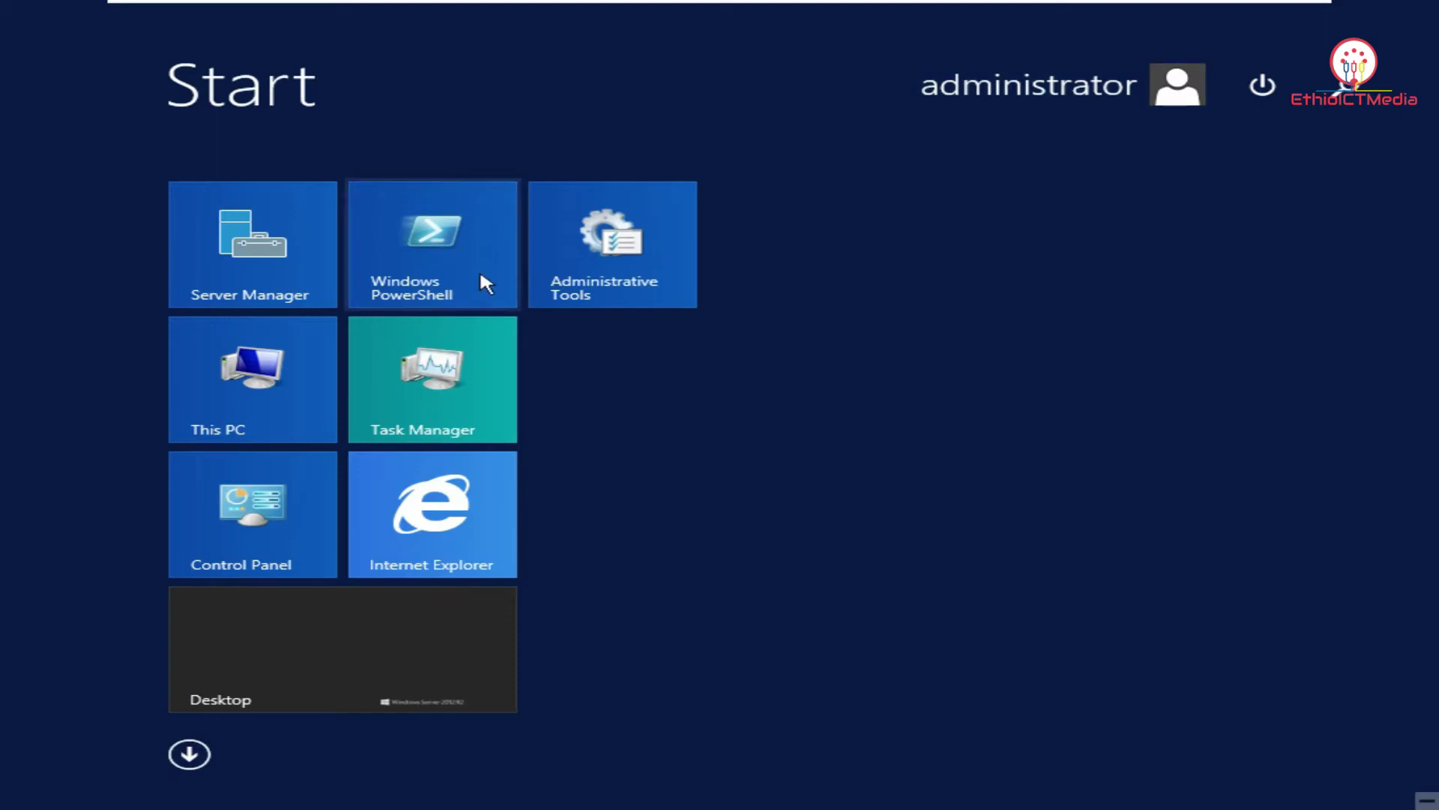
key(super)
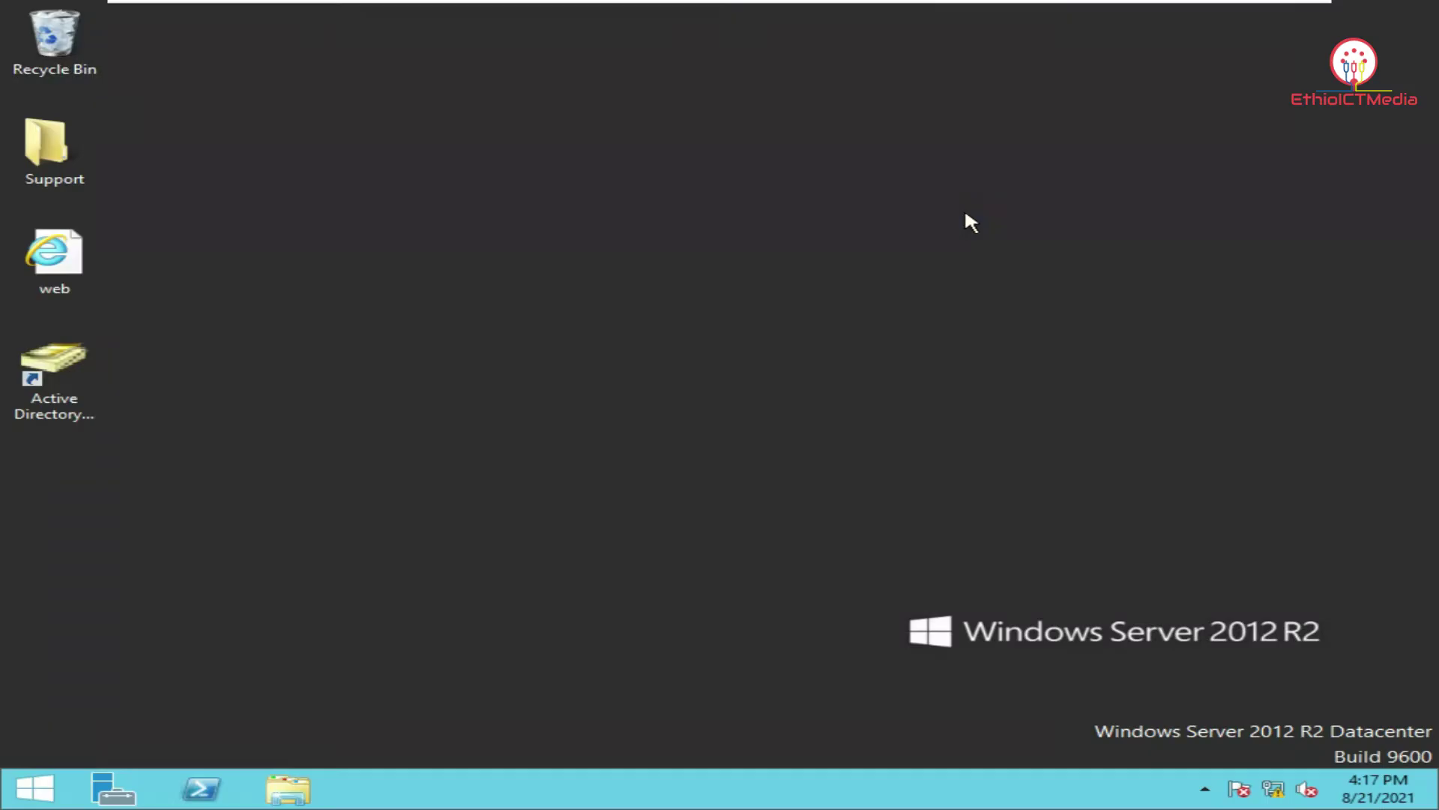
click(325, 467)
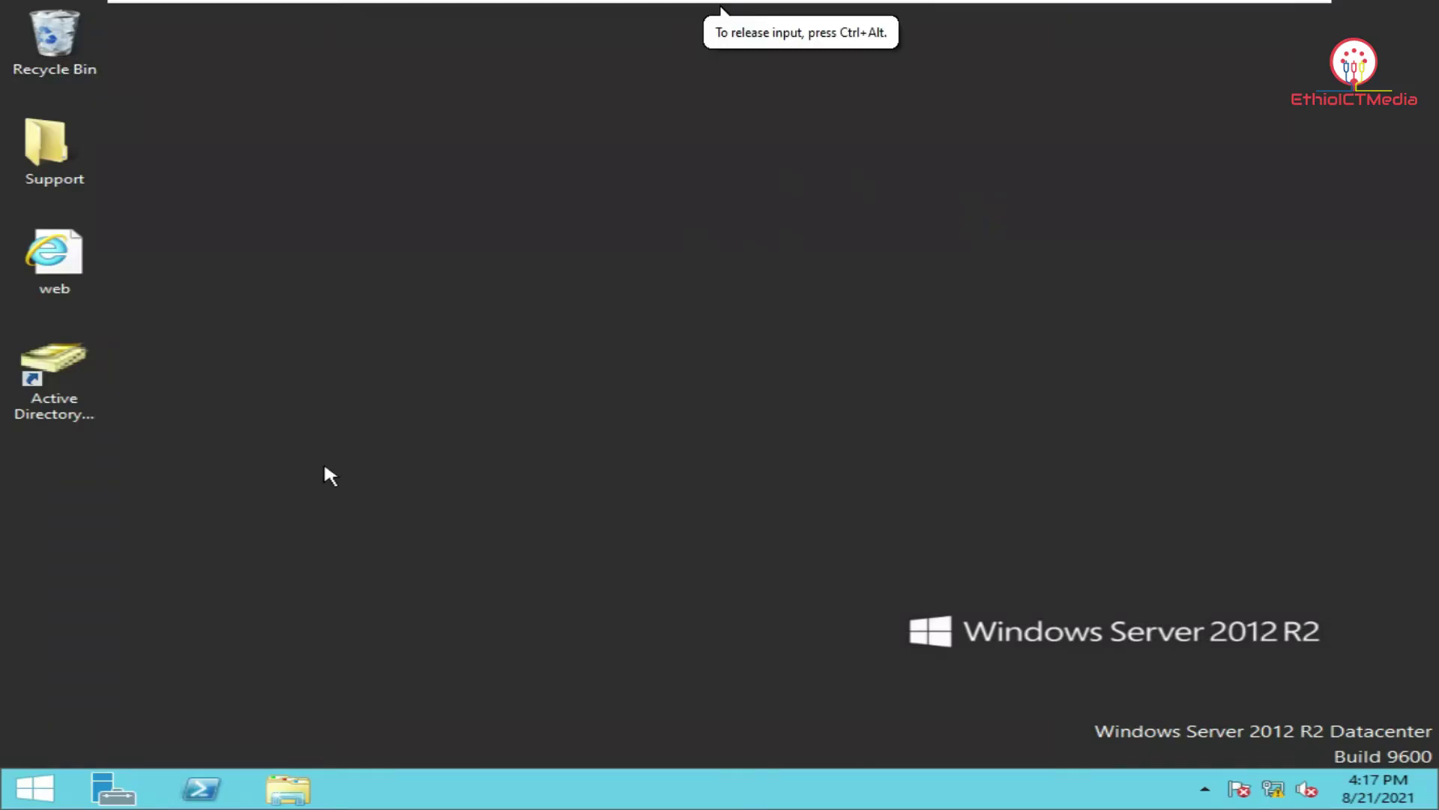
click(62, 387)
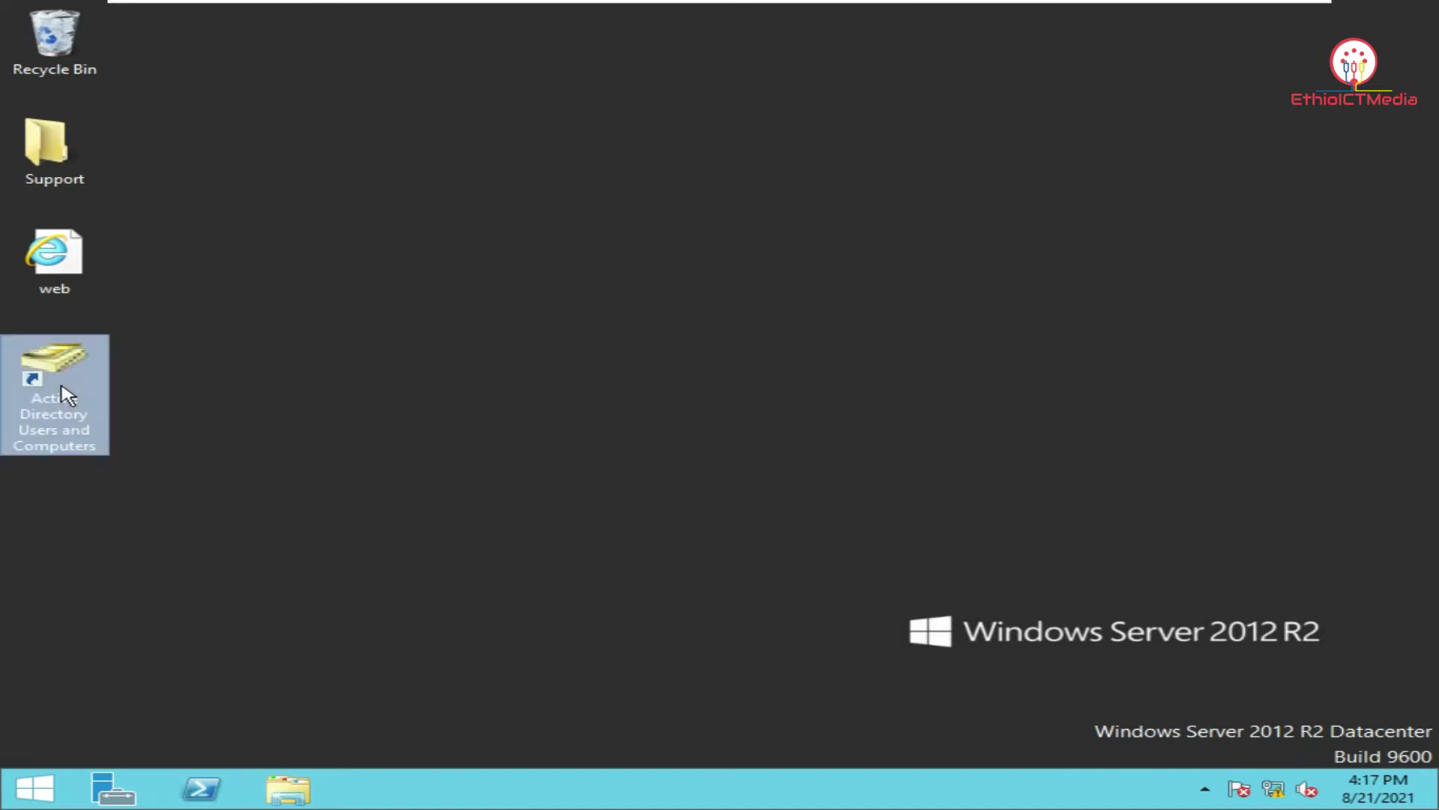
double_click(67, 396)
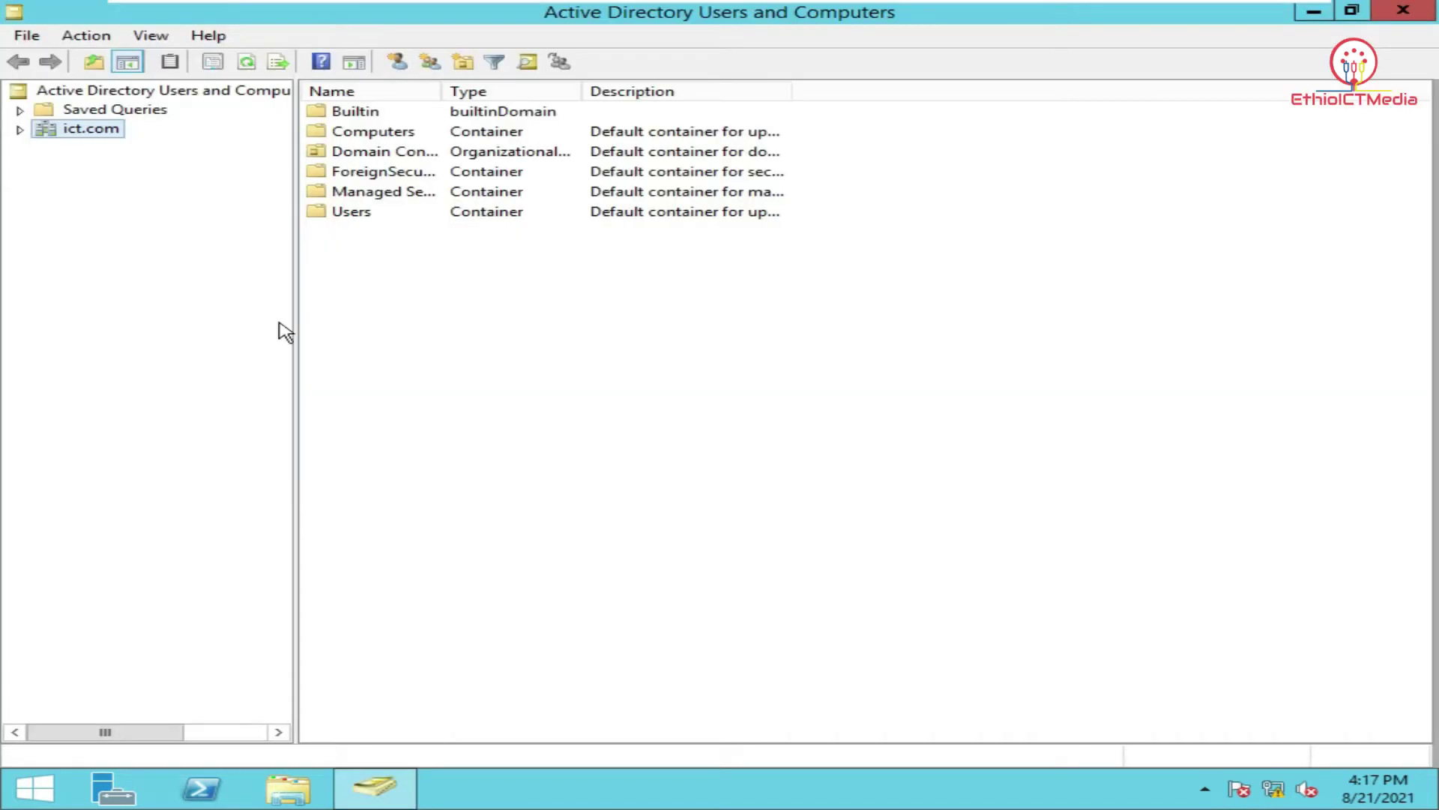
Start a new user in ict.com, entering the user's name as both full and logon name.
right_click(408, 316)
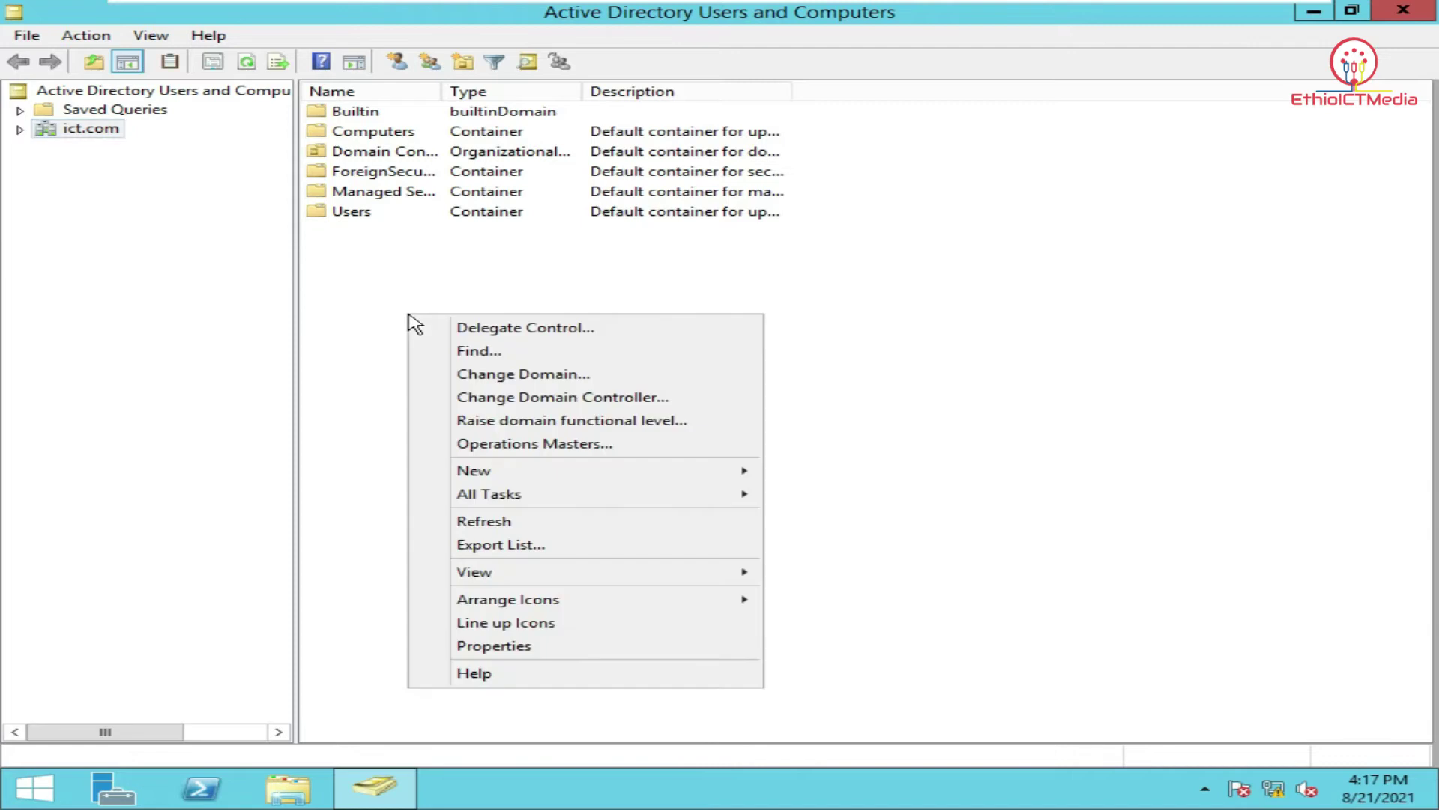
mouse_move(567, 473)
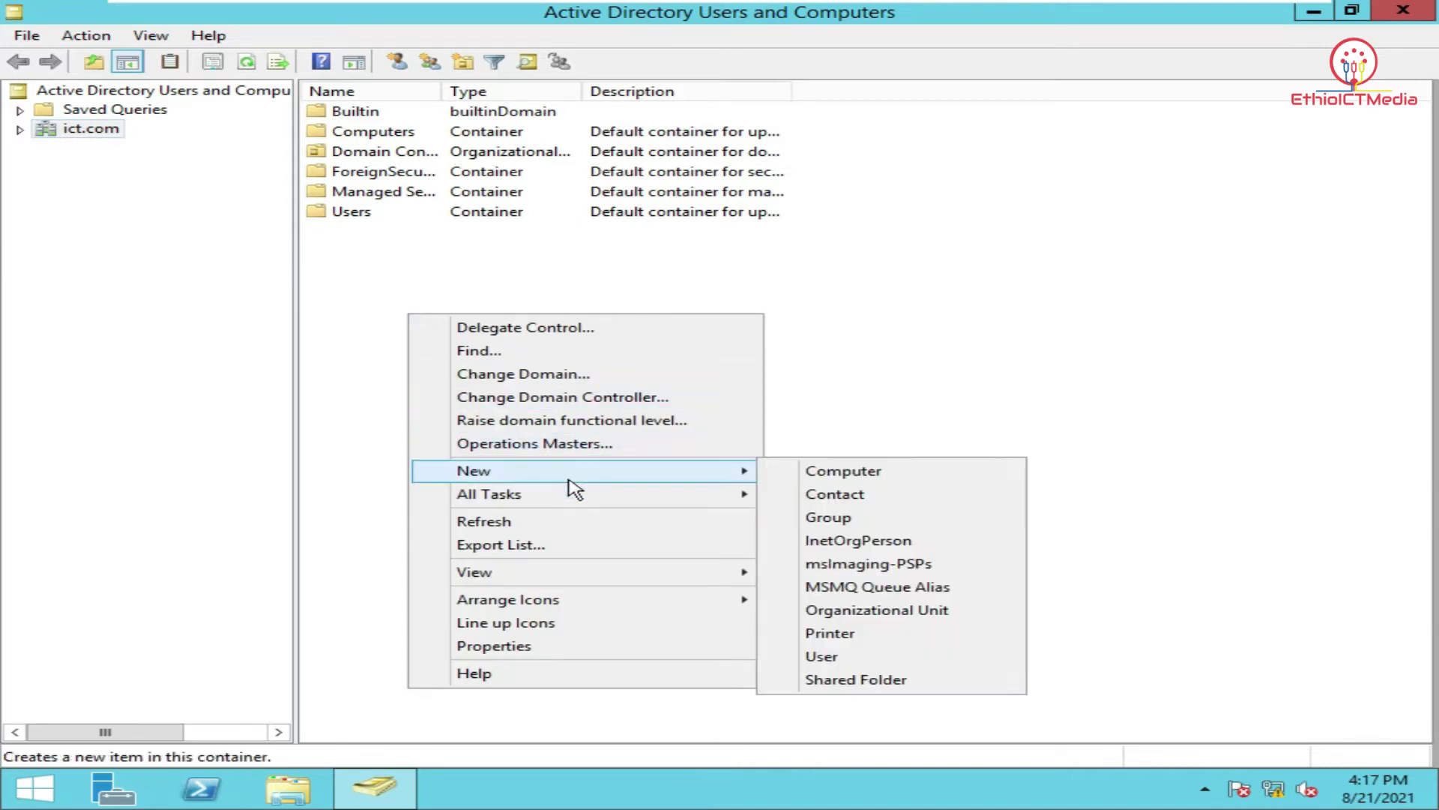
click(860, 658)
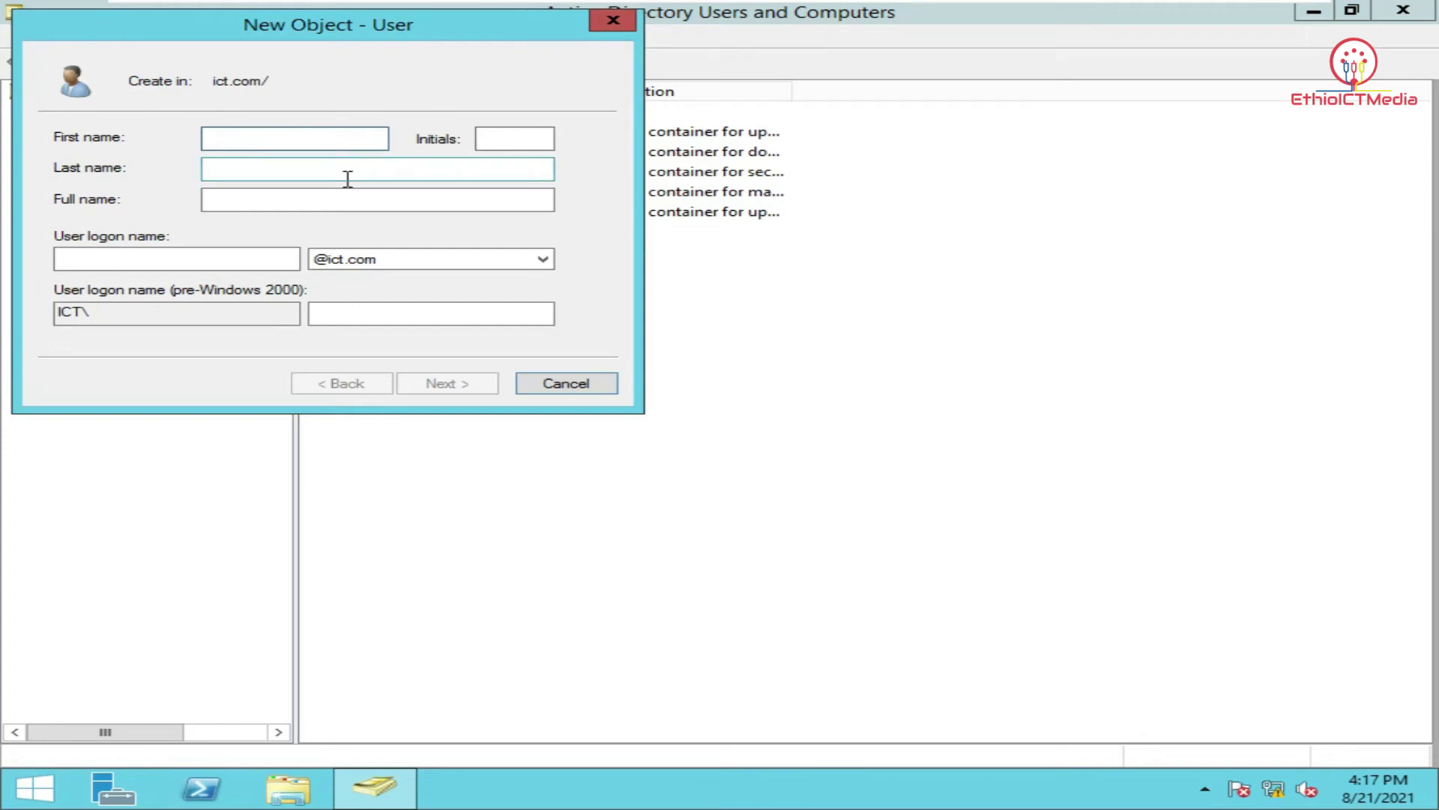
text(Kebede)
click(169, 258)
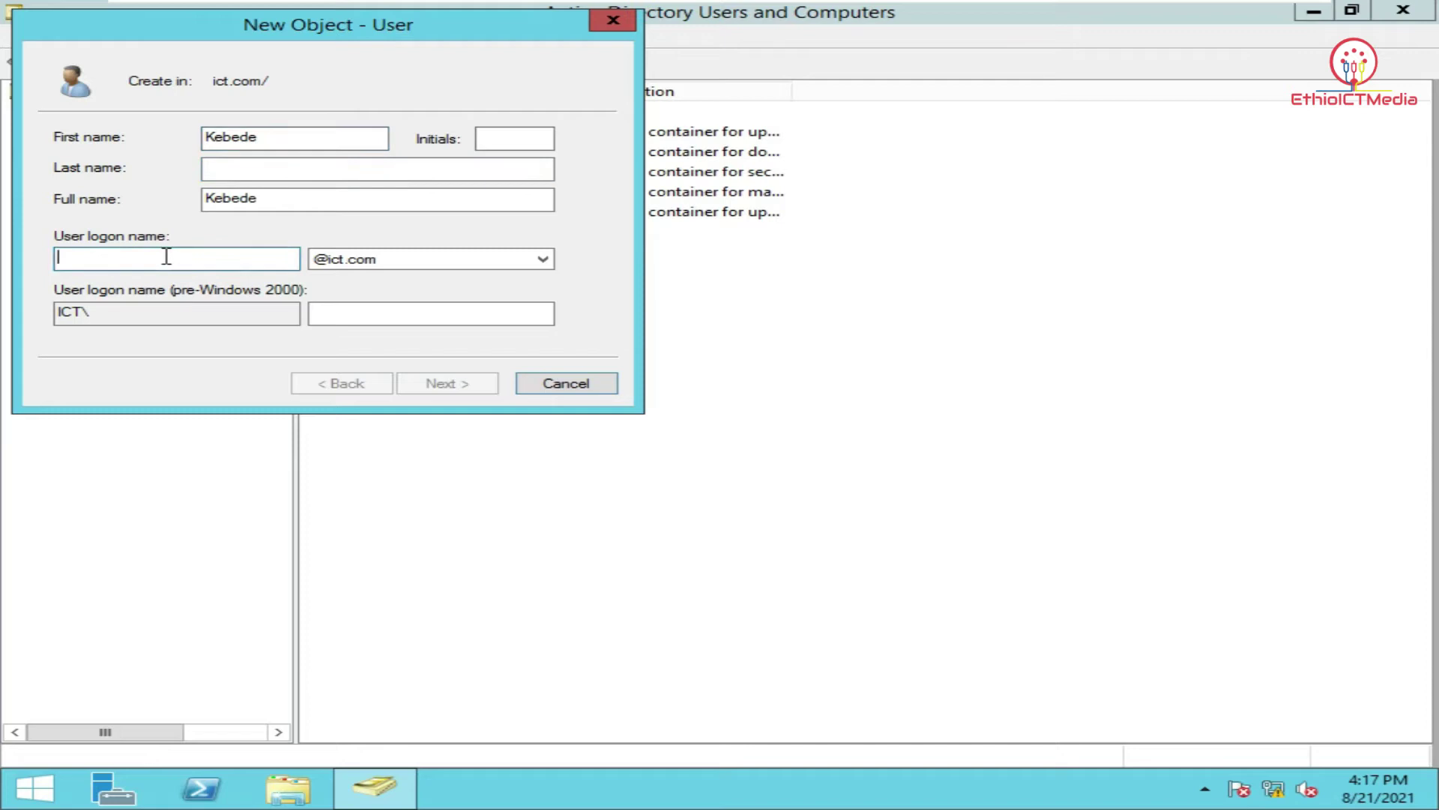
text(Kebede)
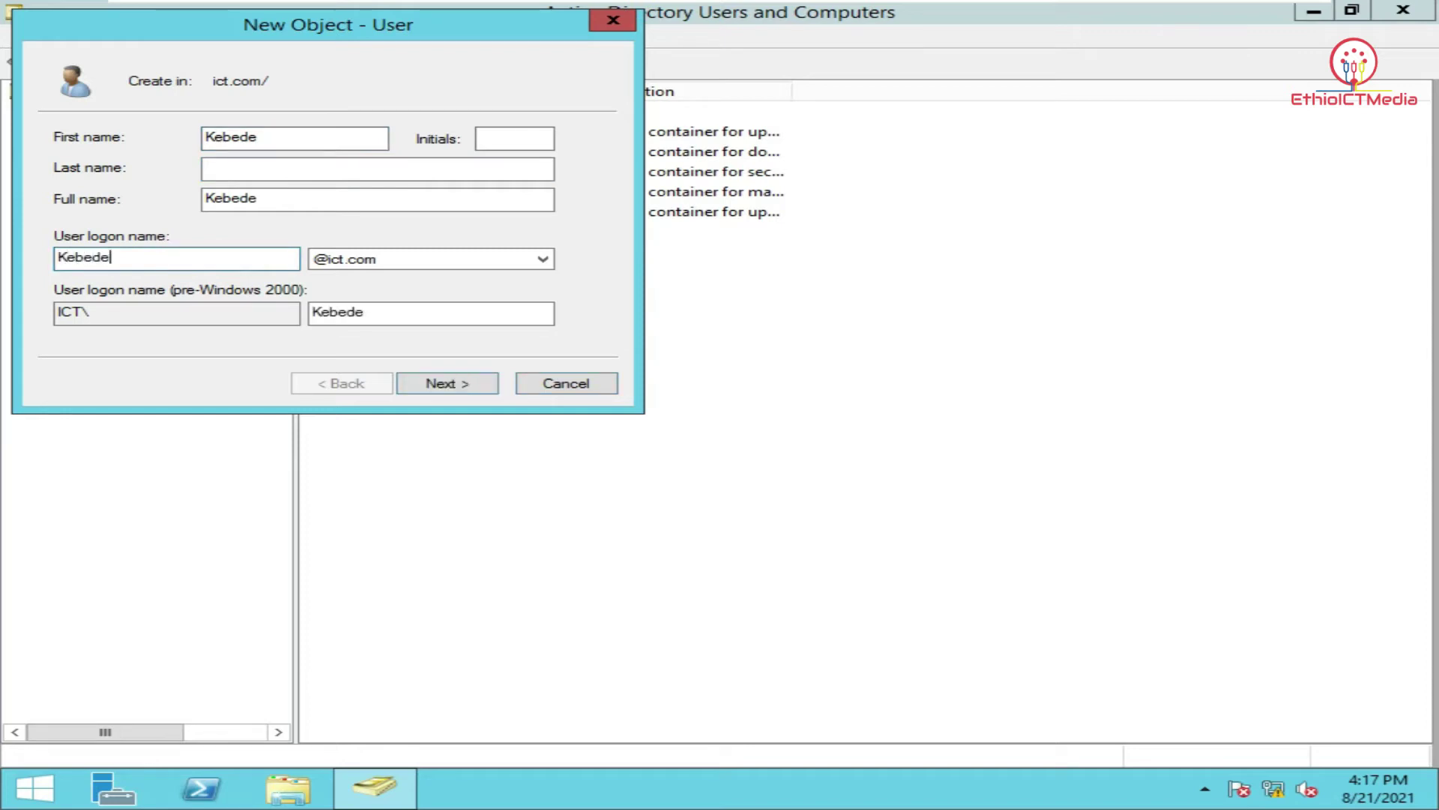
key(Return)
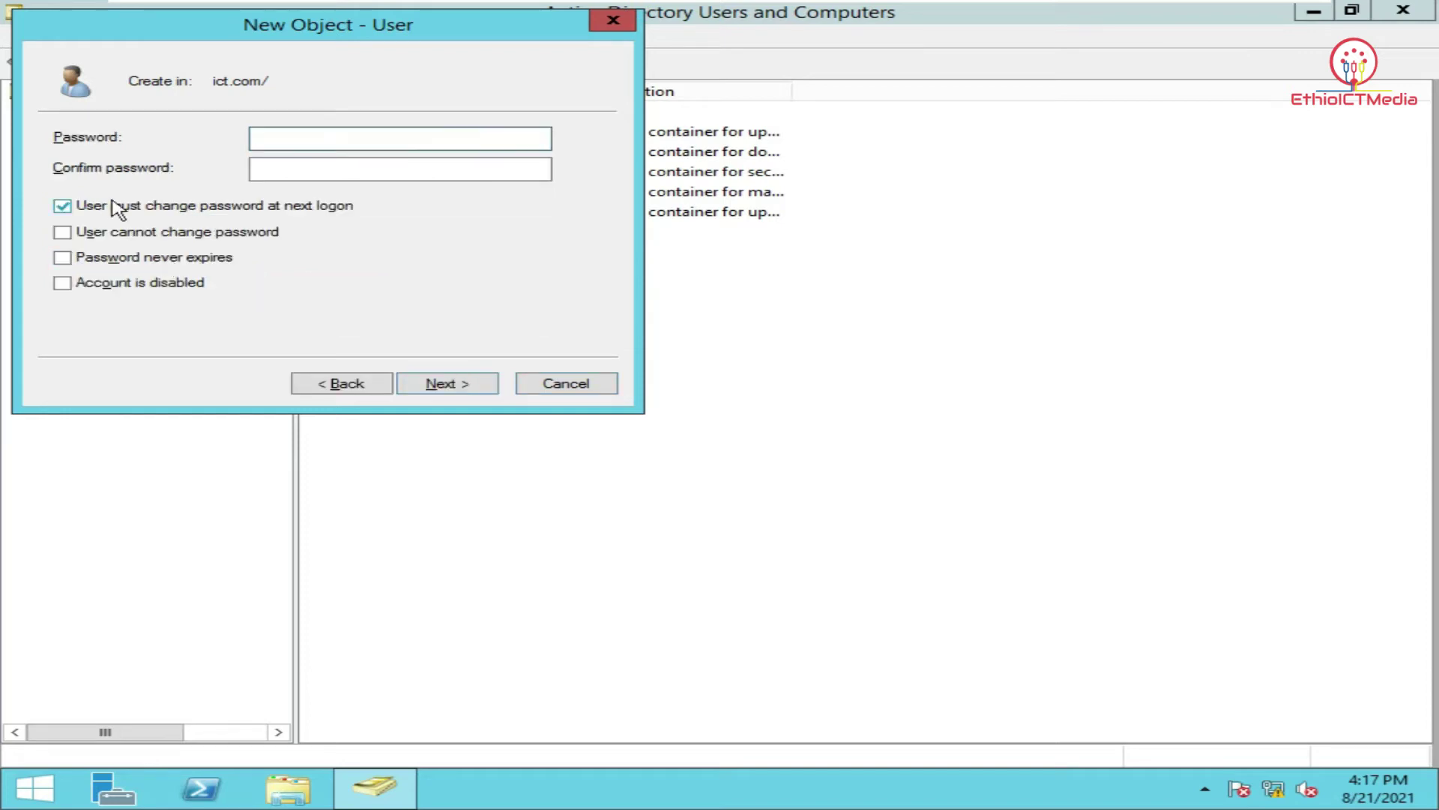
Set the account password as never expiring and not user-changeable, then finish creating the user.
click(171, 210)
click(166, 234)
click(160, 259)
click(305, 139)
text(P@ssw0rd12)
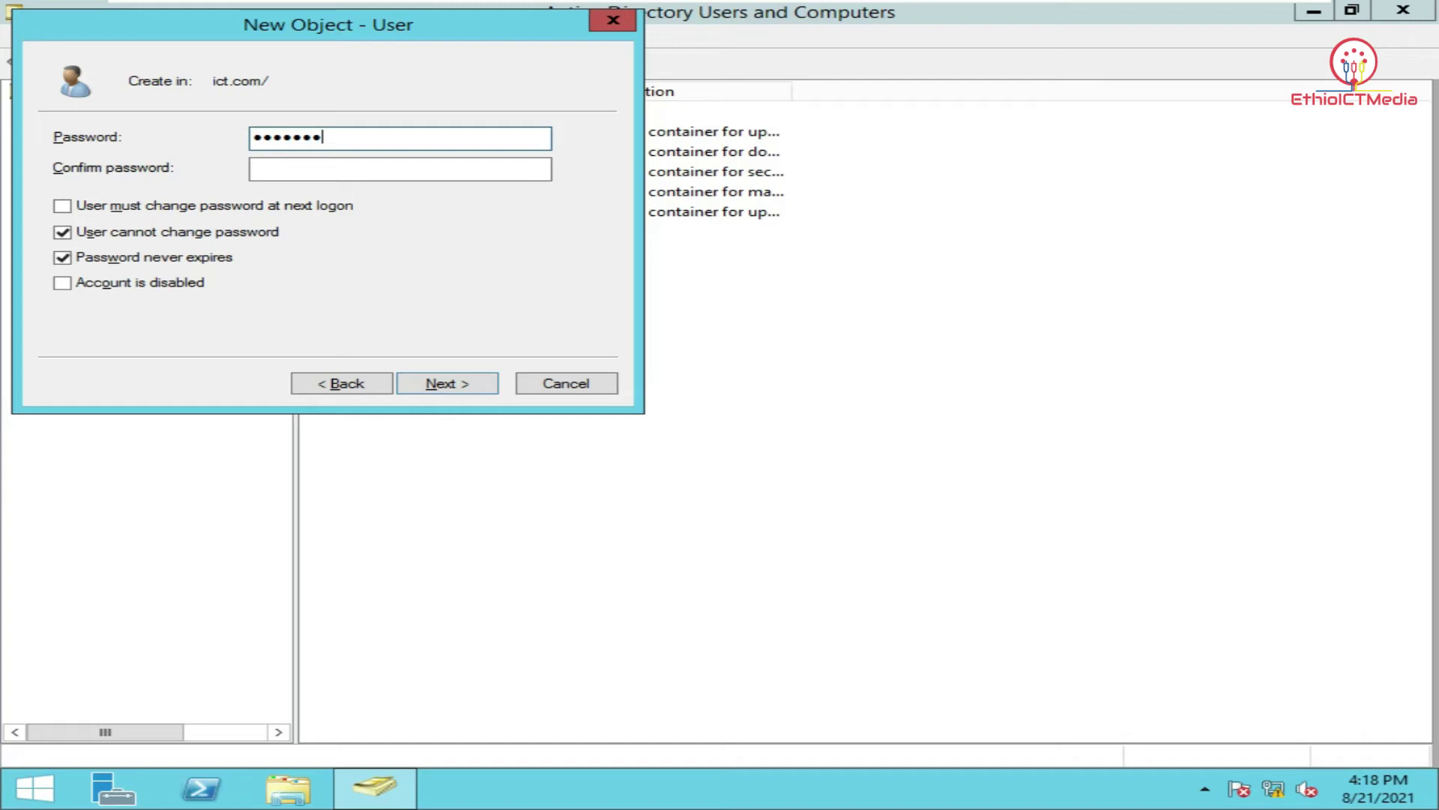
text(3)
key(Tab)
text(P@ssw0rd123)
click(464, 384)
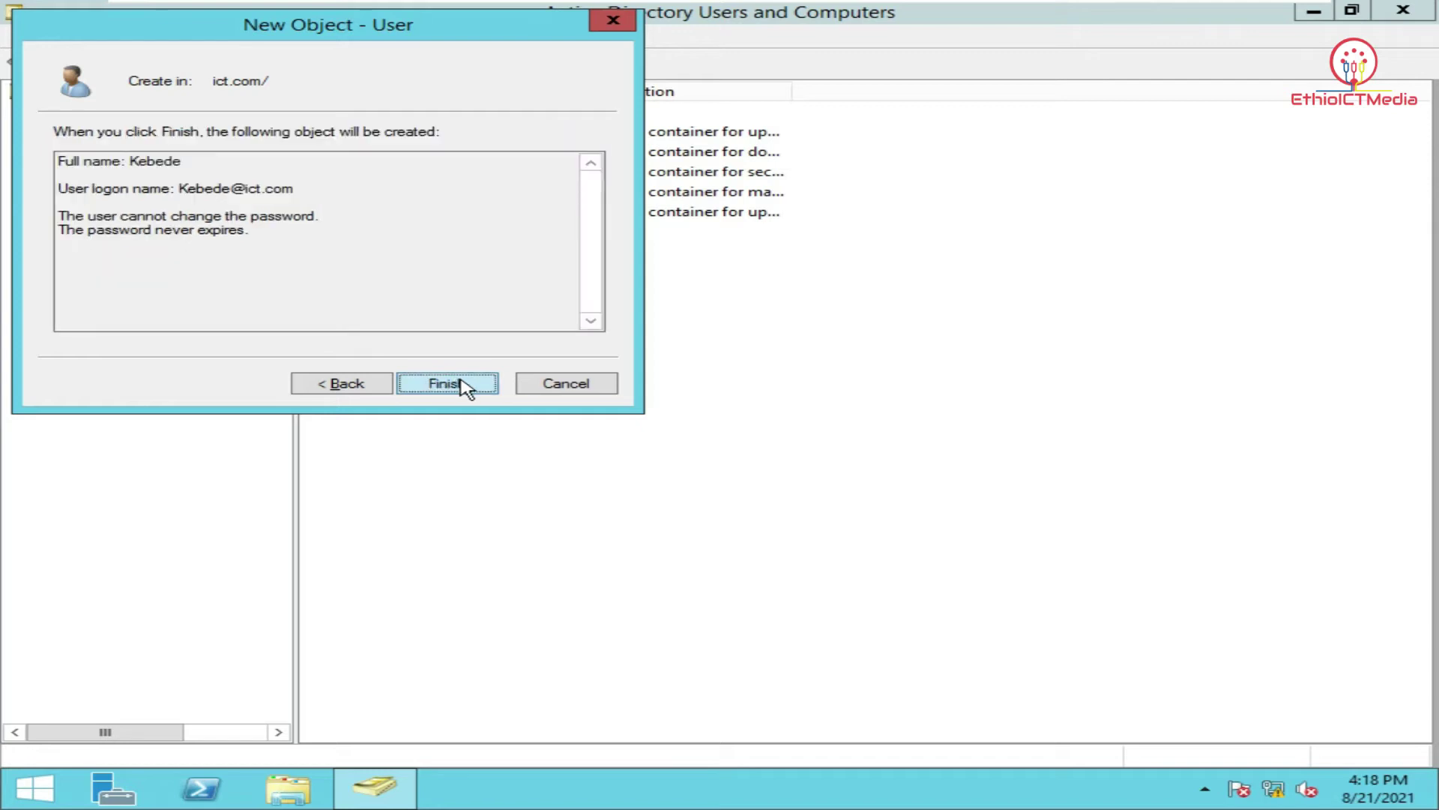
click(456, 383)
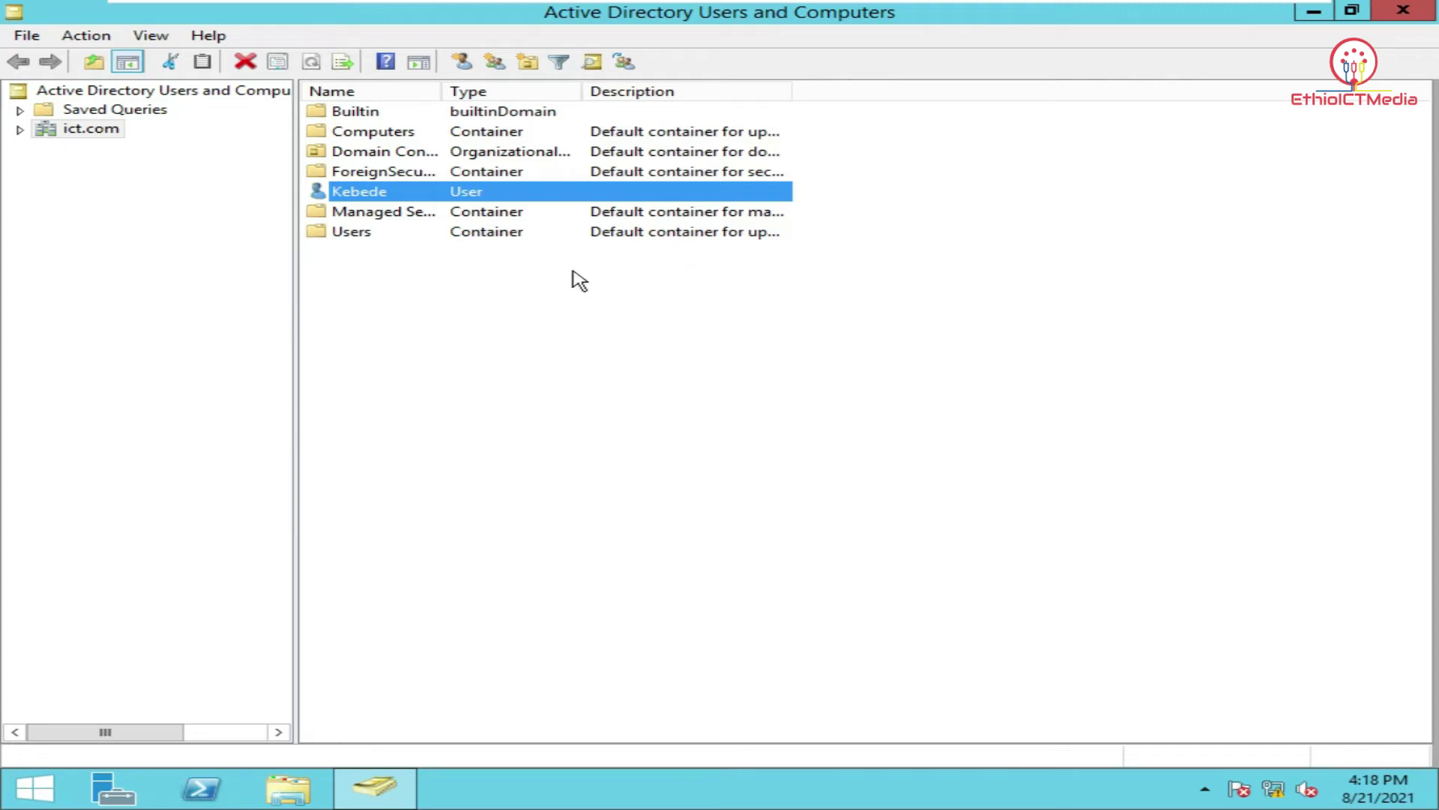
Close Active Directory Users and Computers and lock the administrator session.
click(1389, 15)
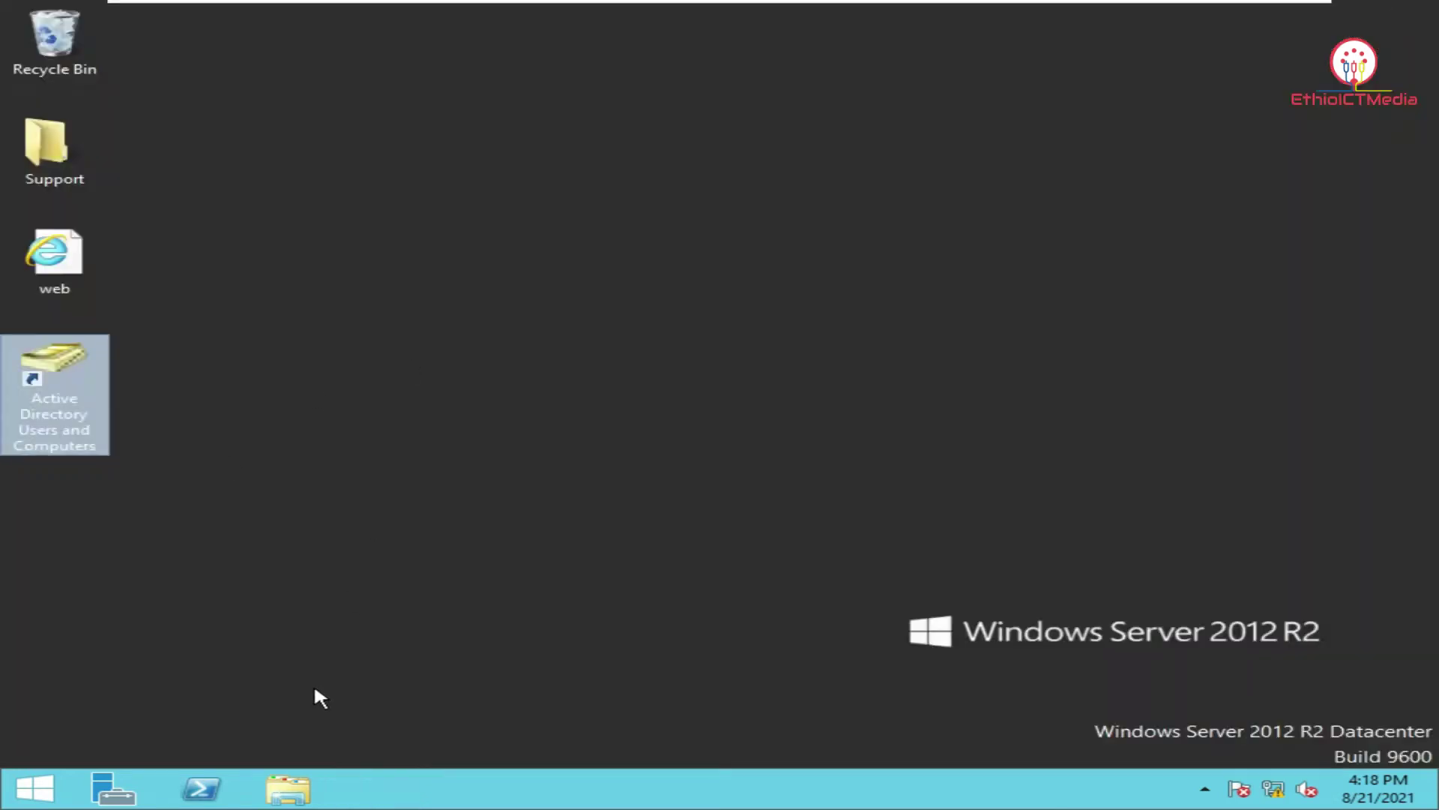
click(15, 793)
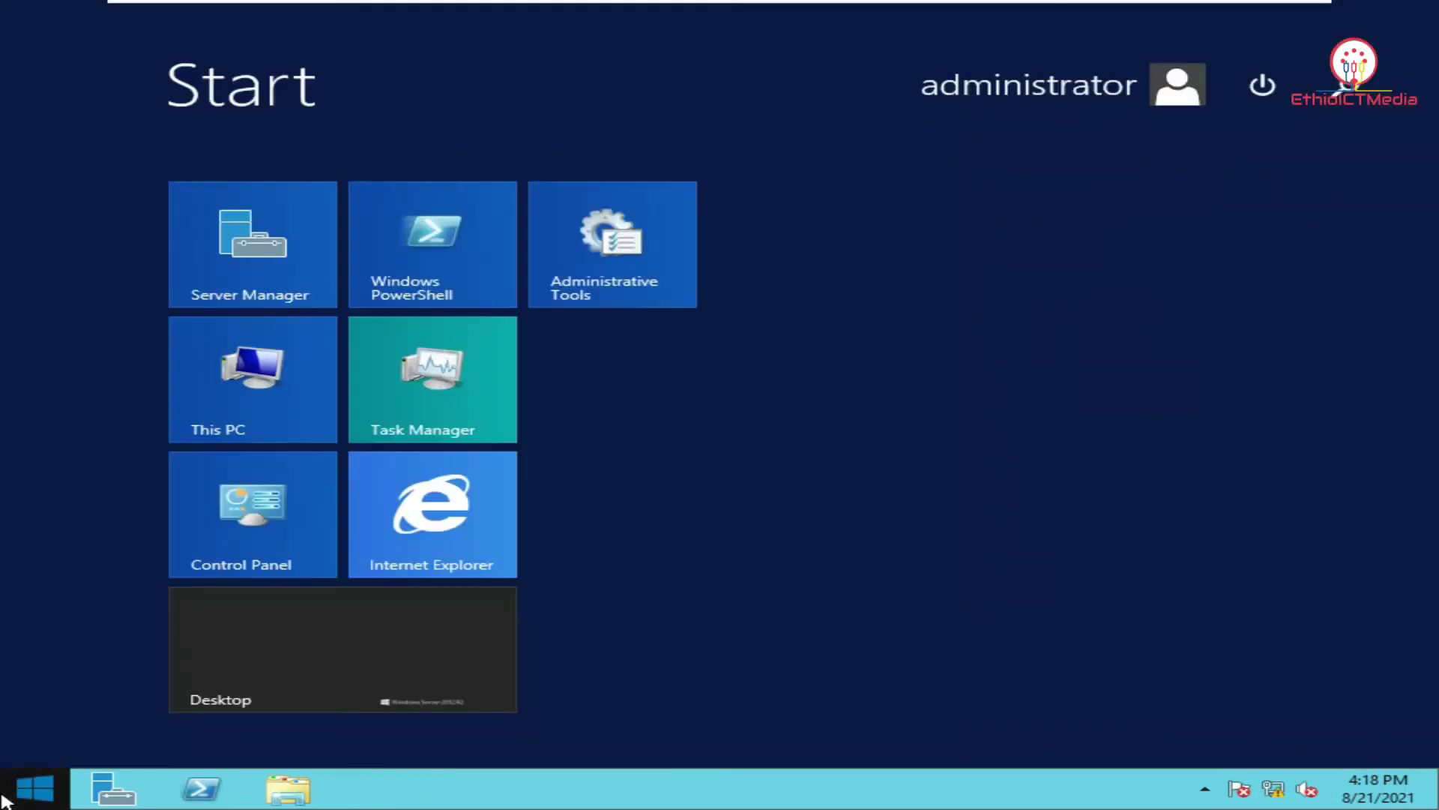
click(1094, 87)
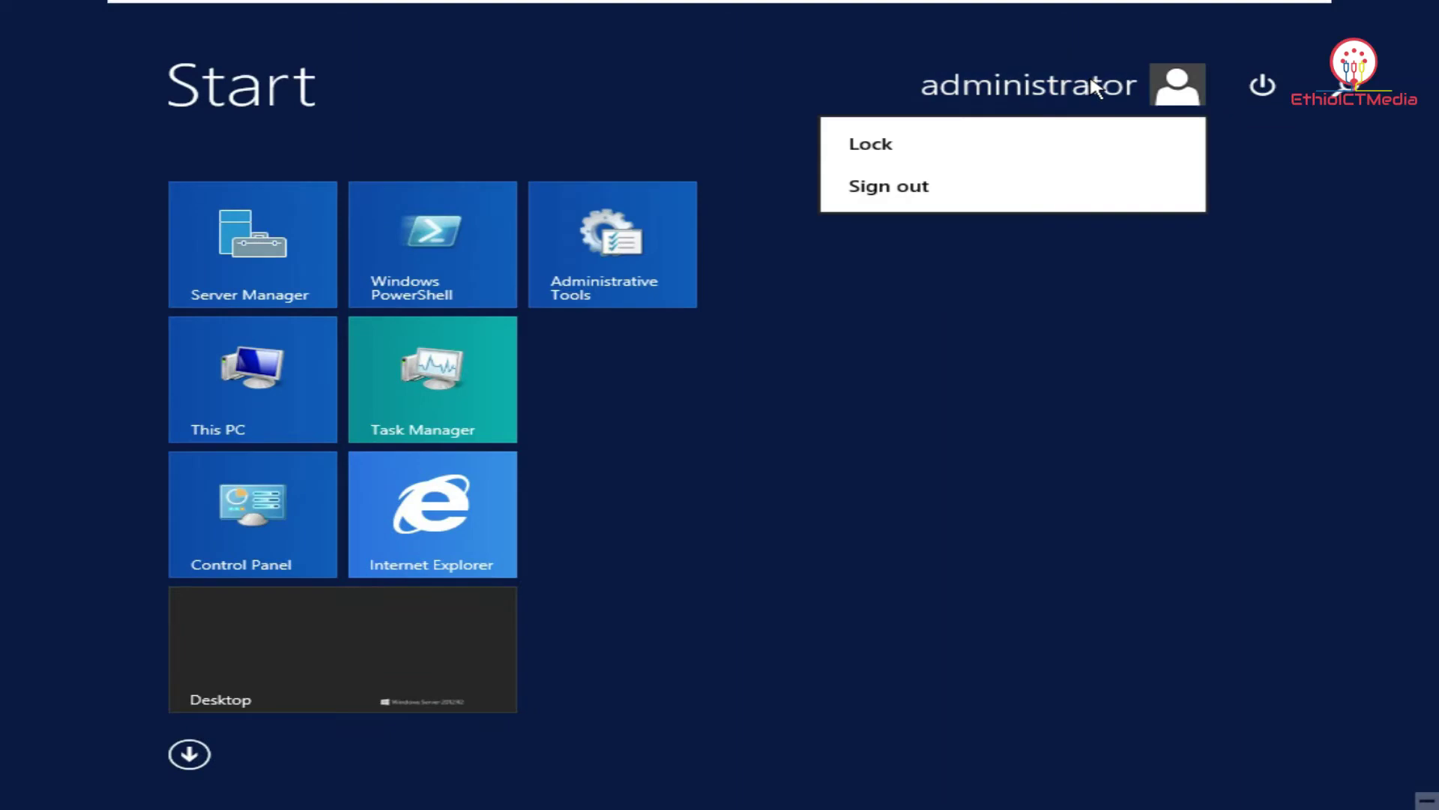
click(1017, 145)
Try signing in as the new domain user via Other user and dismiss the refusal message.
click(501, 160)
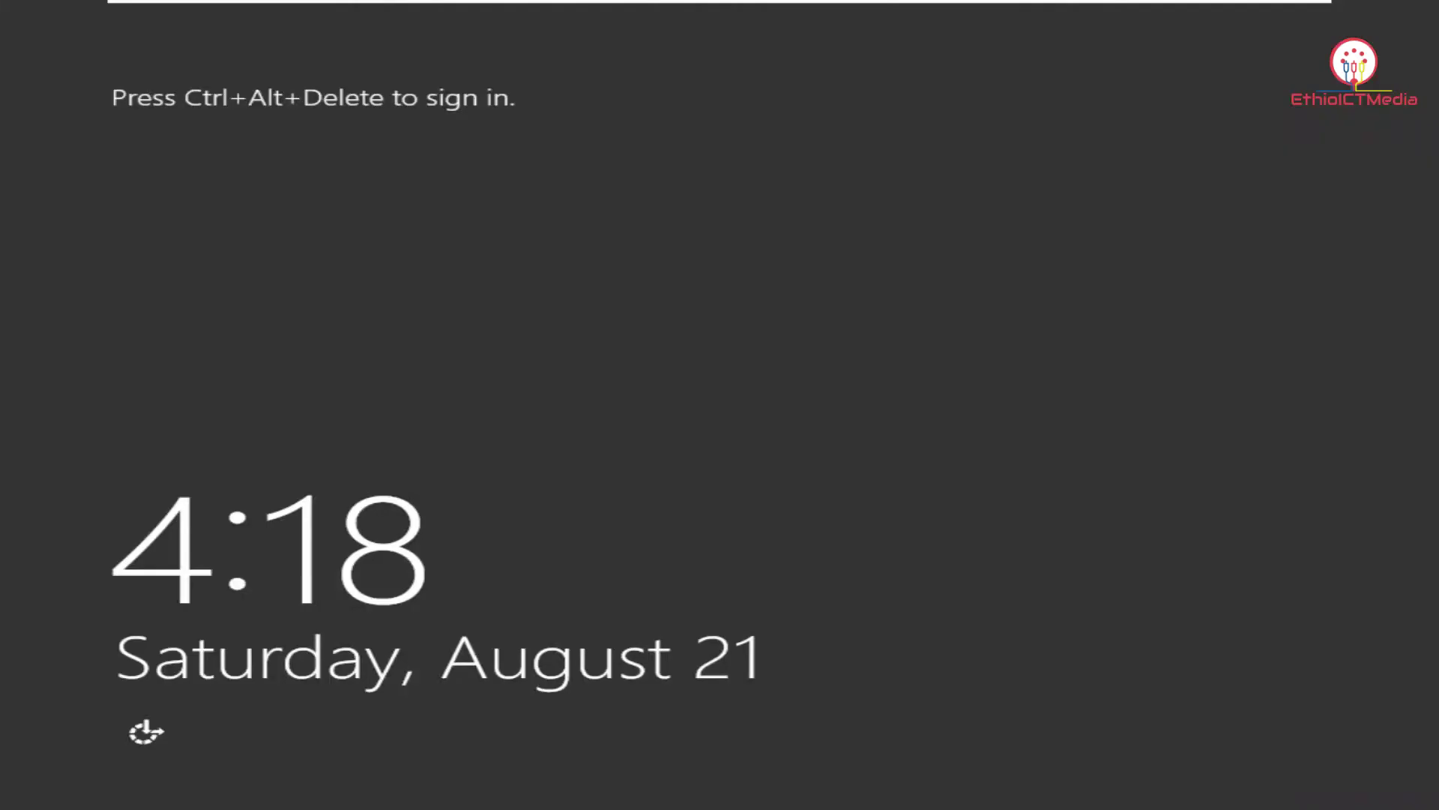
click(491, 15)
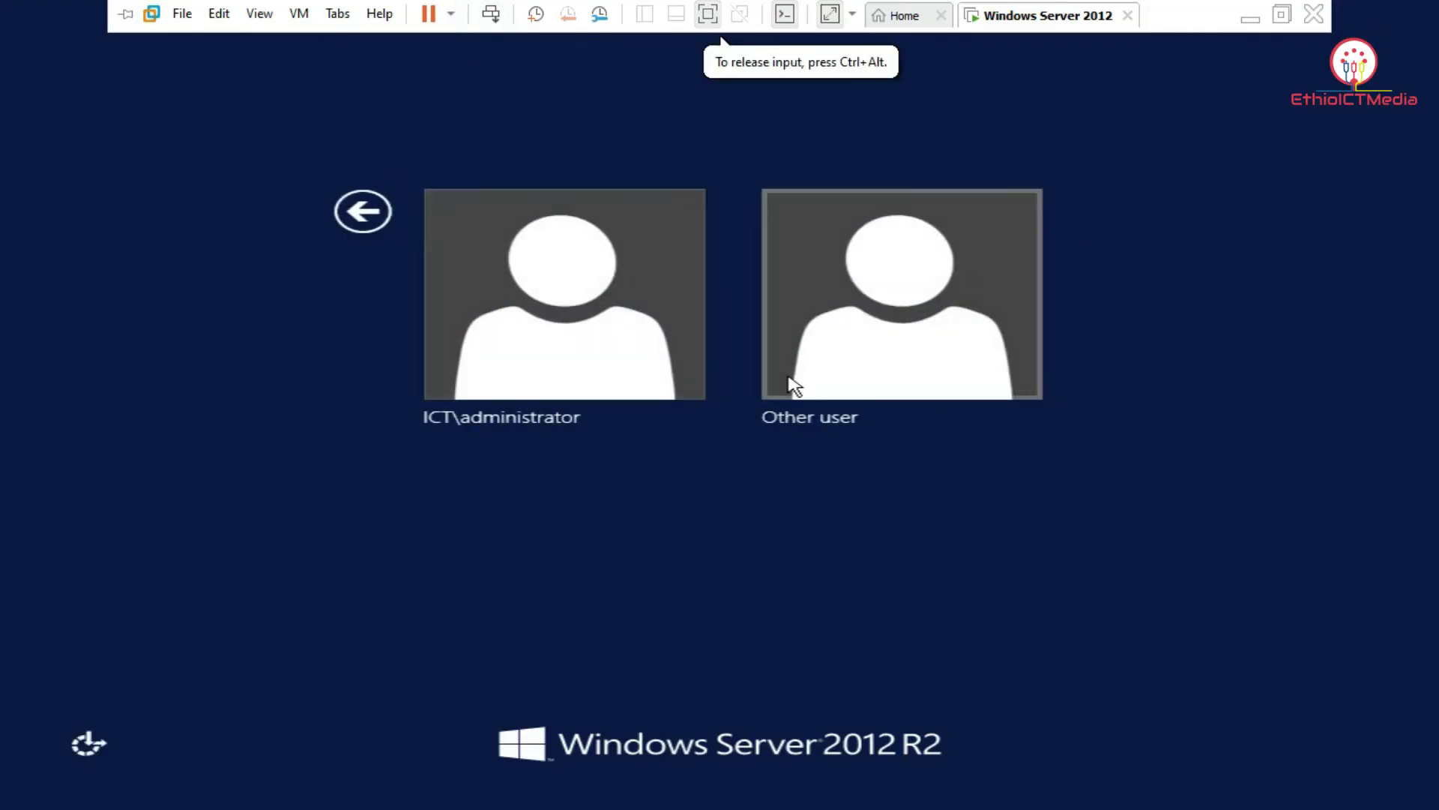
click(868, 338)
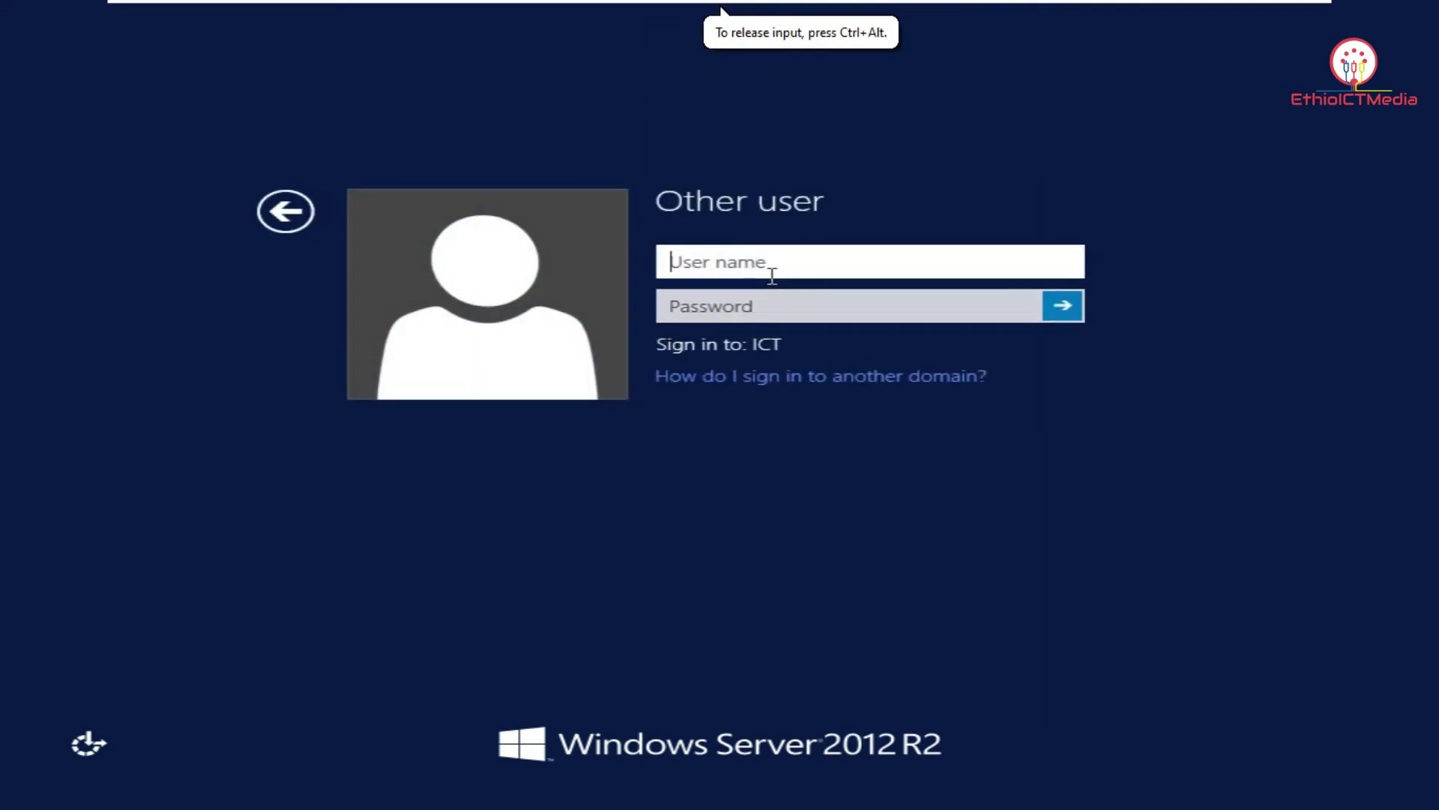
text(K)
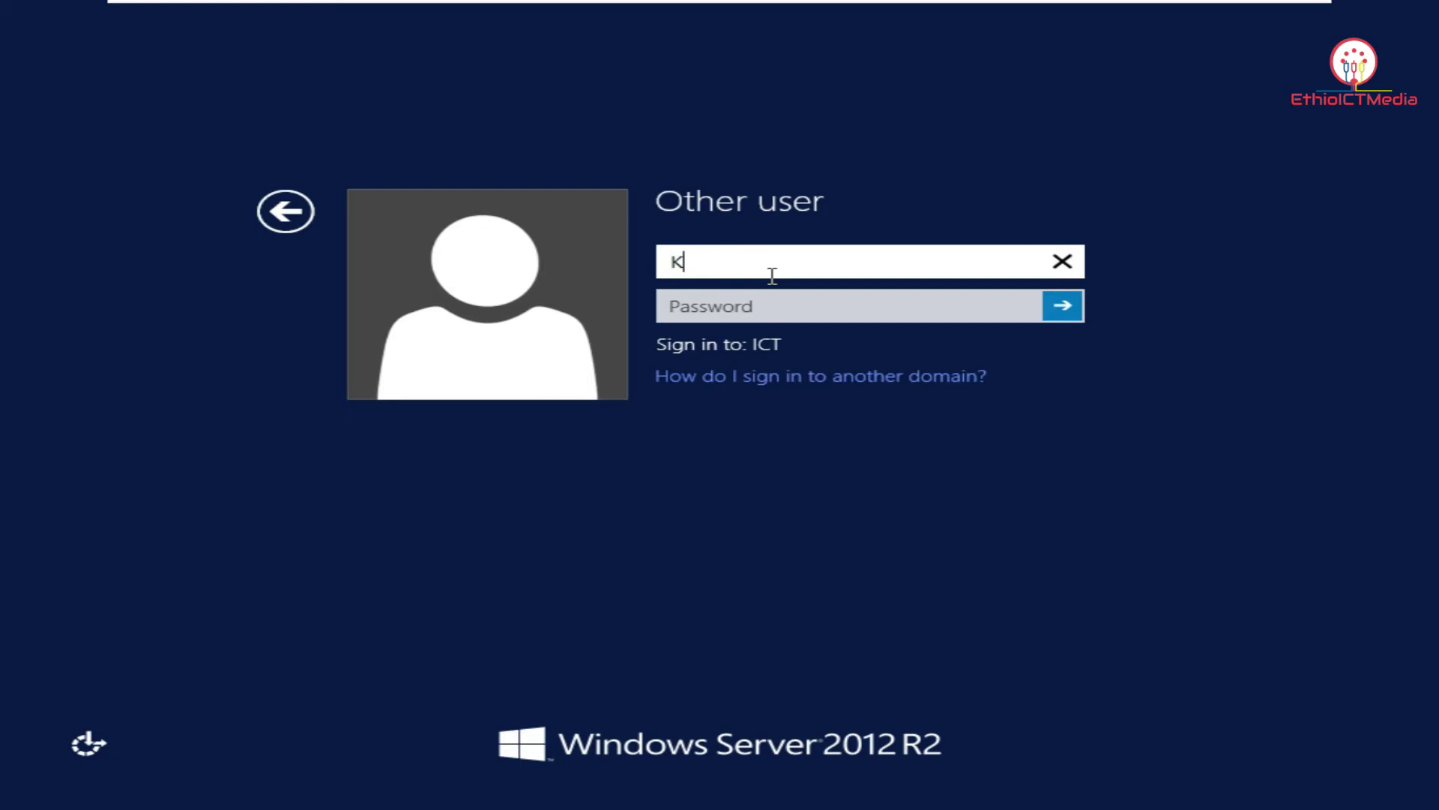
text(ebede)
key(Tab)
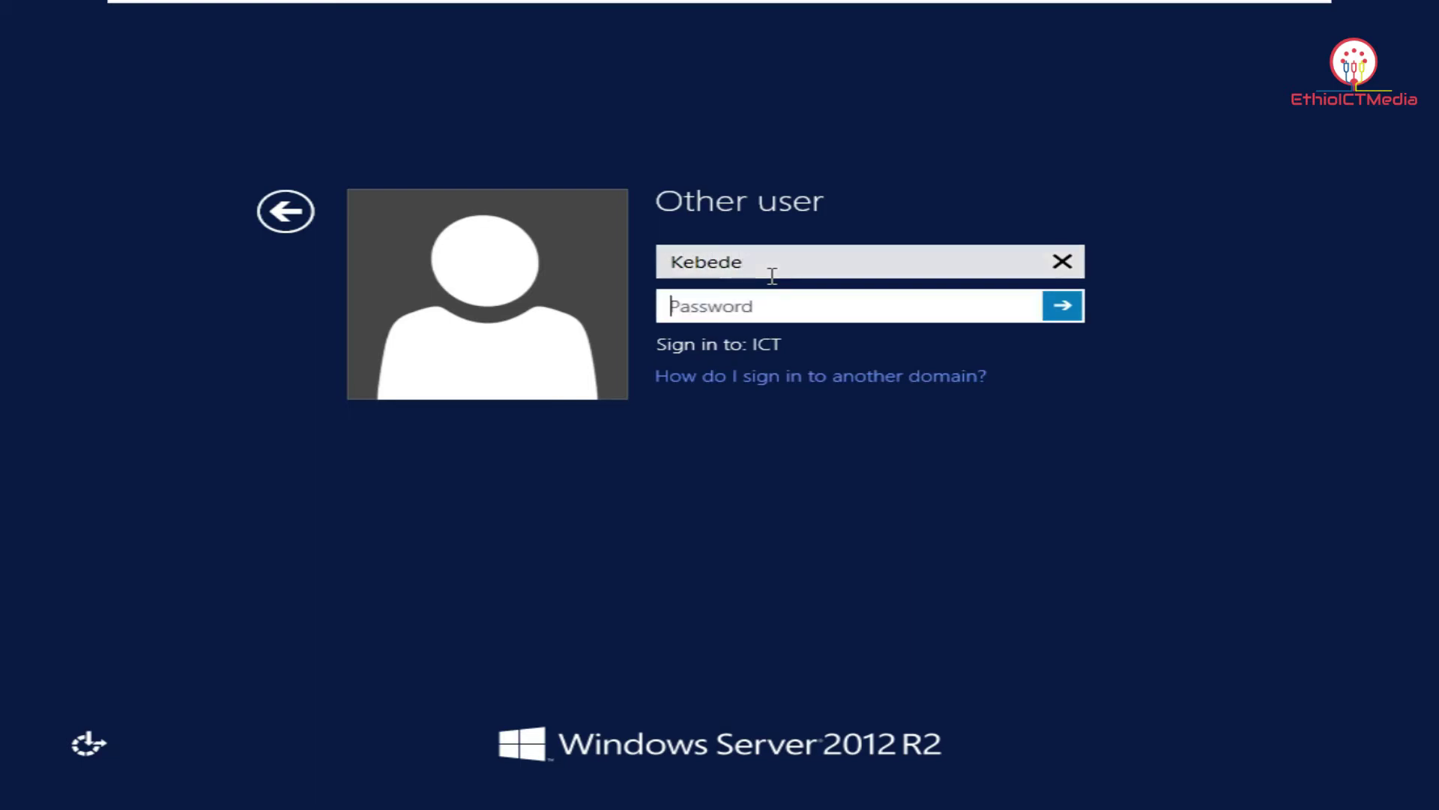
text(***********)
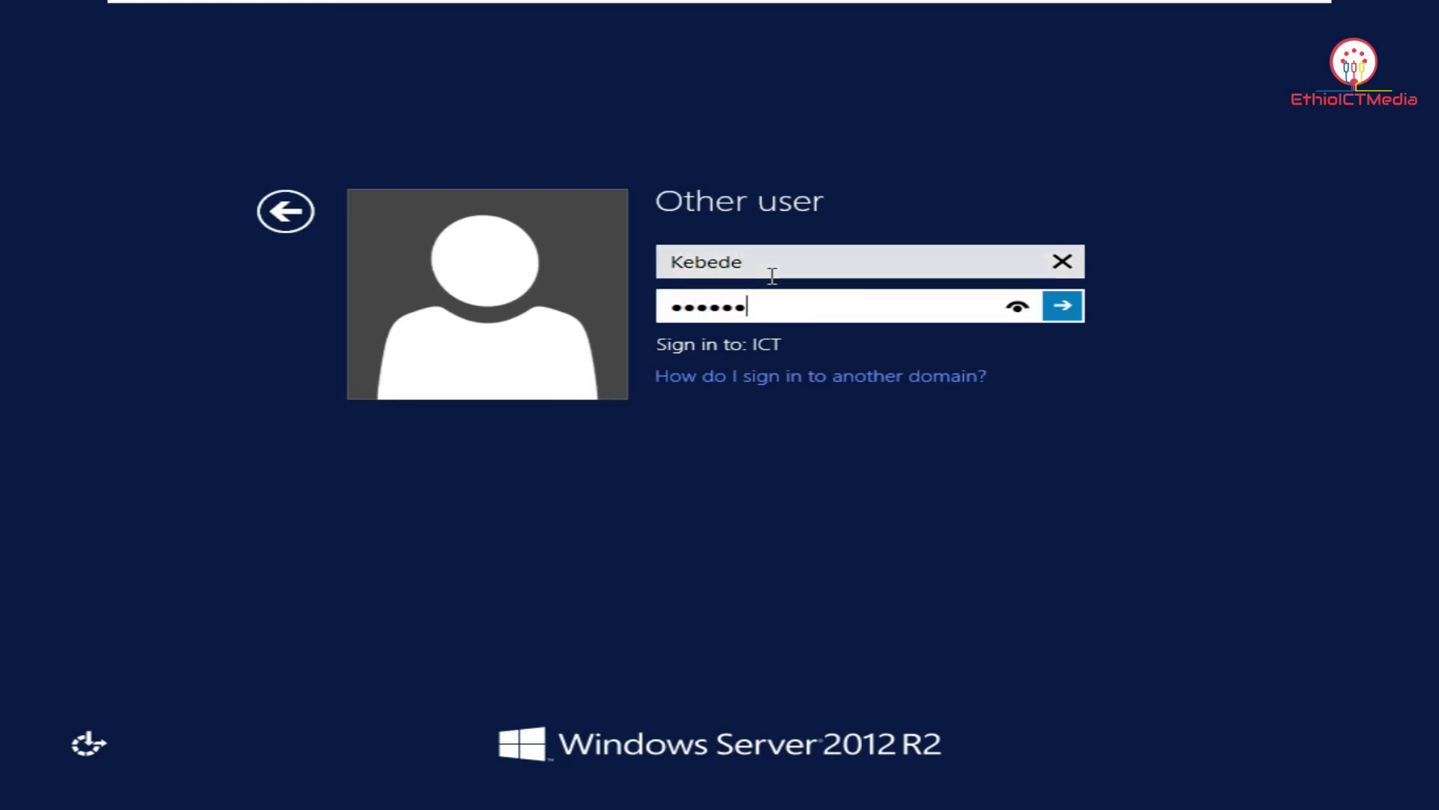
key(Return)
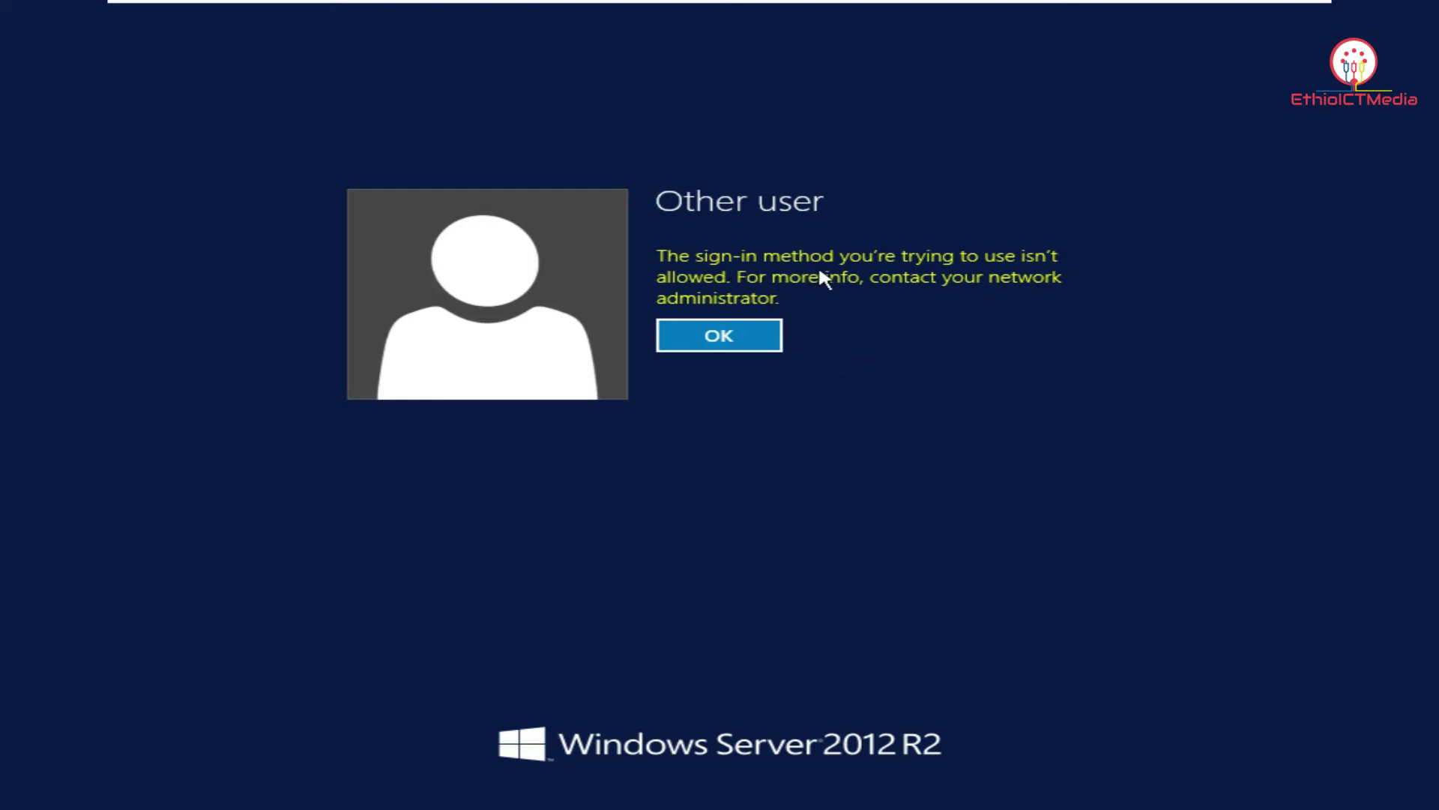
click(757, 341)
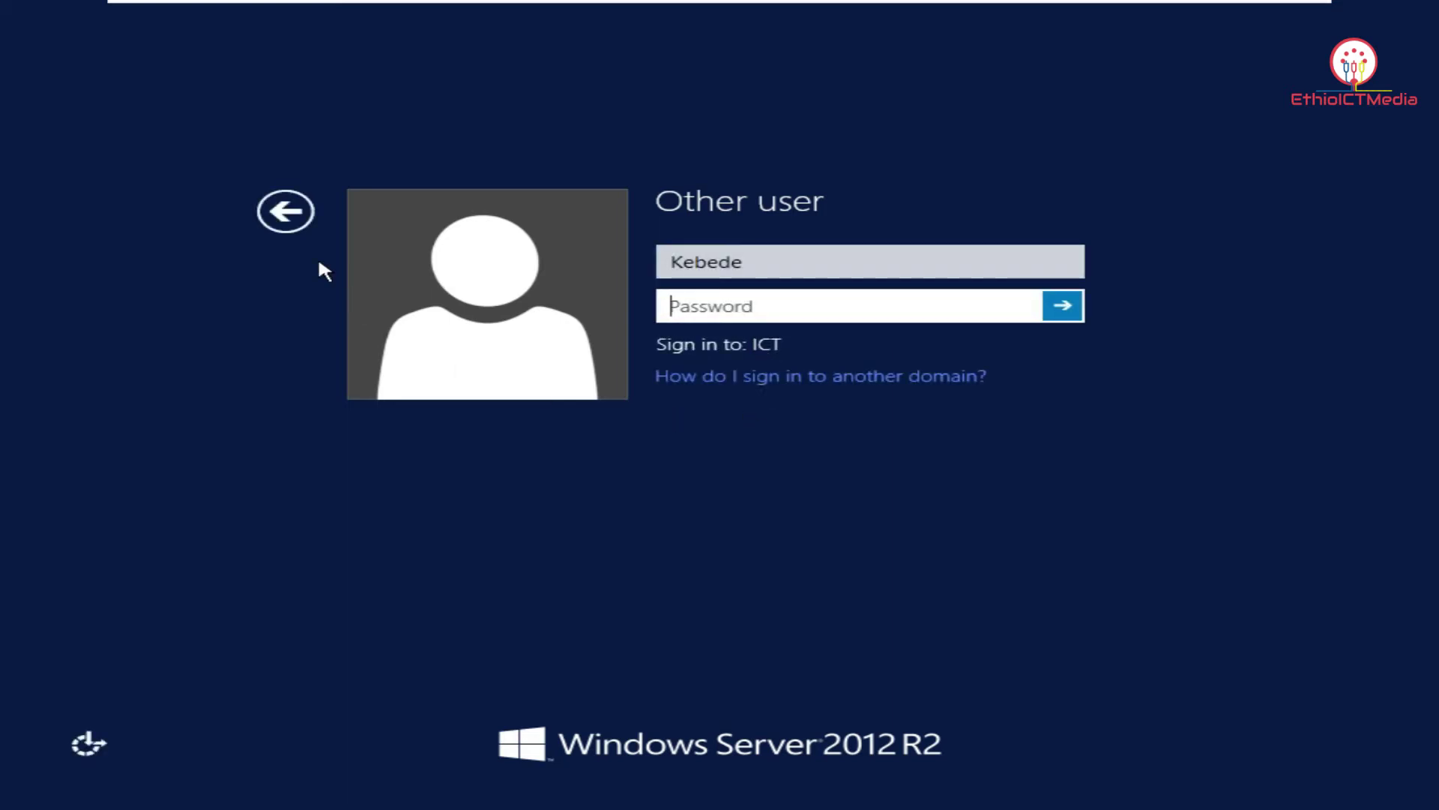
Sign back in as ICT\administrator with the account password.
click(286, 211)
click(556, 322)
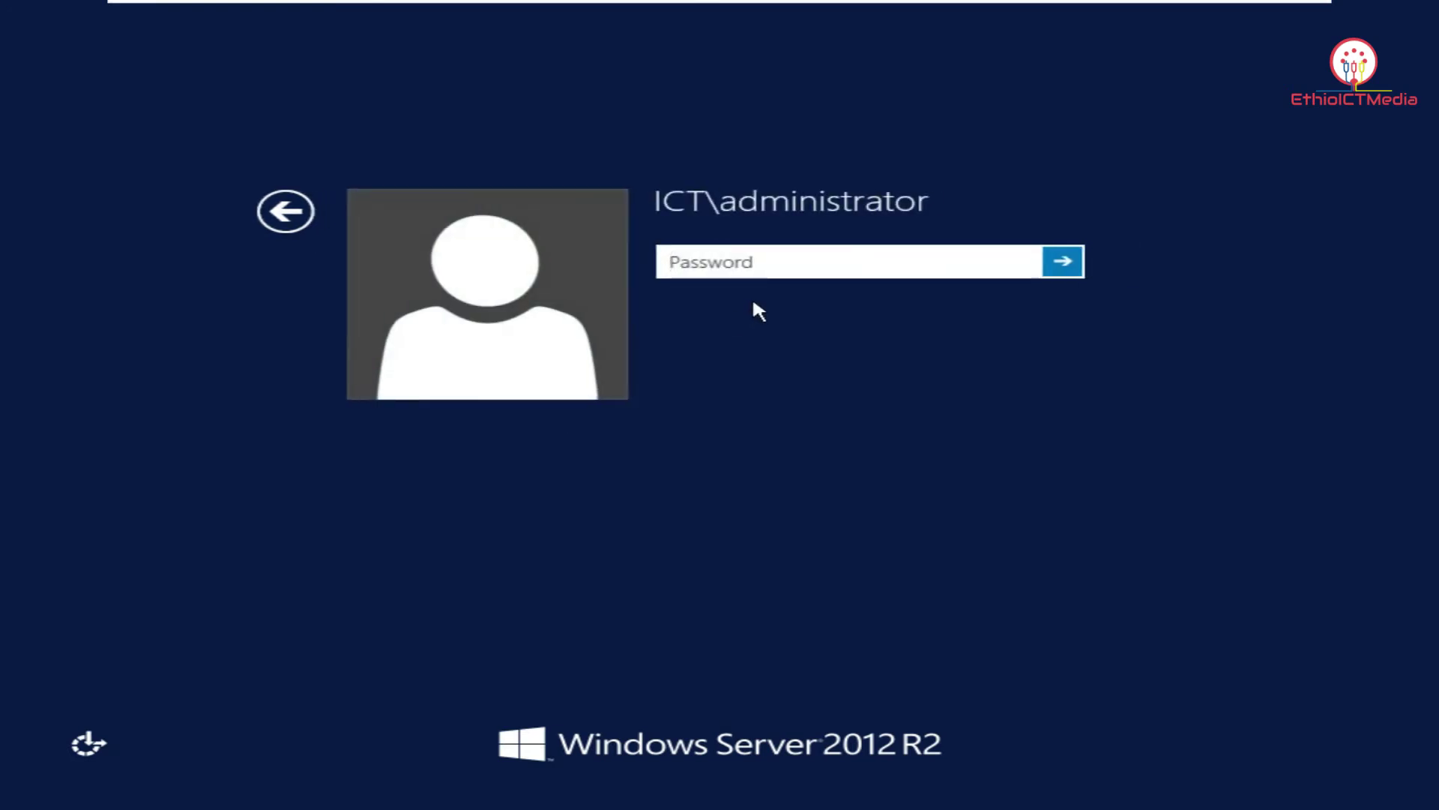
text(P@s)
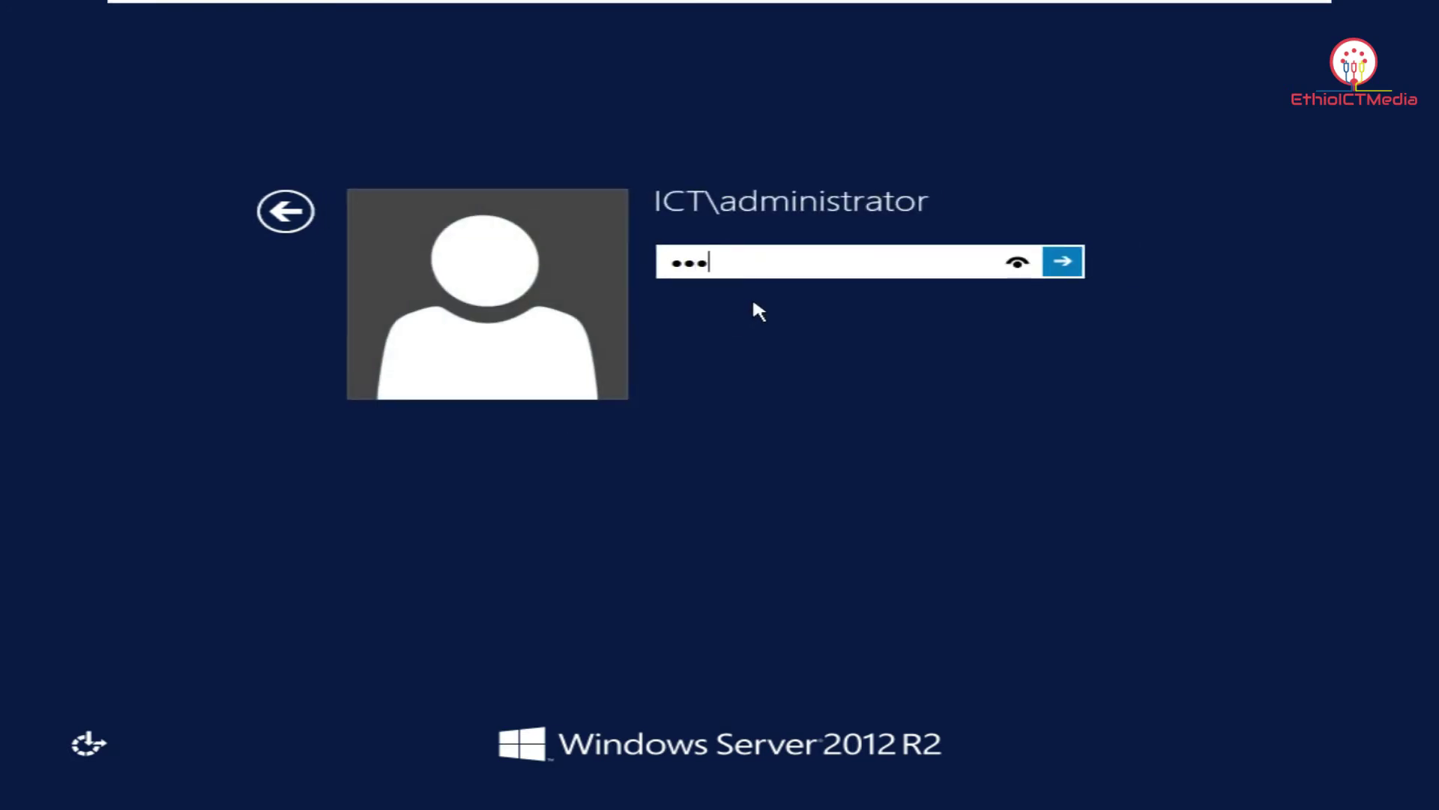
text(sw0rd123)
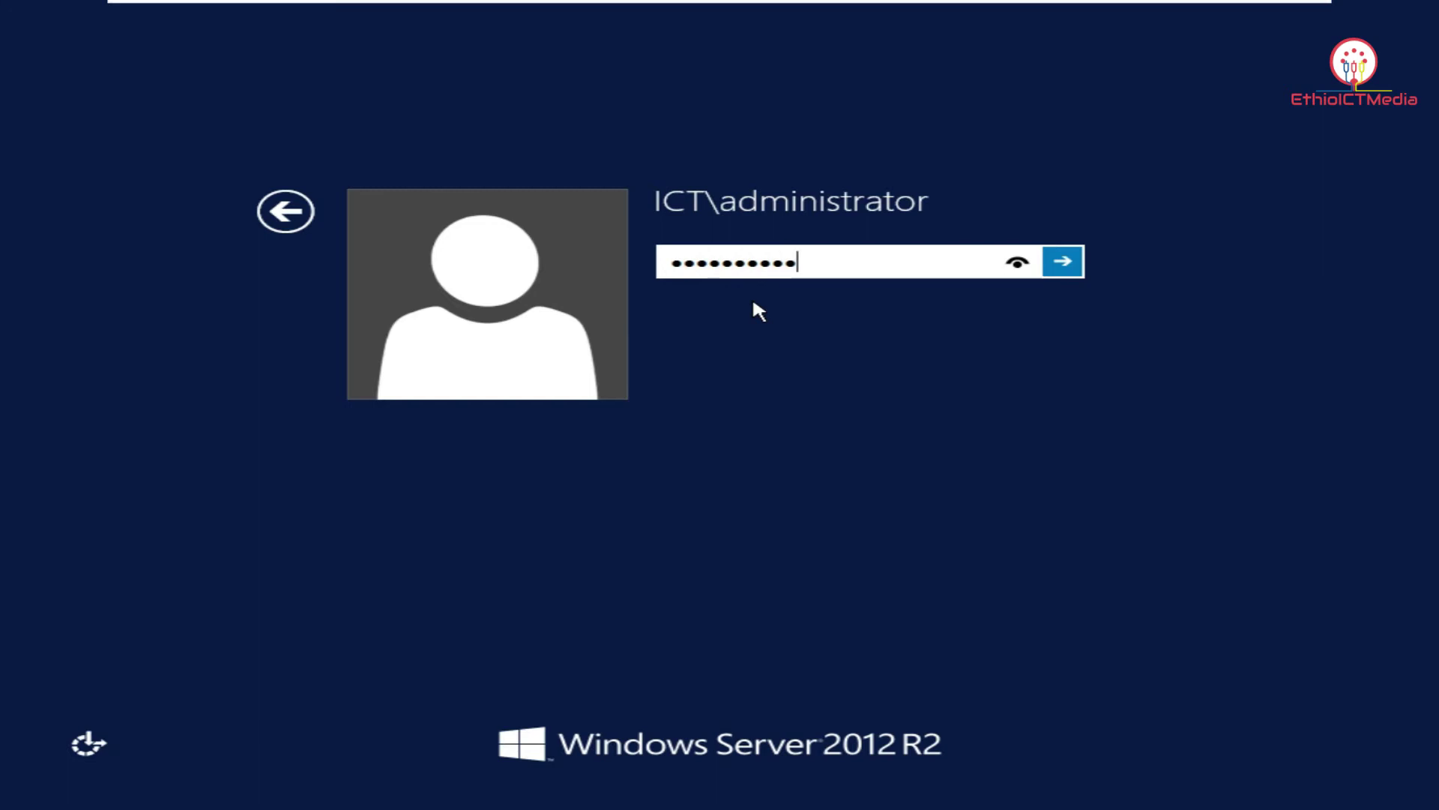
key(Return)
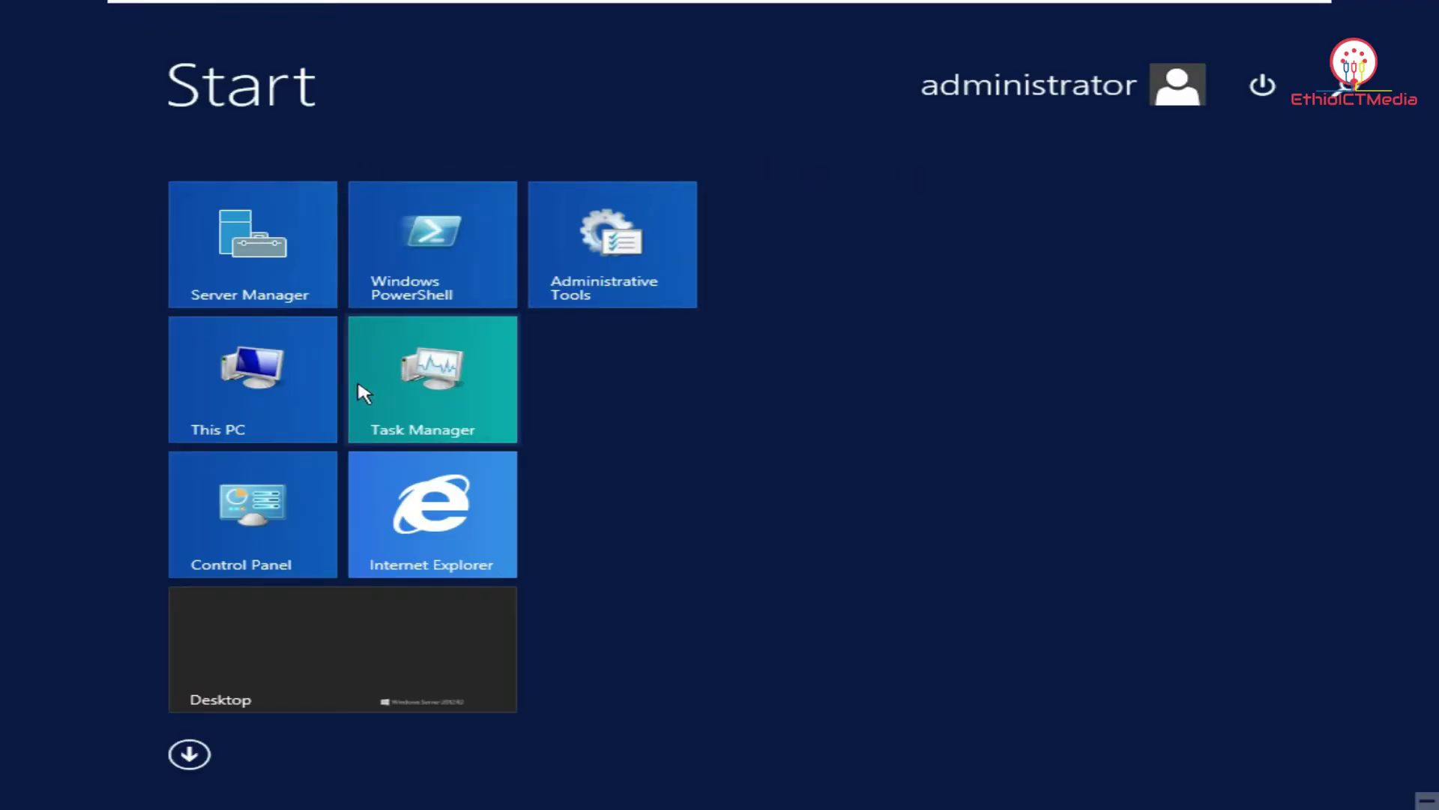
Open Local Disk (C:) in File Explorer and add a new folder there.
click(288, 390)
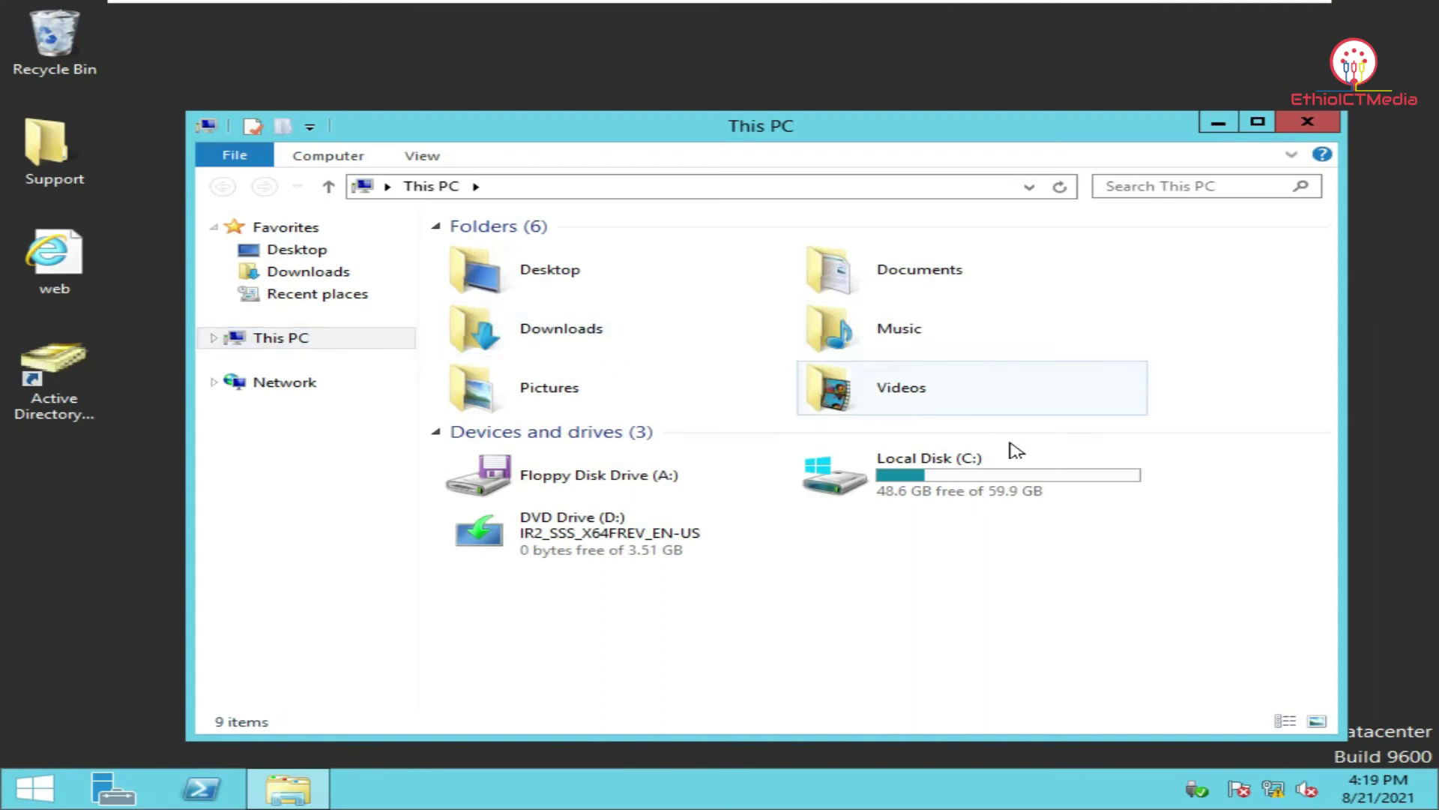
double_click(974, 483)
drag(741, 139, 721, 93)
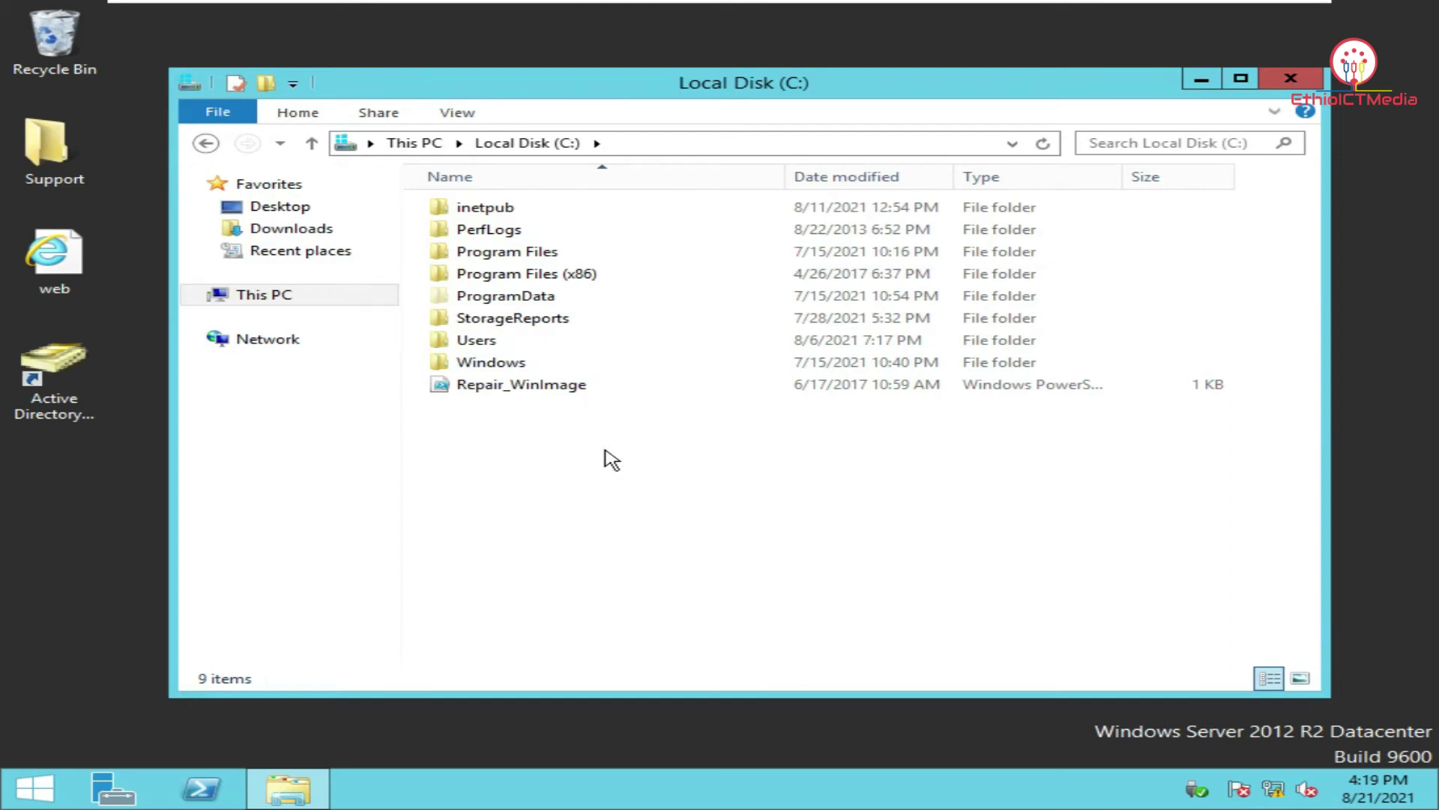
right_click(566, 435)
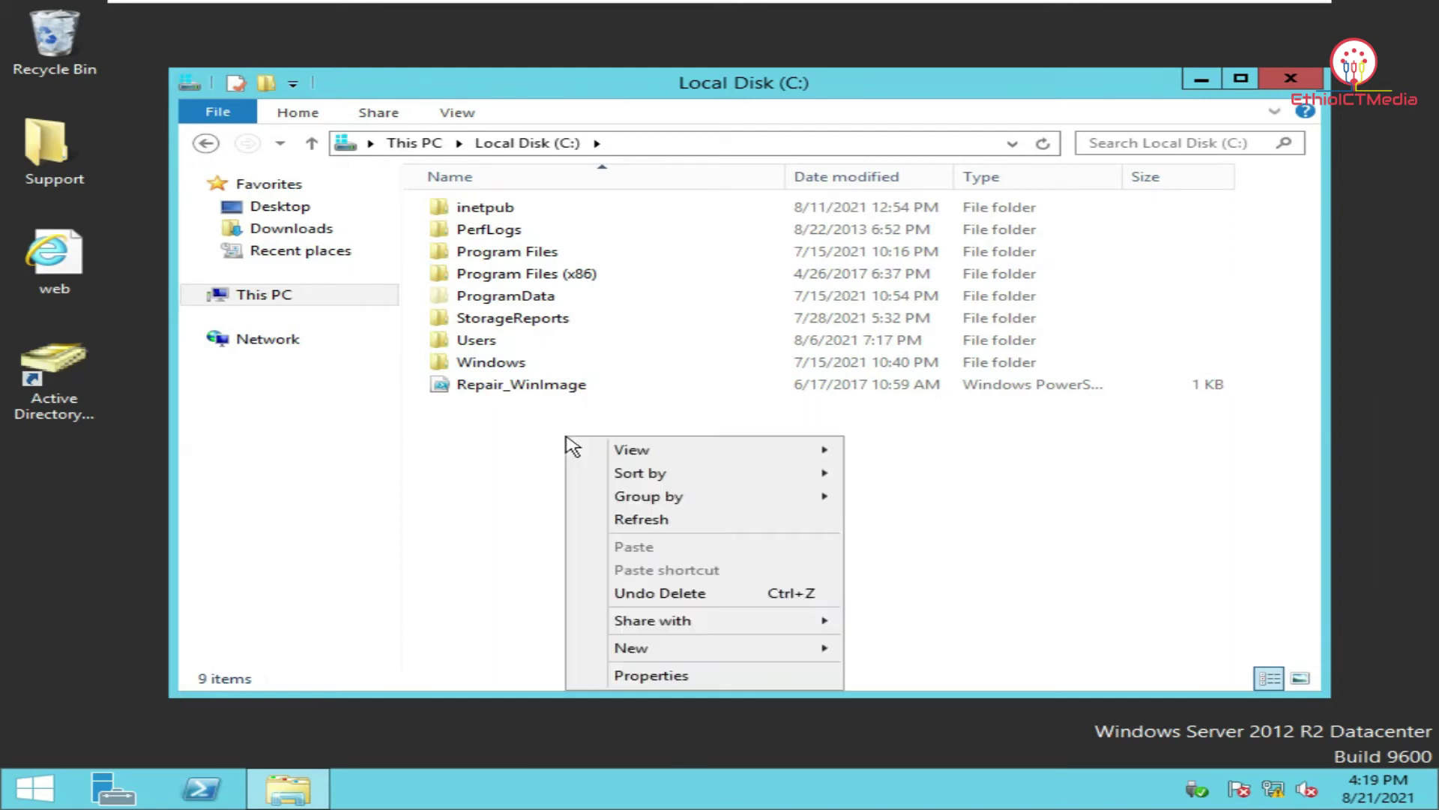
mouse_move(682, 649)
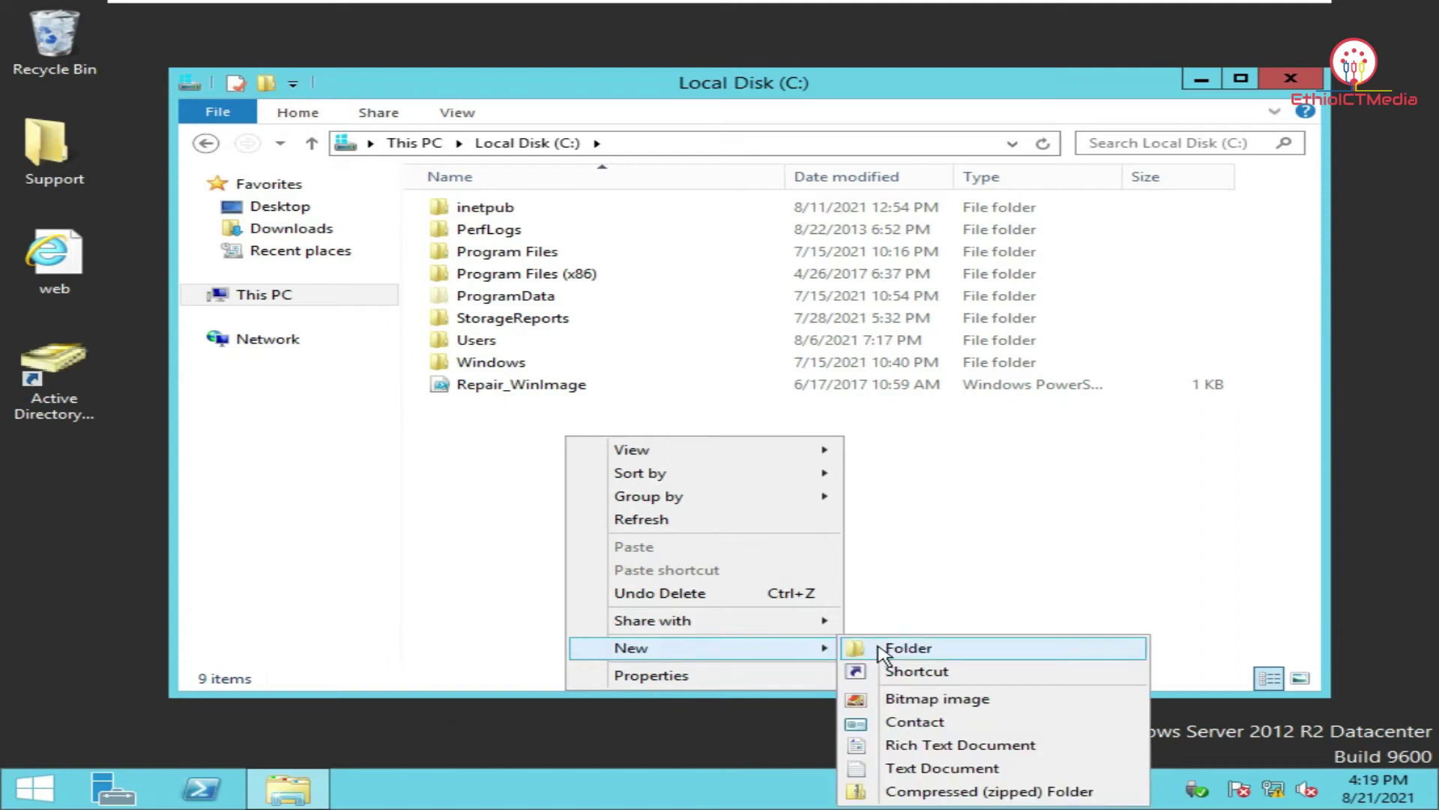
click(885, 649)
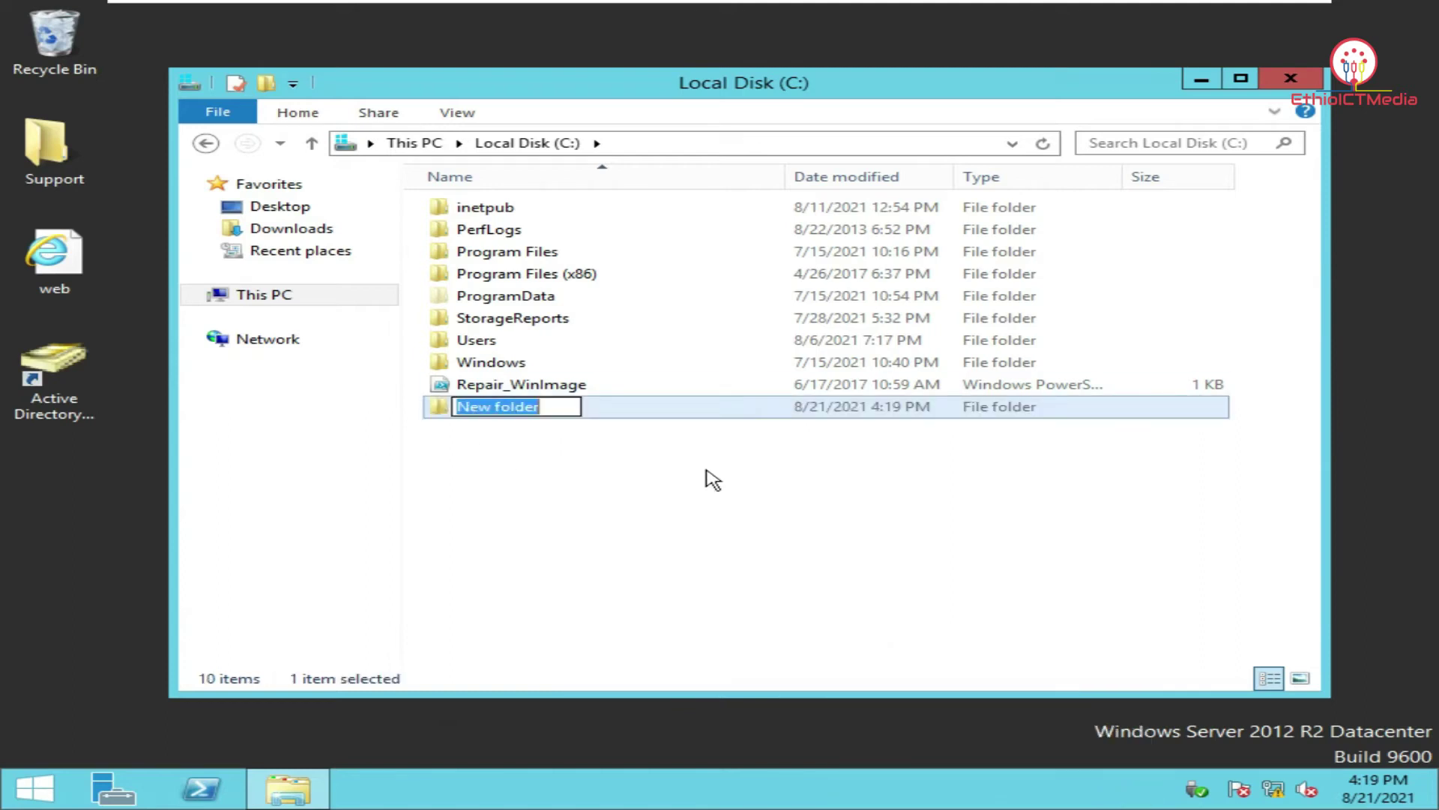
Name the new folder Profile and share it through Advanced Sharing.
text(Profile)
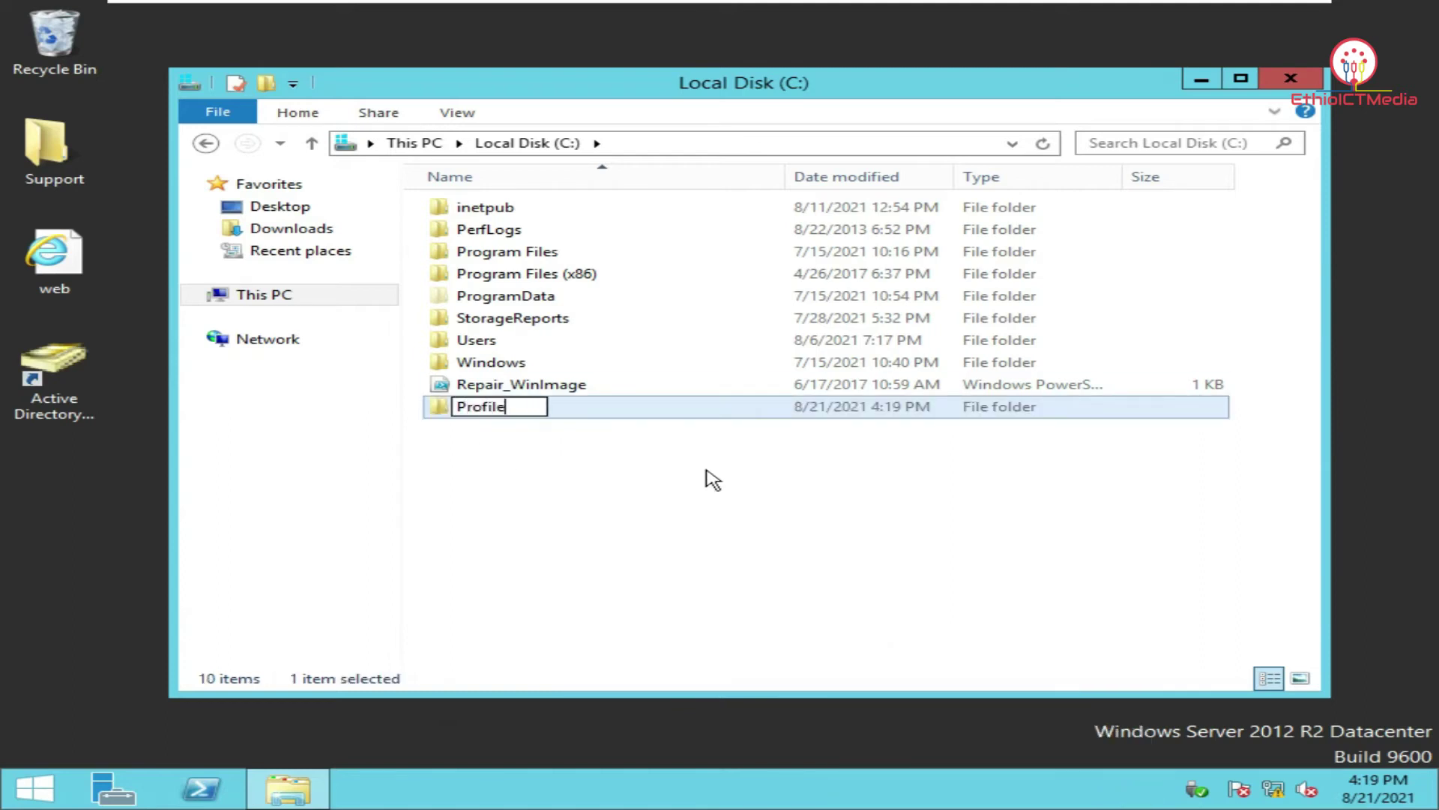
key(Return)
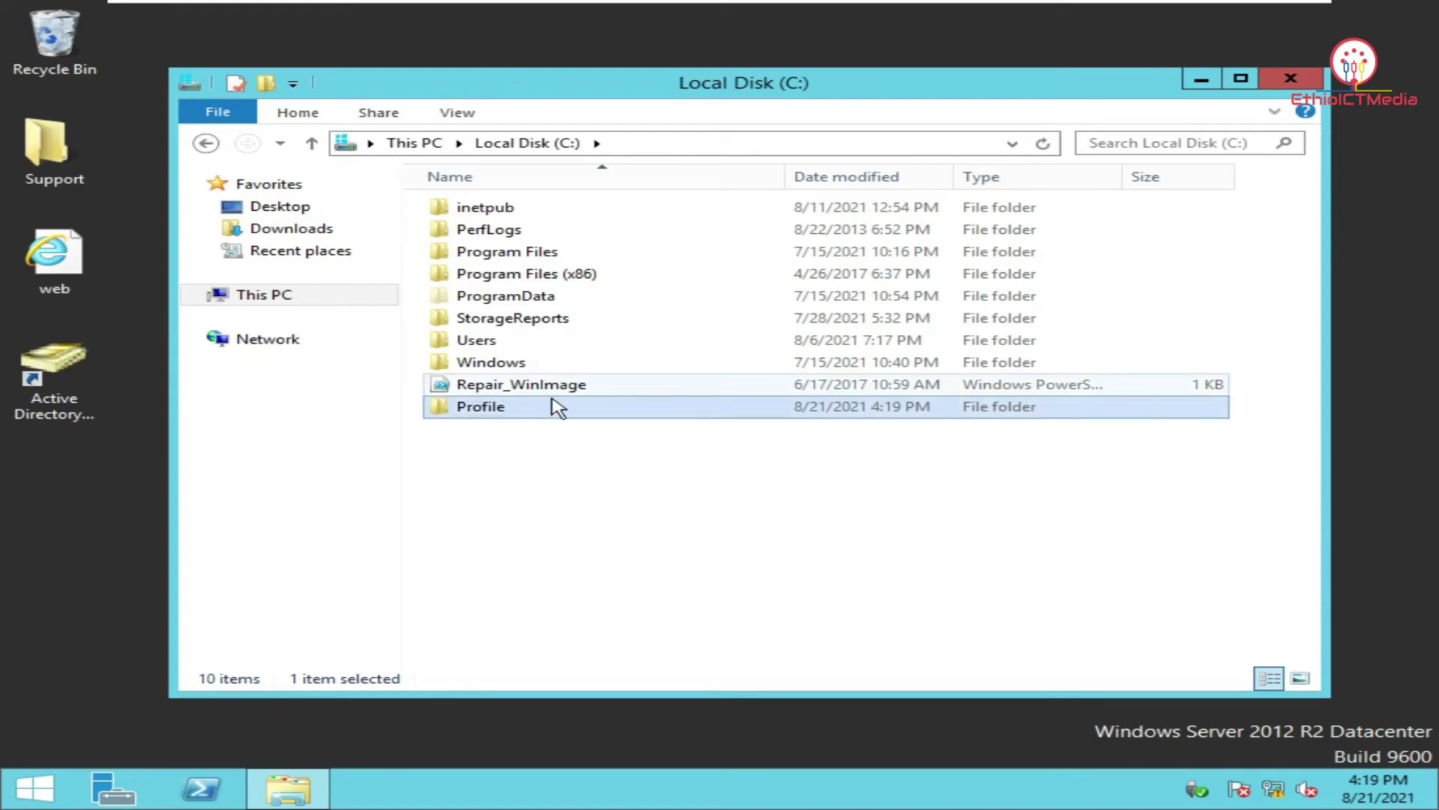
right_click(592, 417)
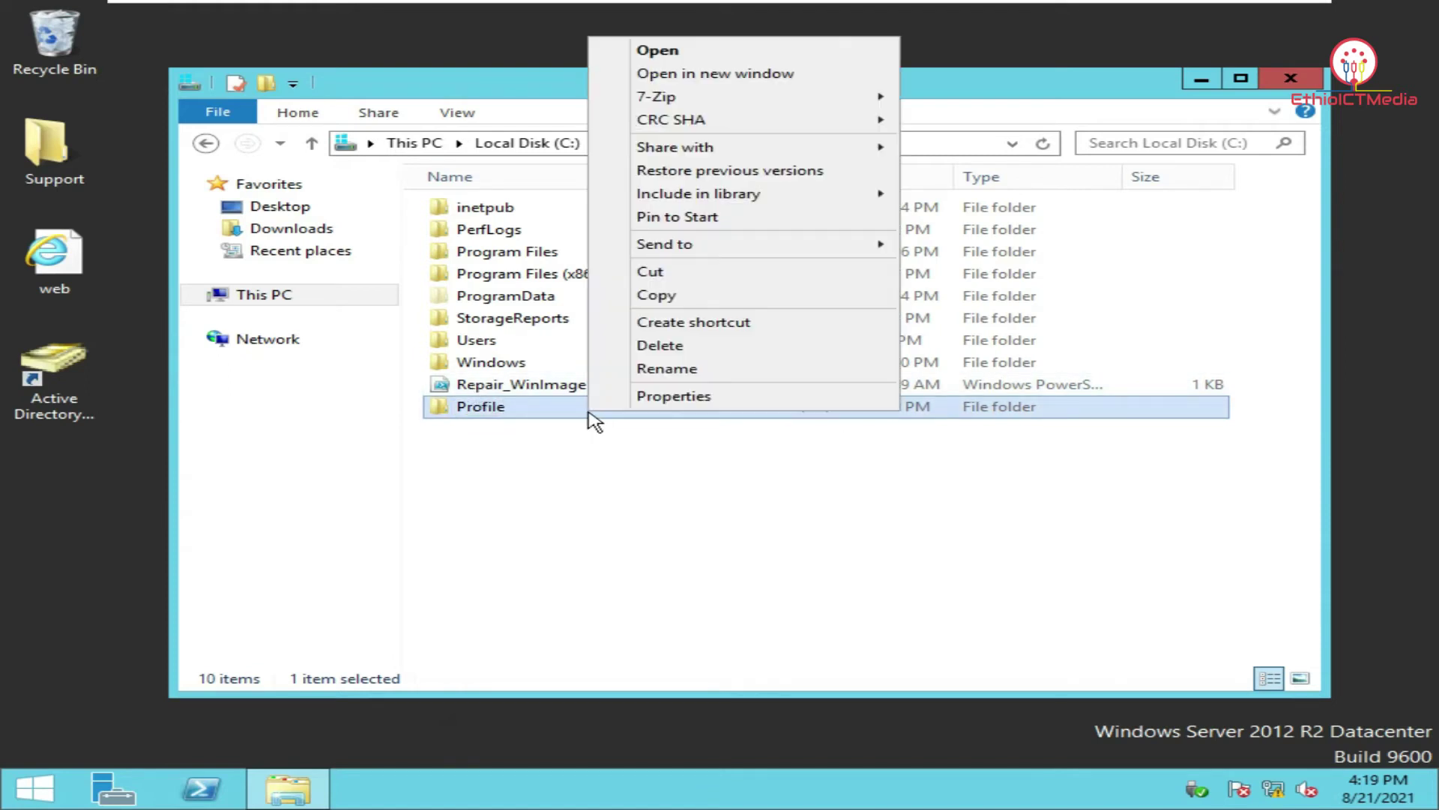
click(761, 405)
click(836, 261)
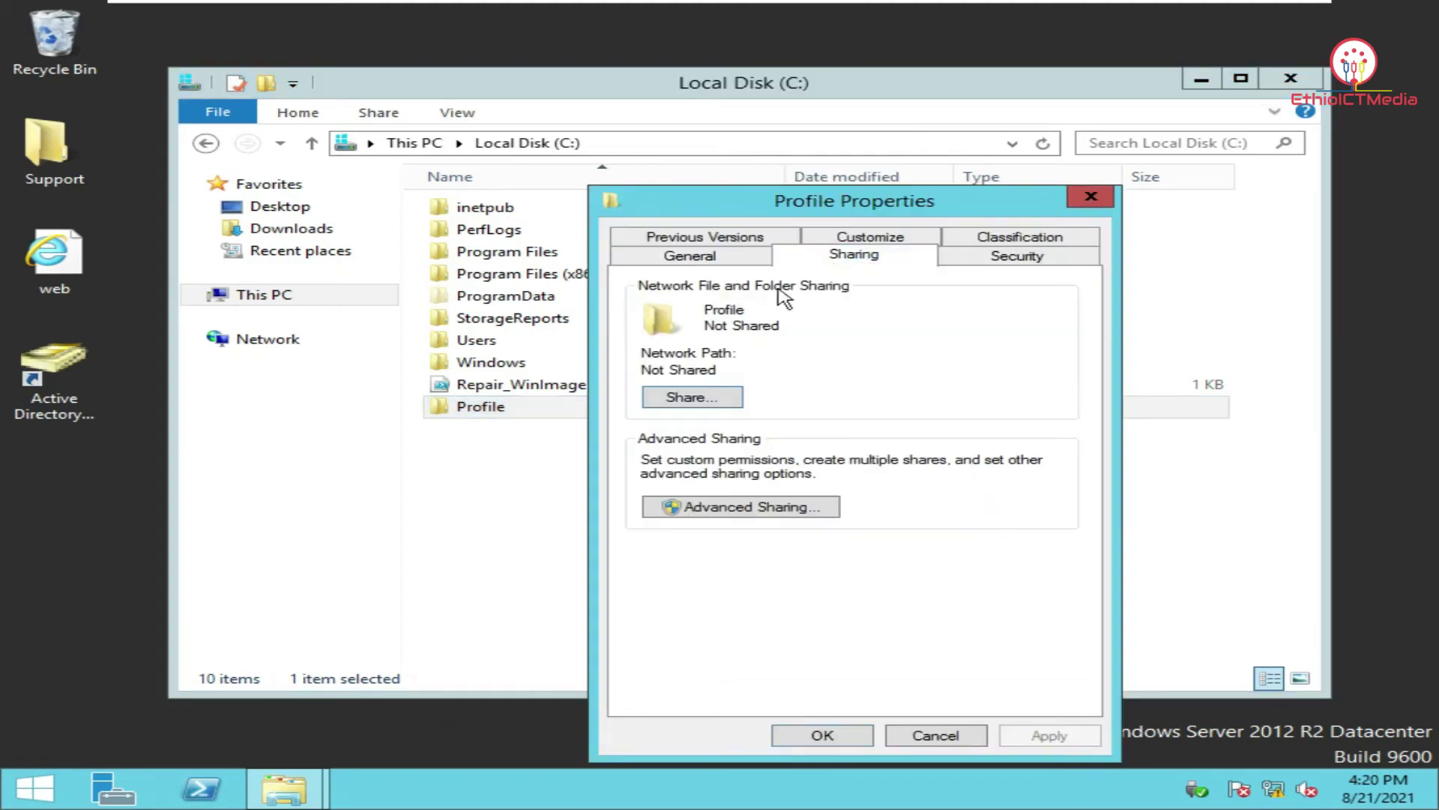
click(786, 510)
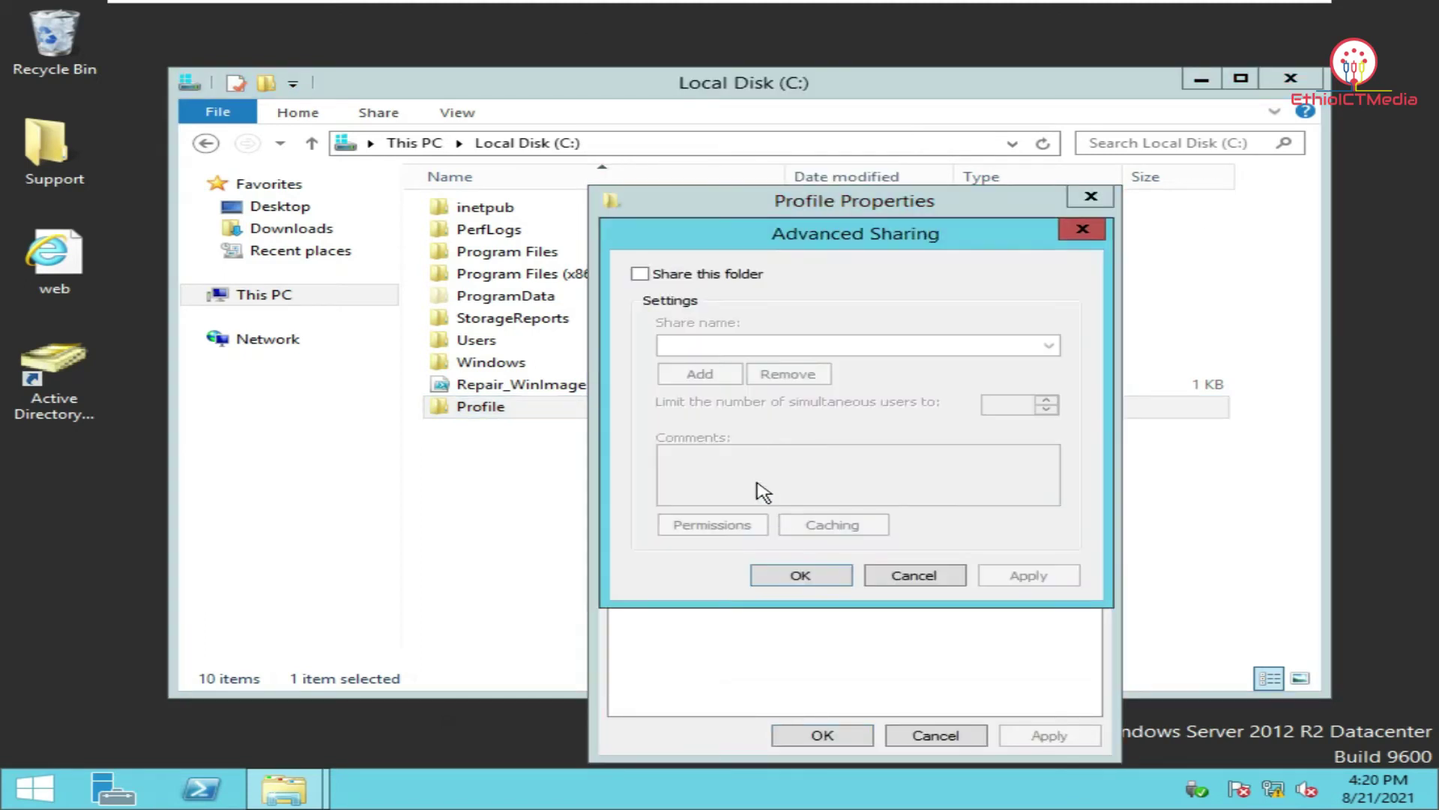
click(701, 274)
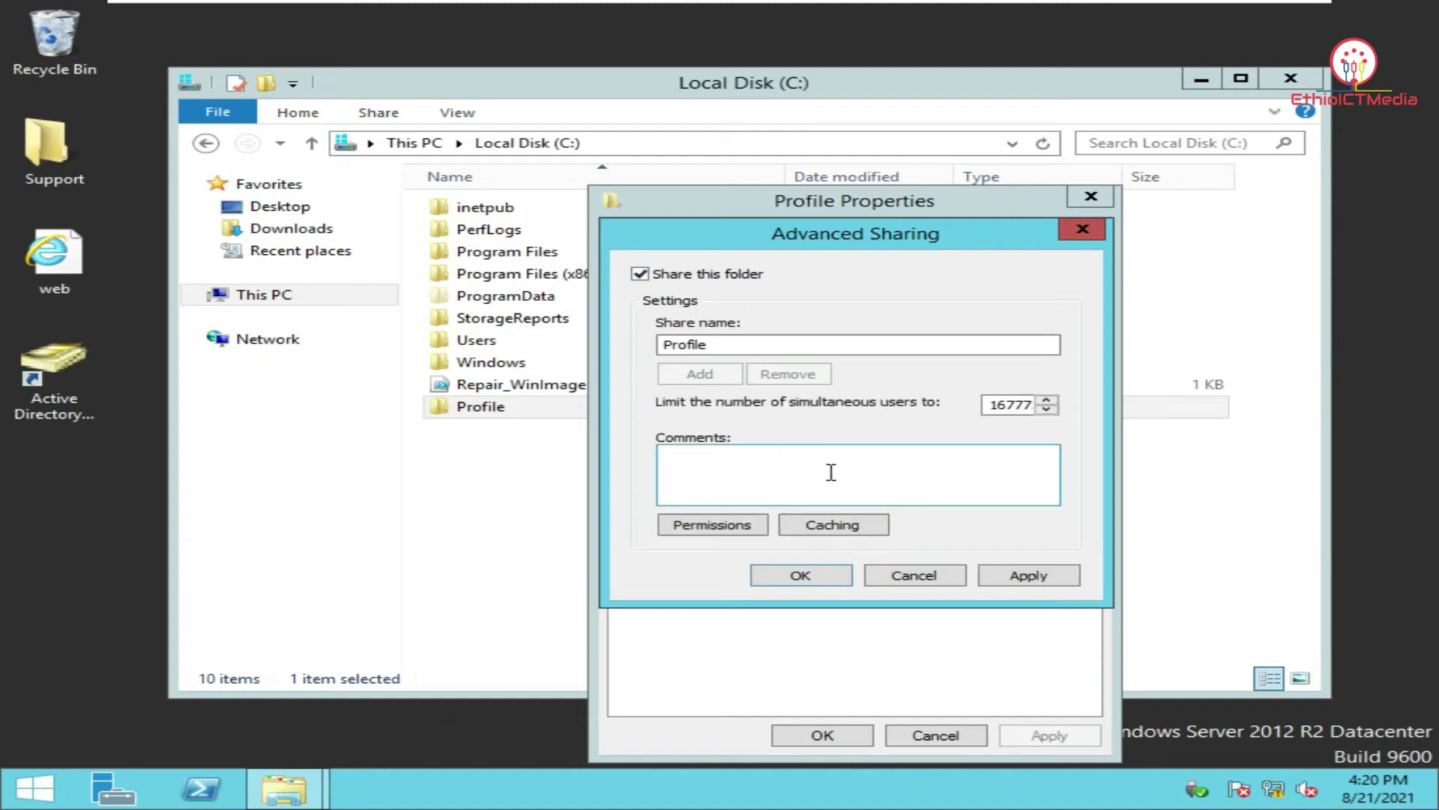
click(1029, 583)
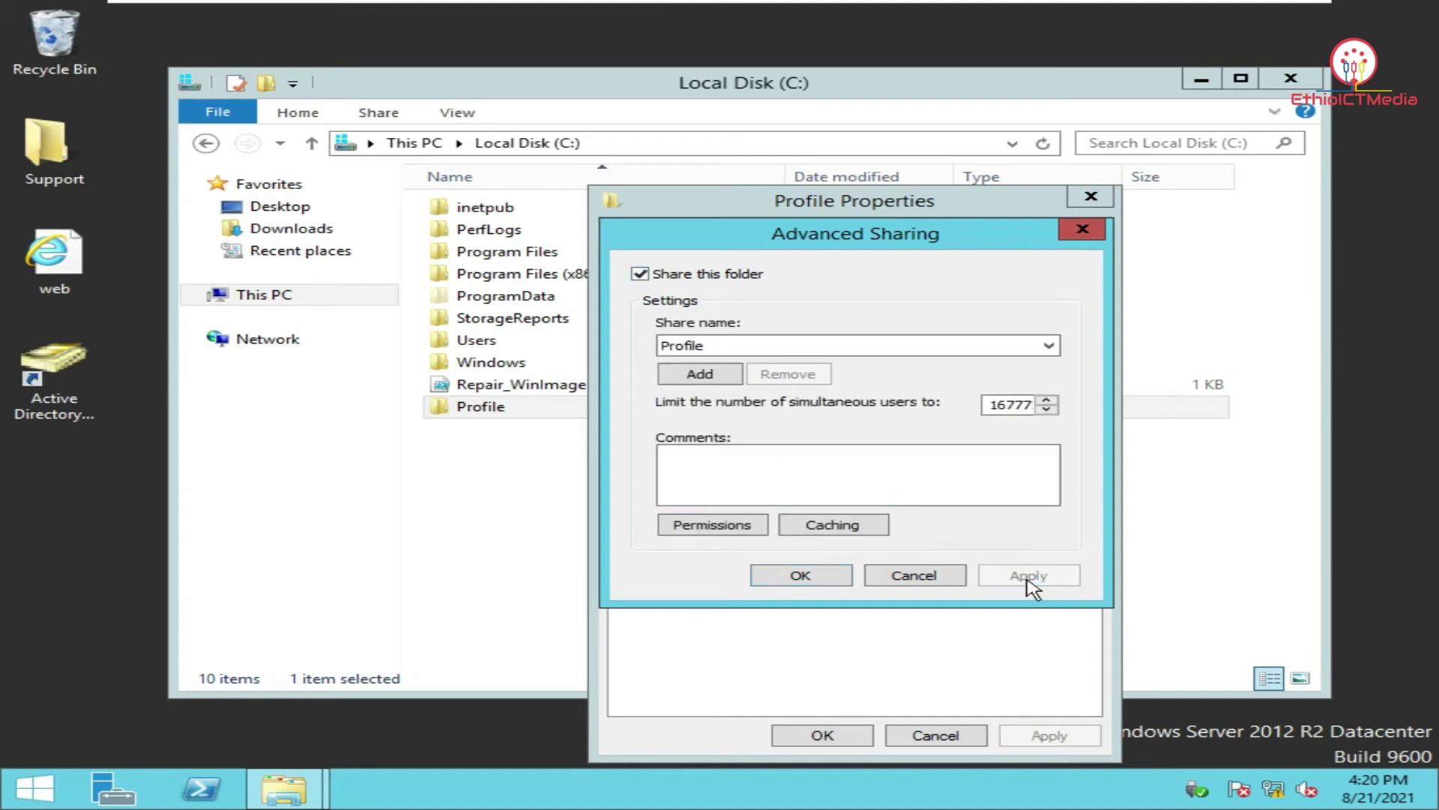
click(809, 579)
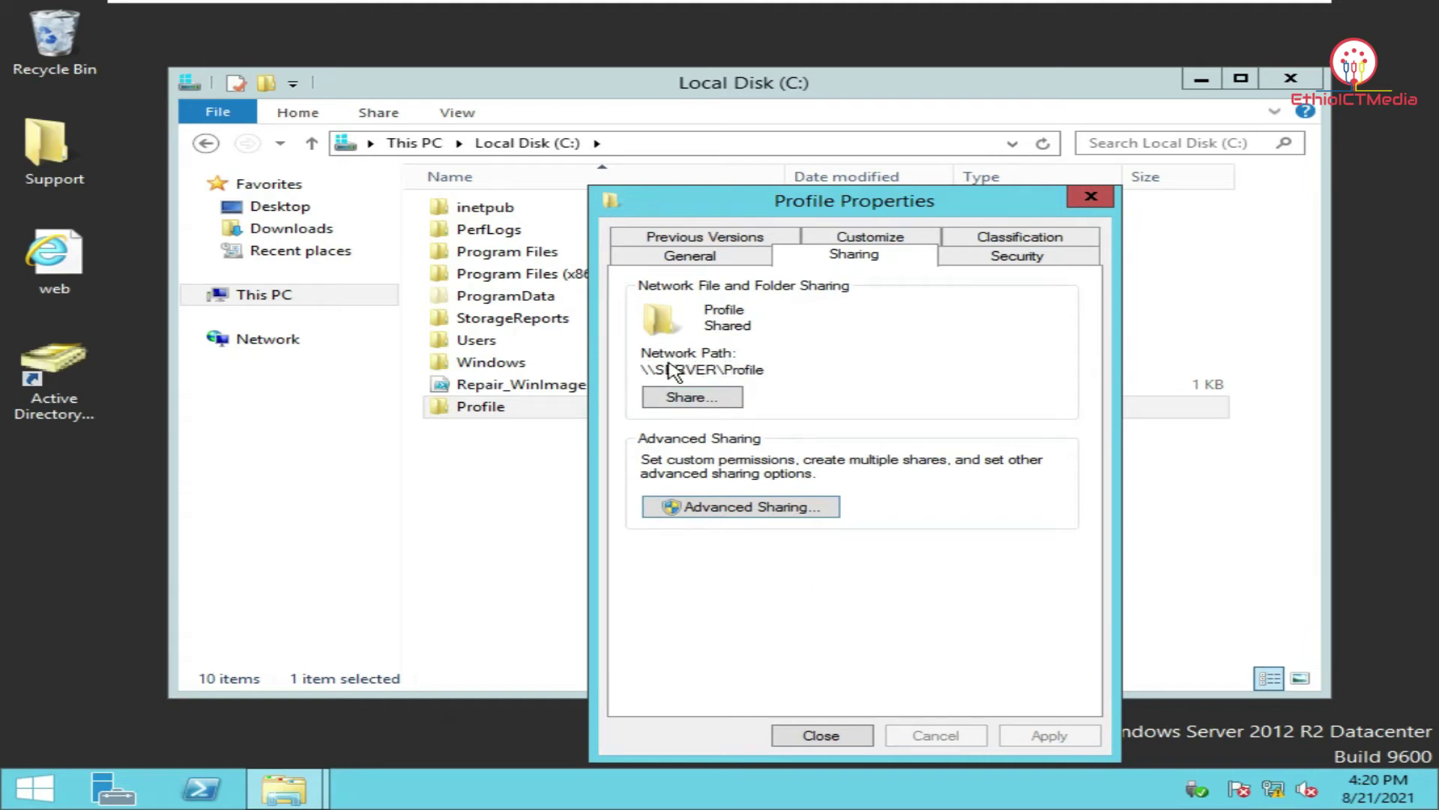
Copy the network path \\SERVER\Profile, then open the domain user's properties in ADUC.
drag(641, 370, 777, 371)
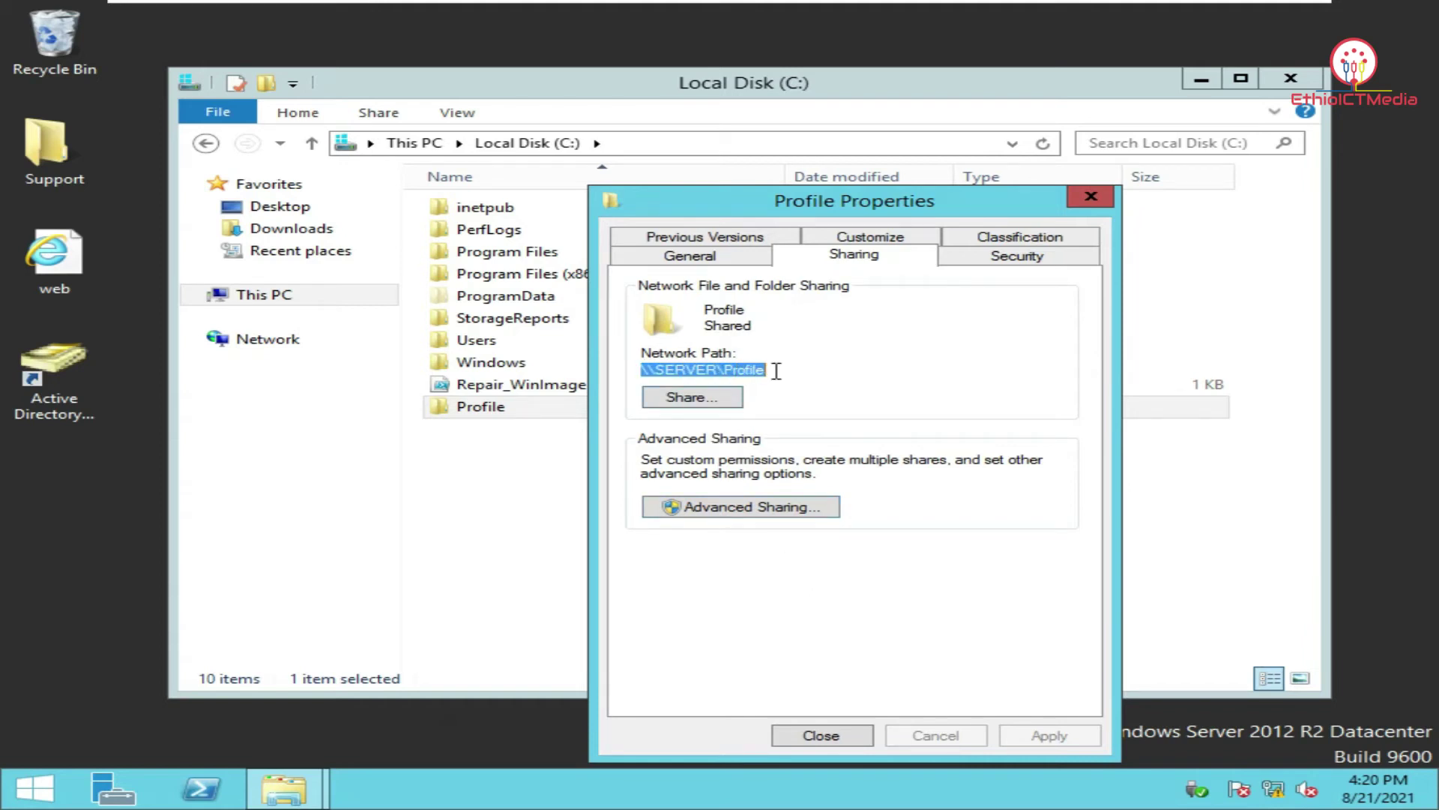
right_click(751, 370)
click(815, 435)
click(830, 740)
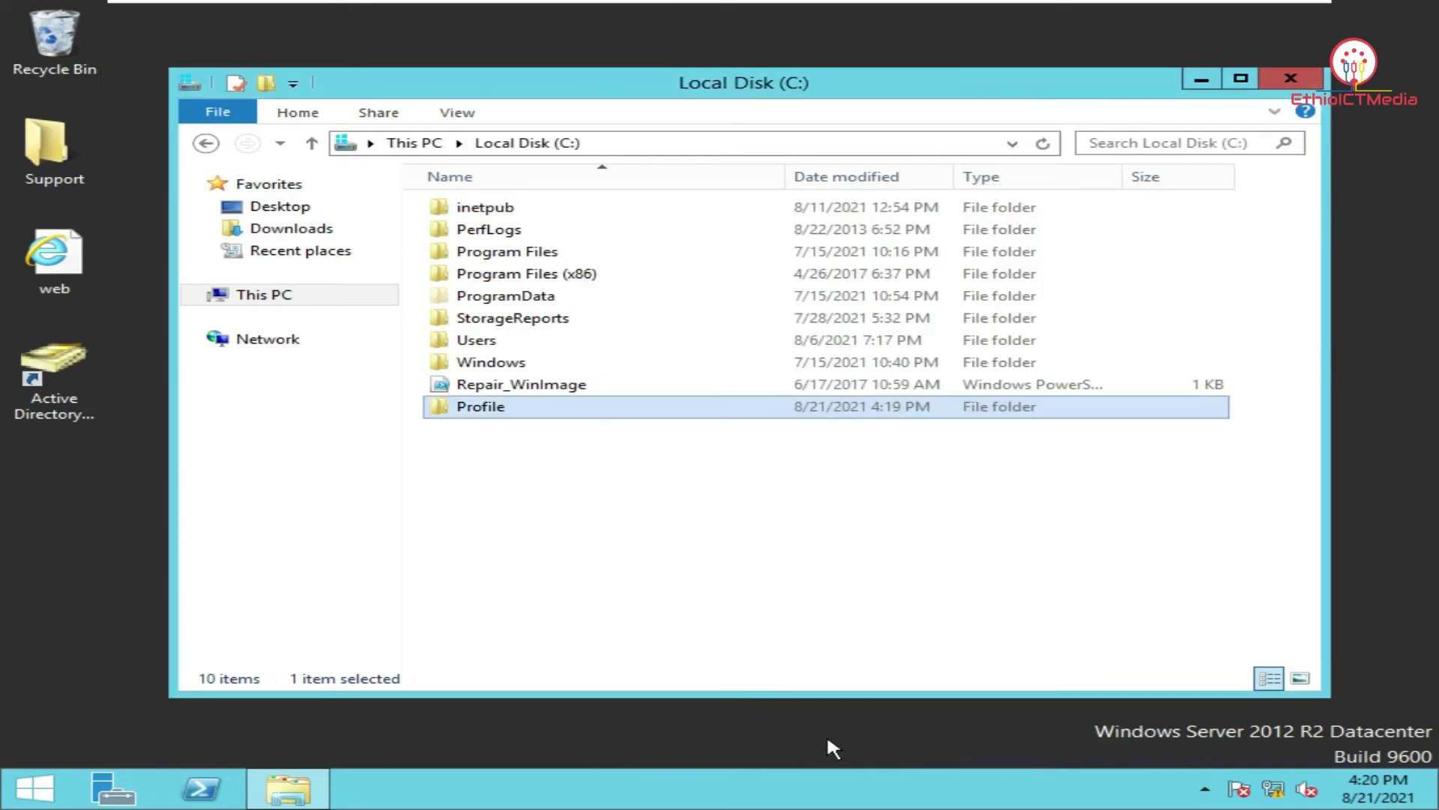
click(506, 488)
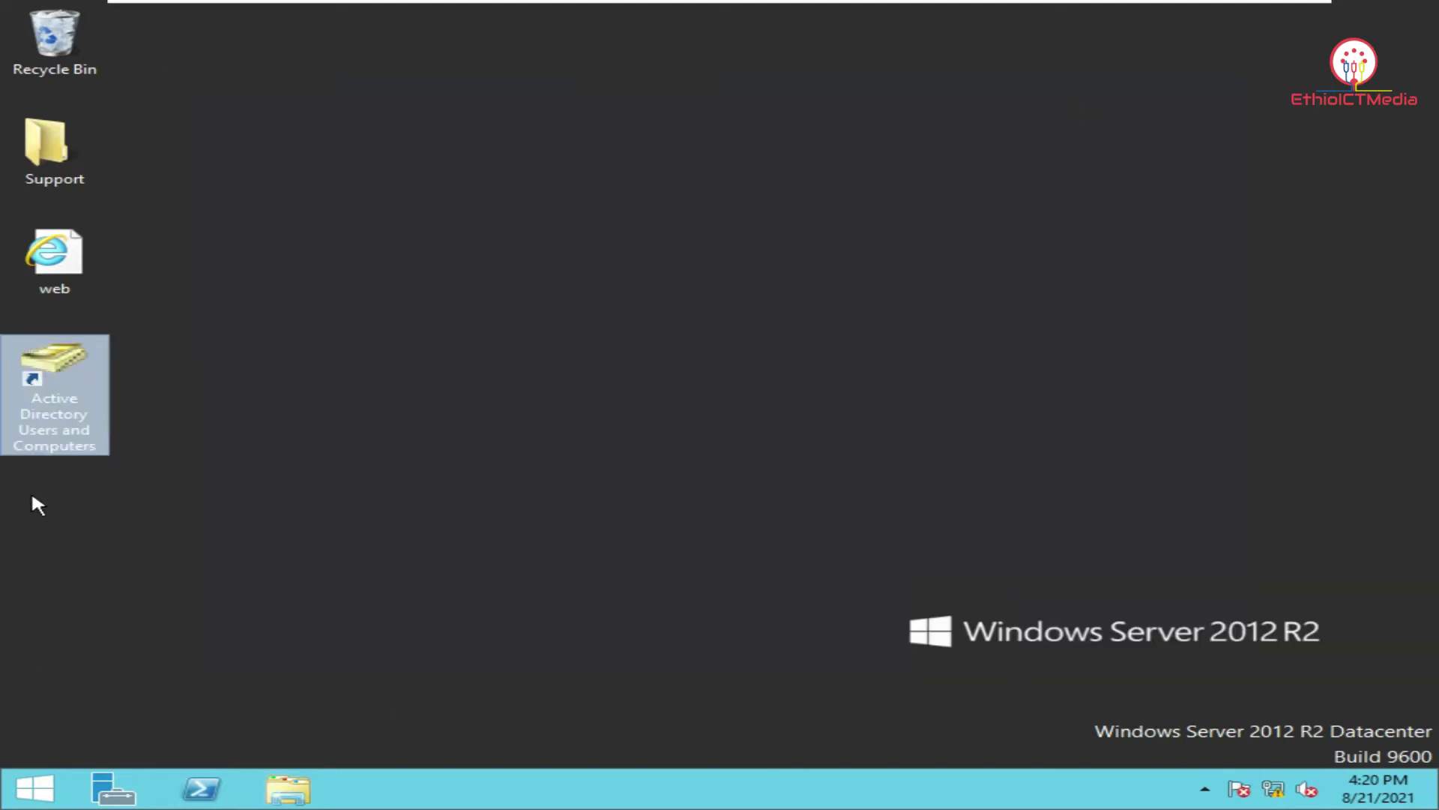
double_click(69, 405)
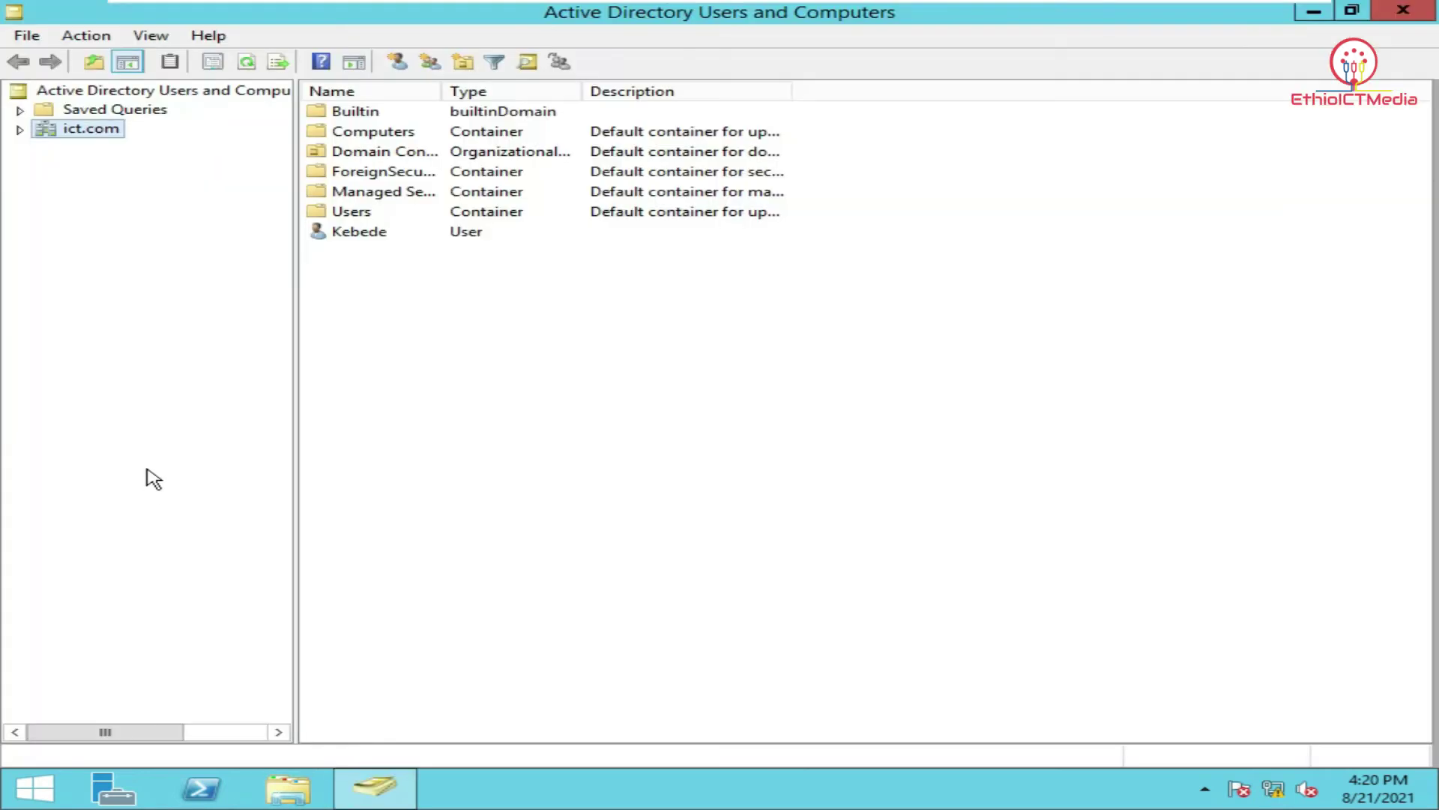
double_click(365, 238)
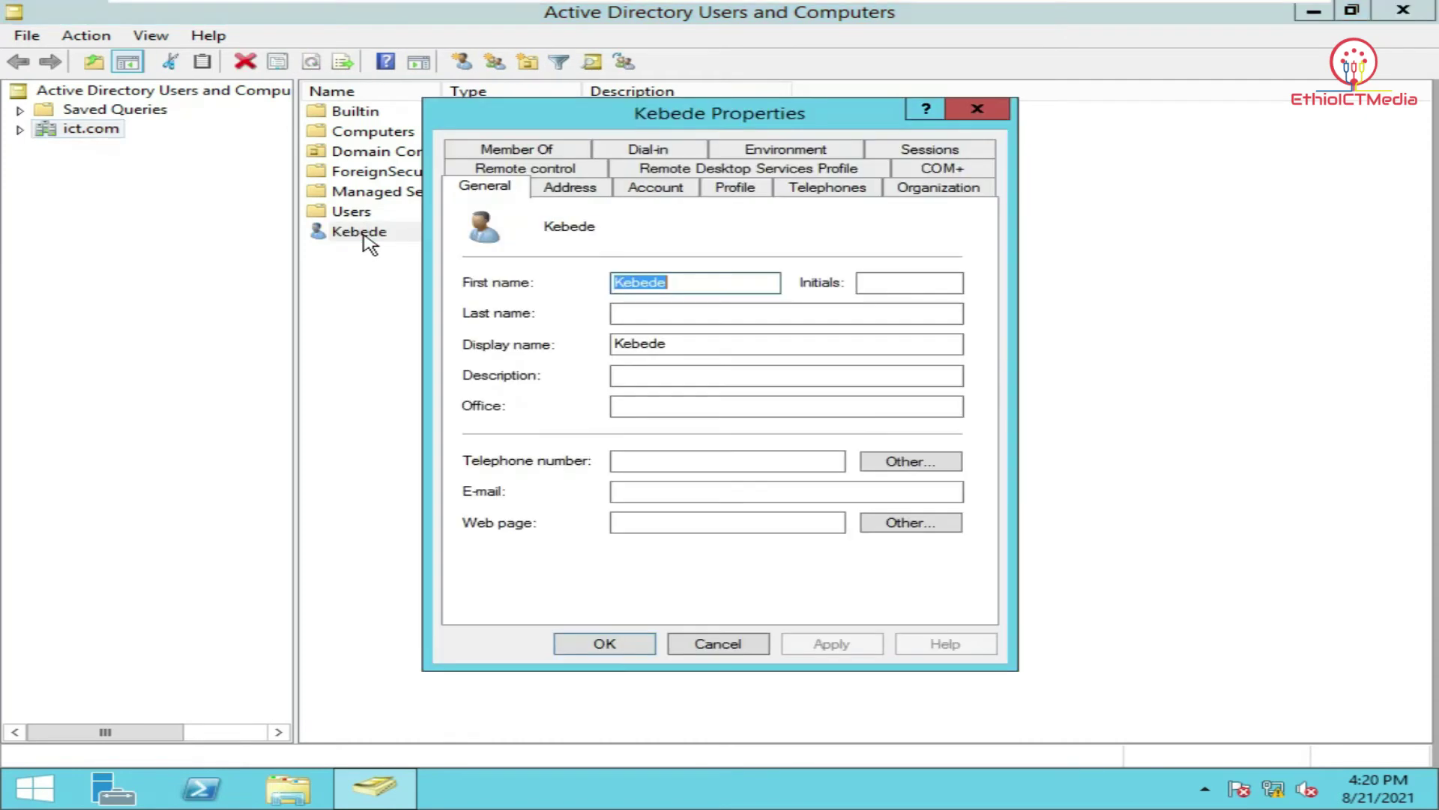
Paste \\SERVER\Profile into the Profile tab's profile path and append \ plus the user name.
click(736, 187)
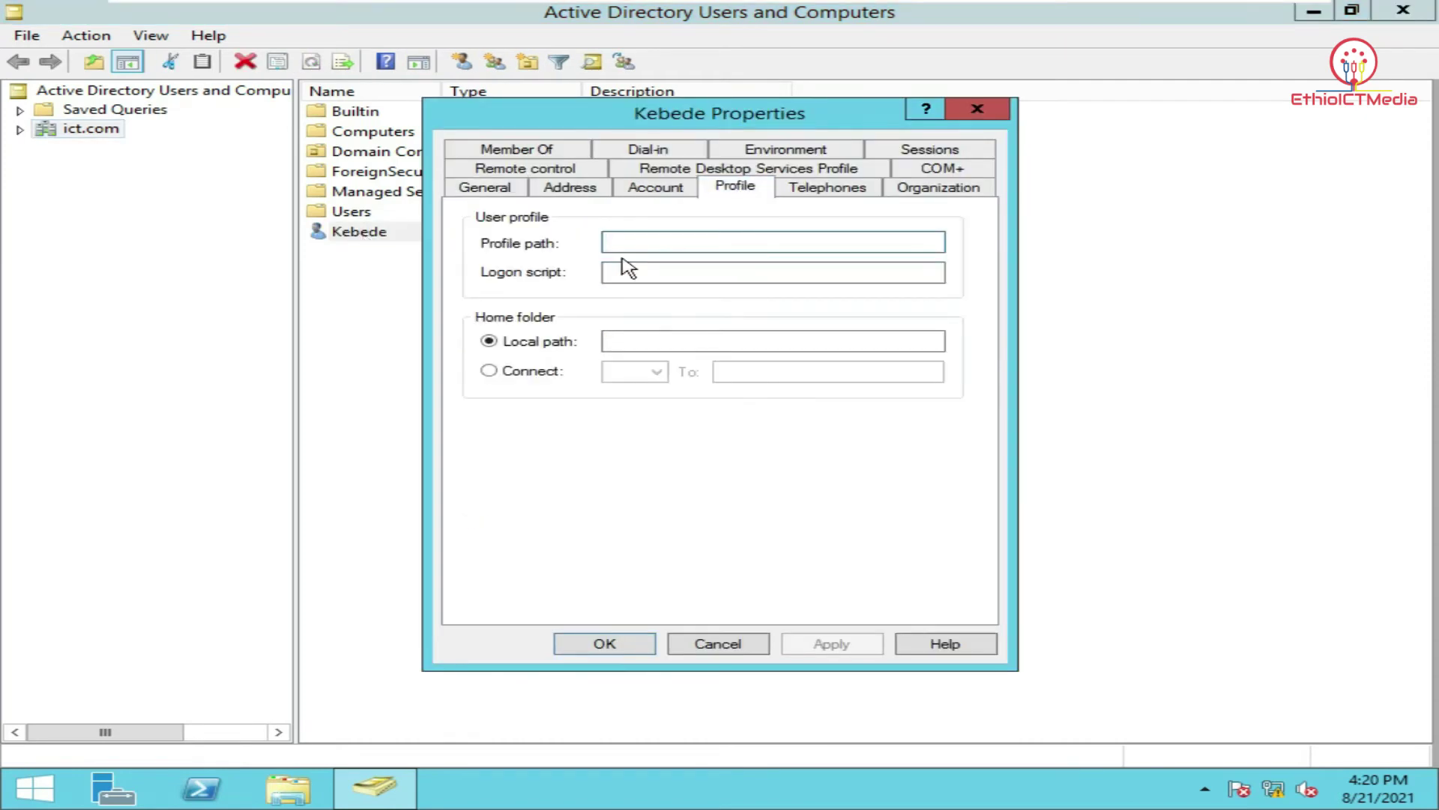
right_click(664, 241)
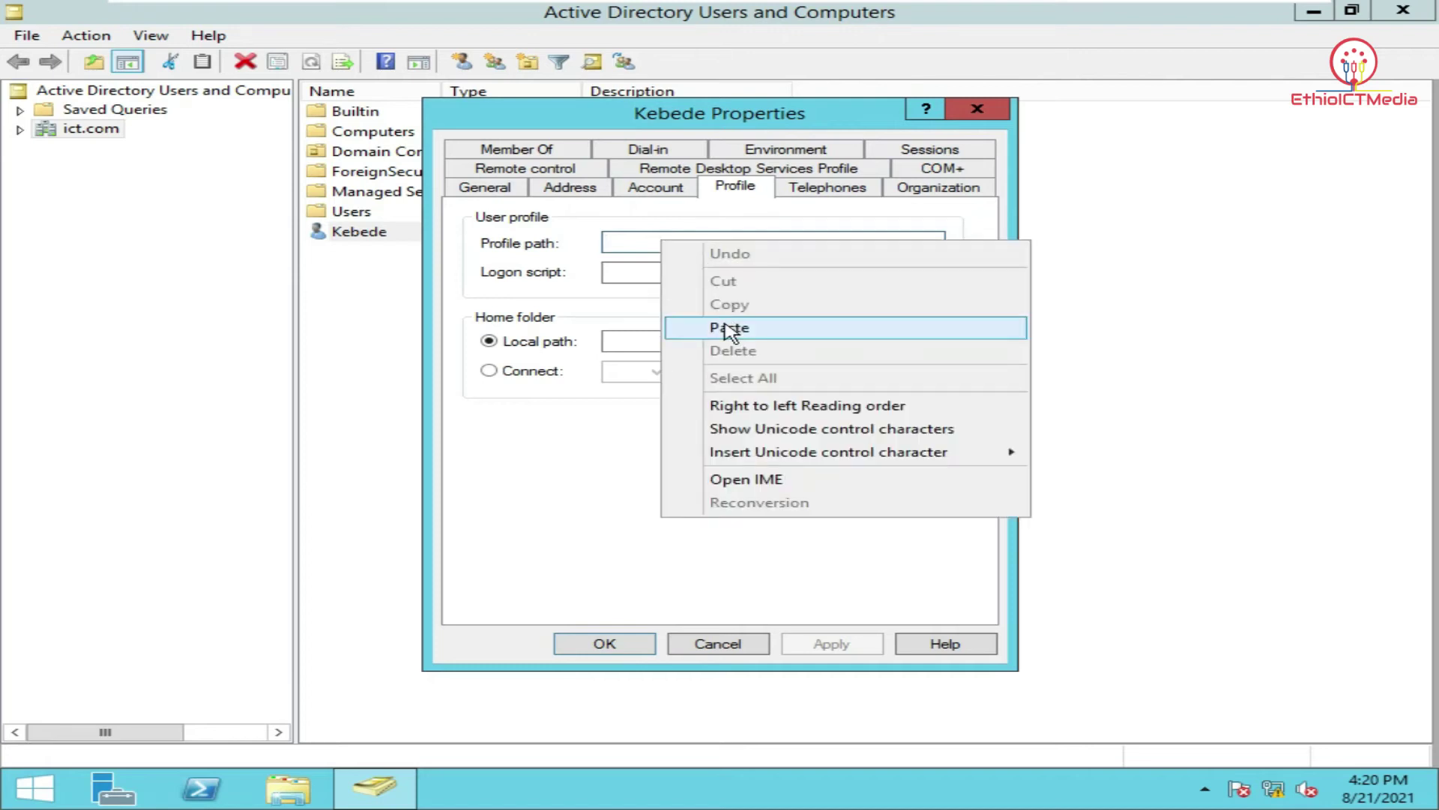
click(731, 326)
text(\\SERVER\Profile\kebede)
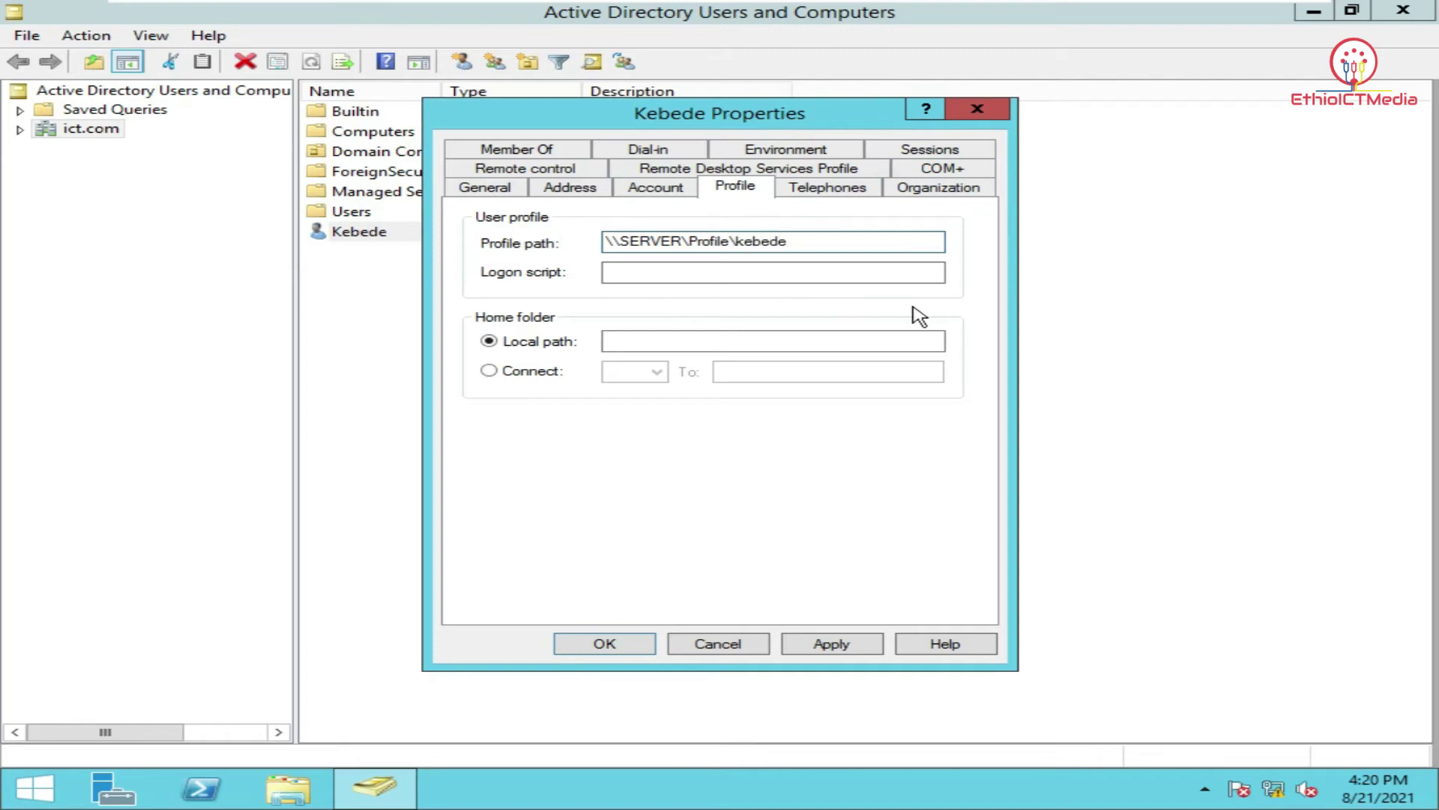
drag(808, 241, 556, 231)
key(ctrl+c)
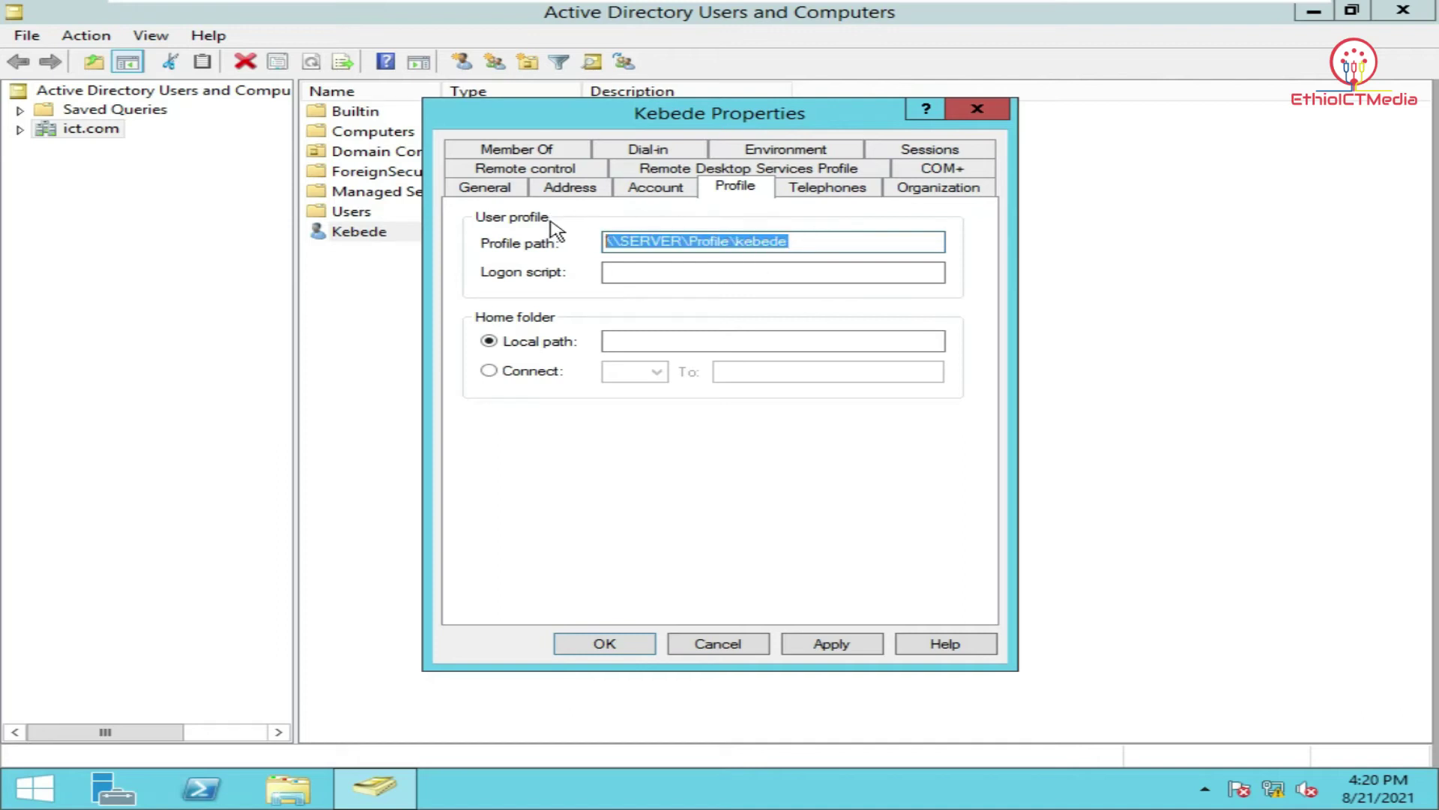
Map home folder drive Z: to the pasted \\SERVER\Profile user path and save the properties.
click(498, 371)
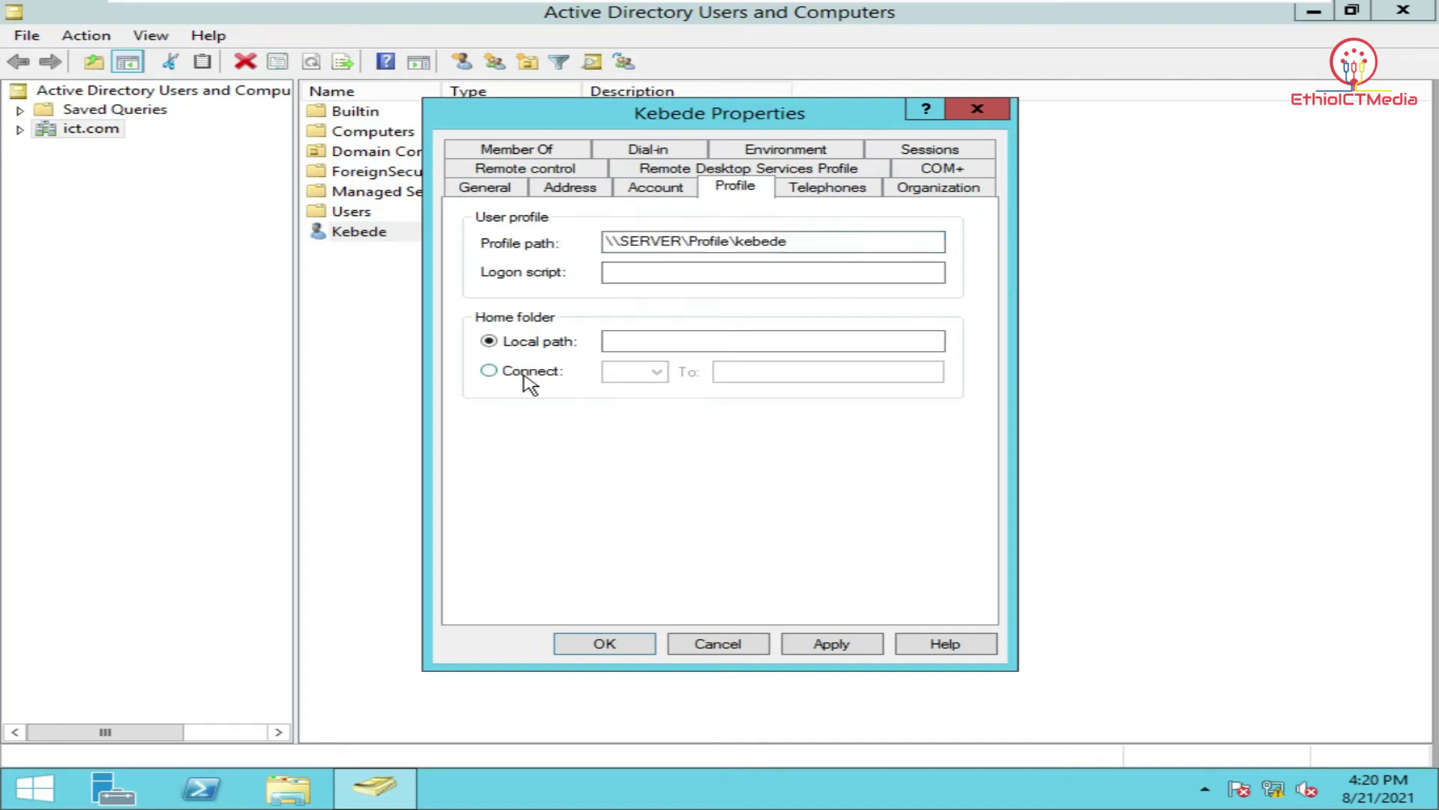
click(750, 373)
right_click(751, 374)
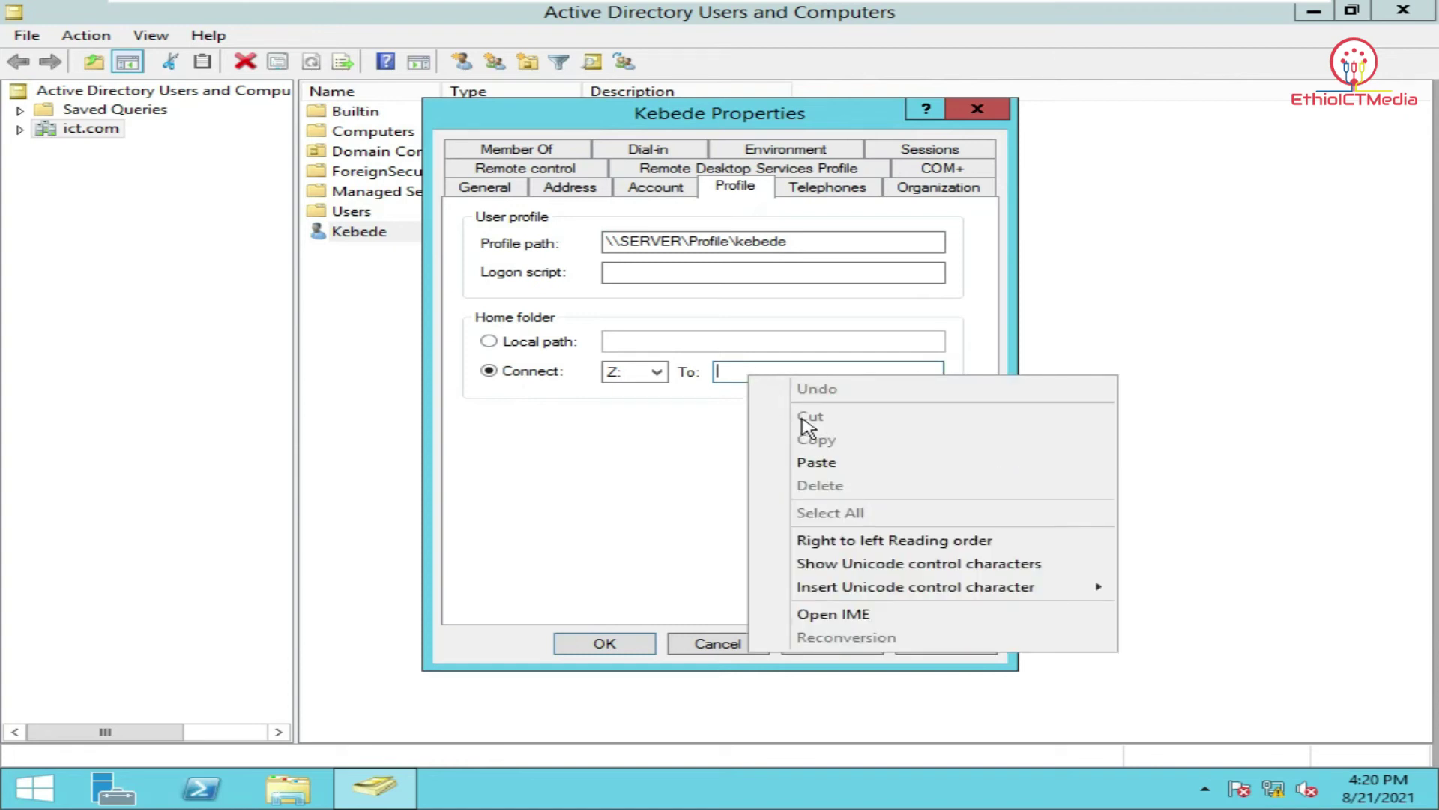
click(820, 461)
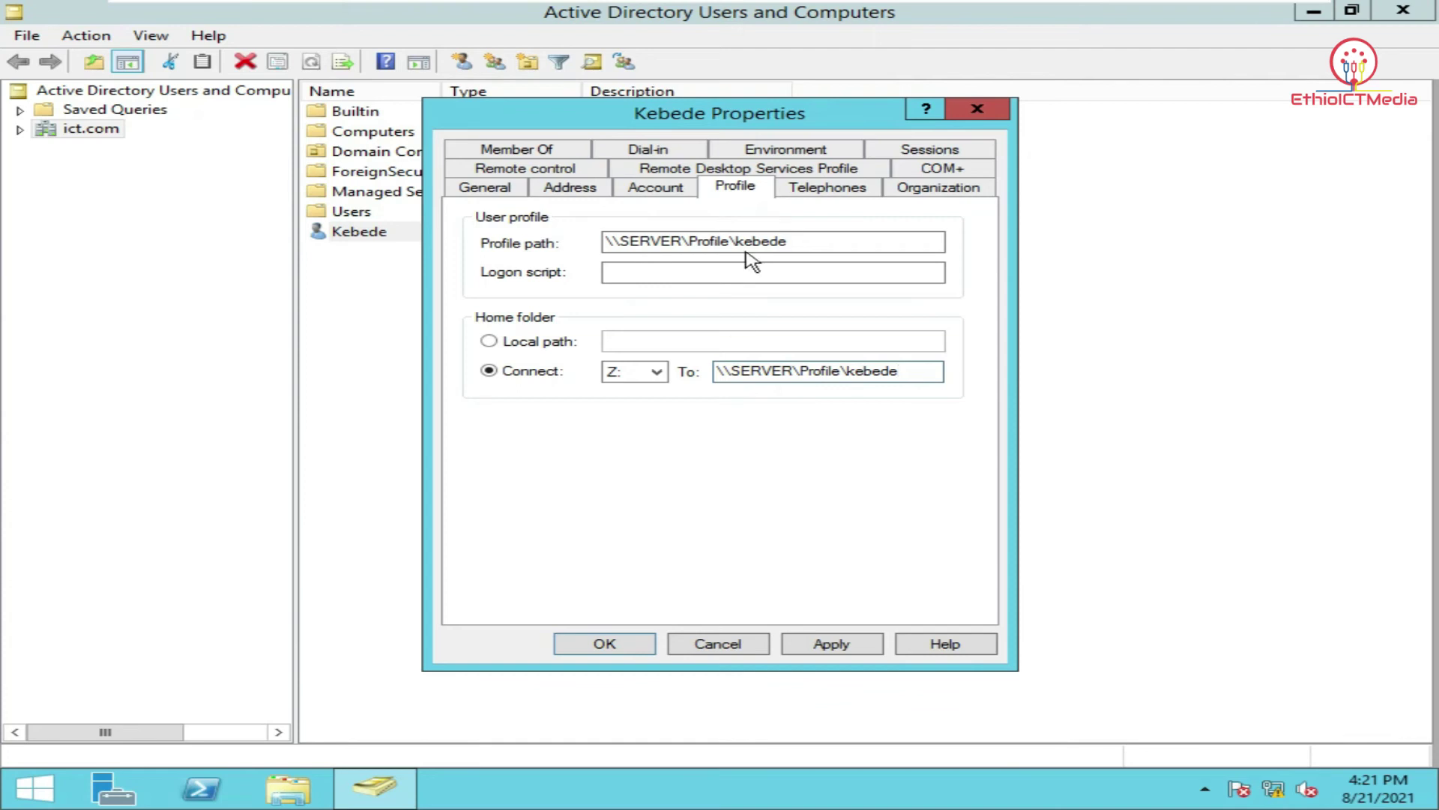
drag(606, 242, 724, 243)
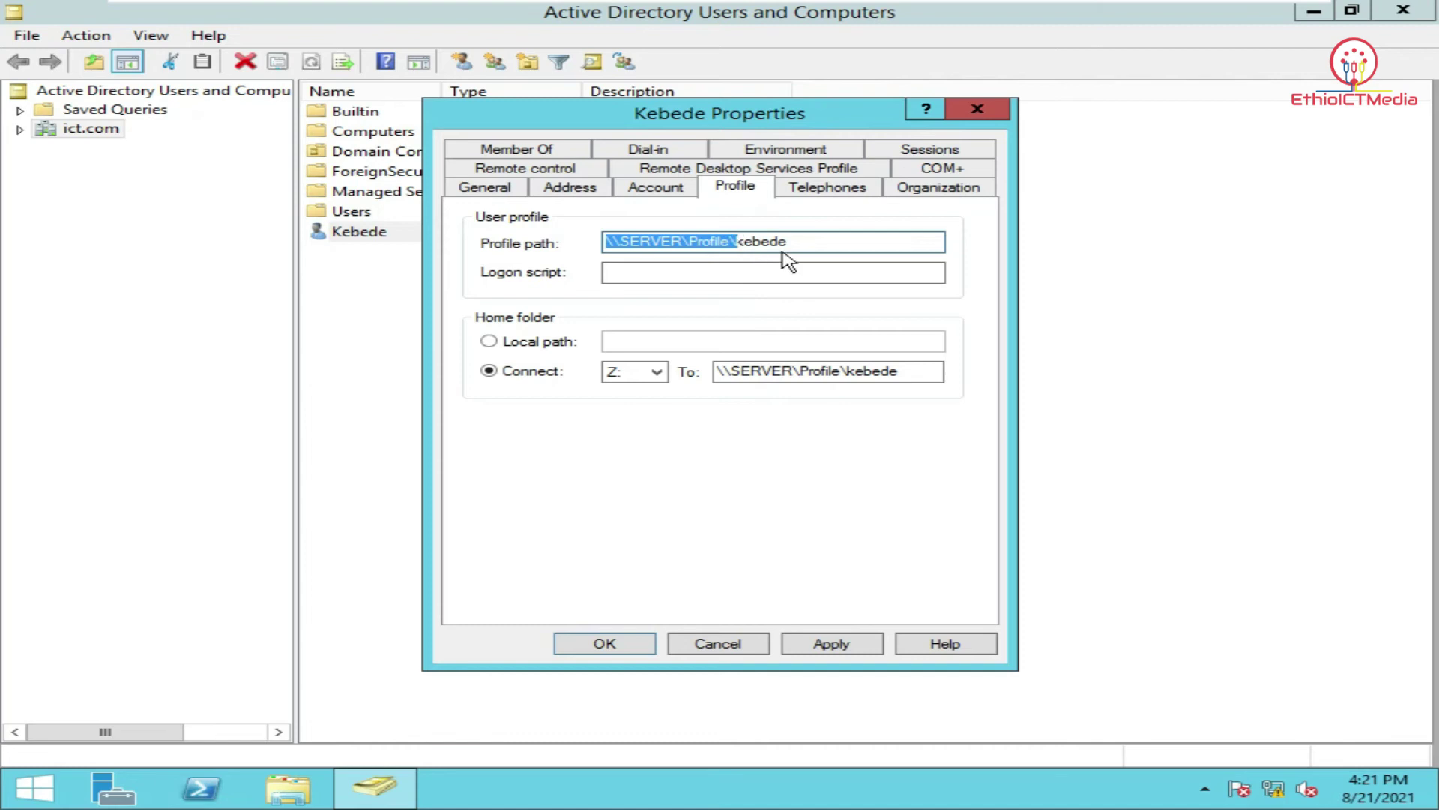
click(817, 245)
drag(810, 240, 744, 244)
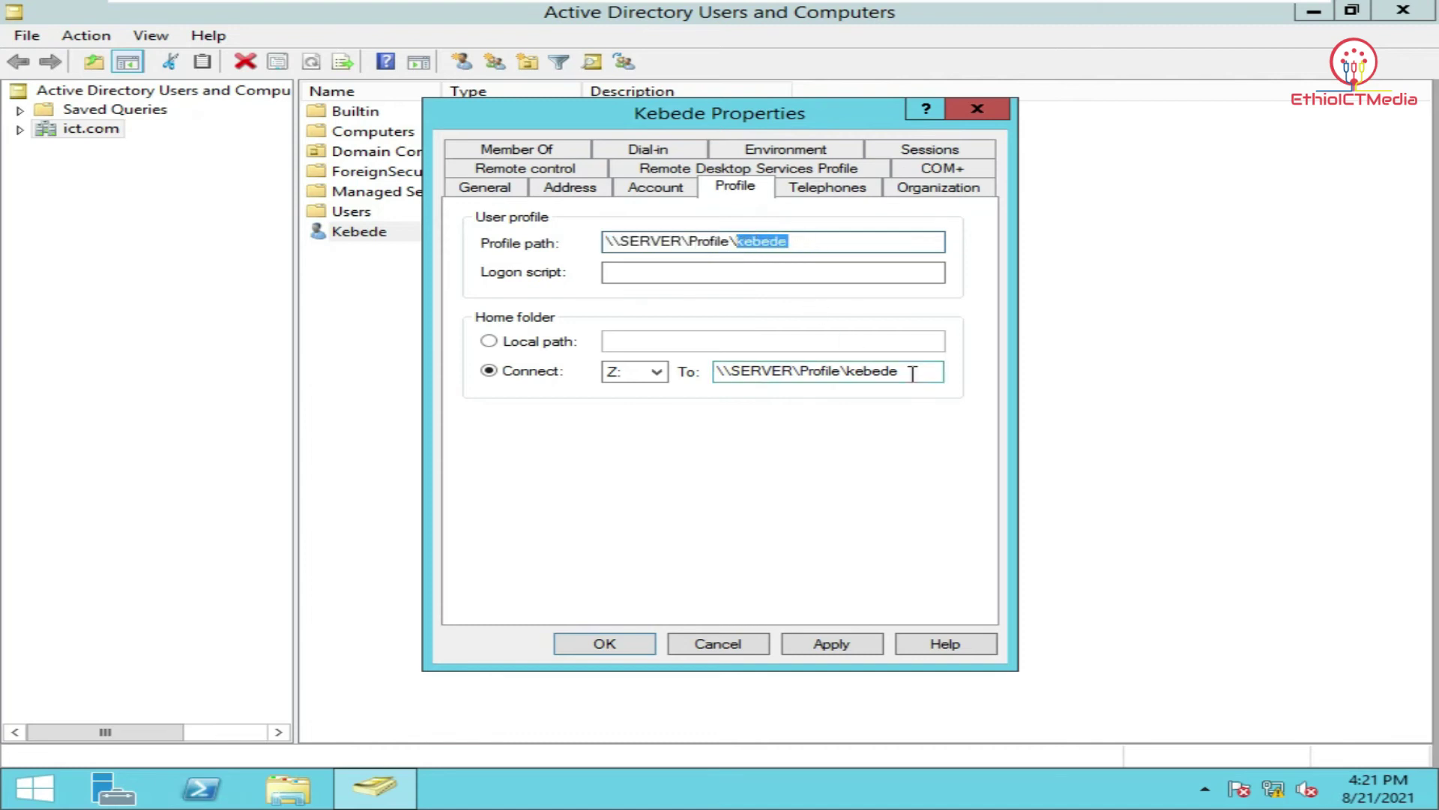
drag(916, 372, 653, 372)
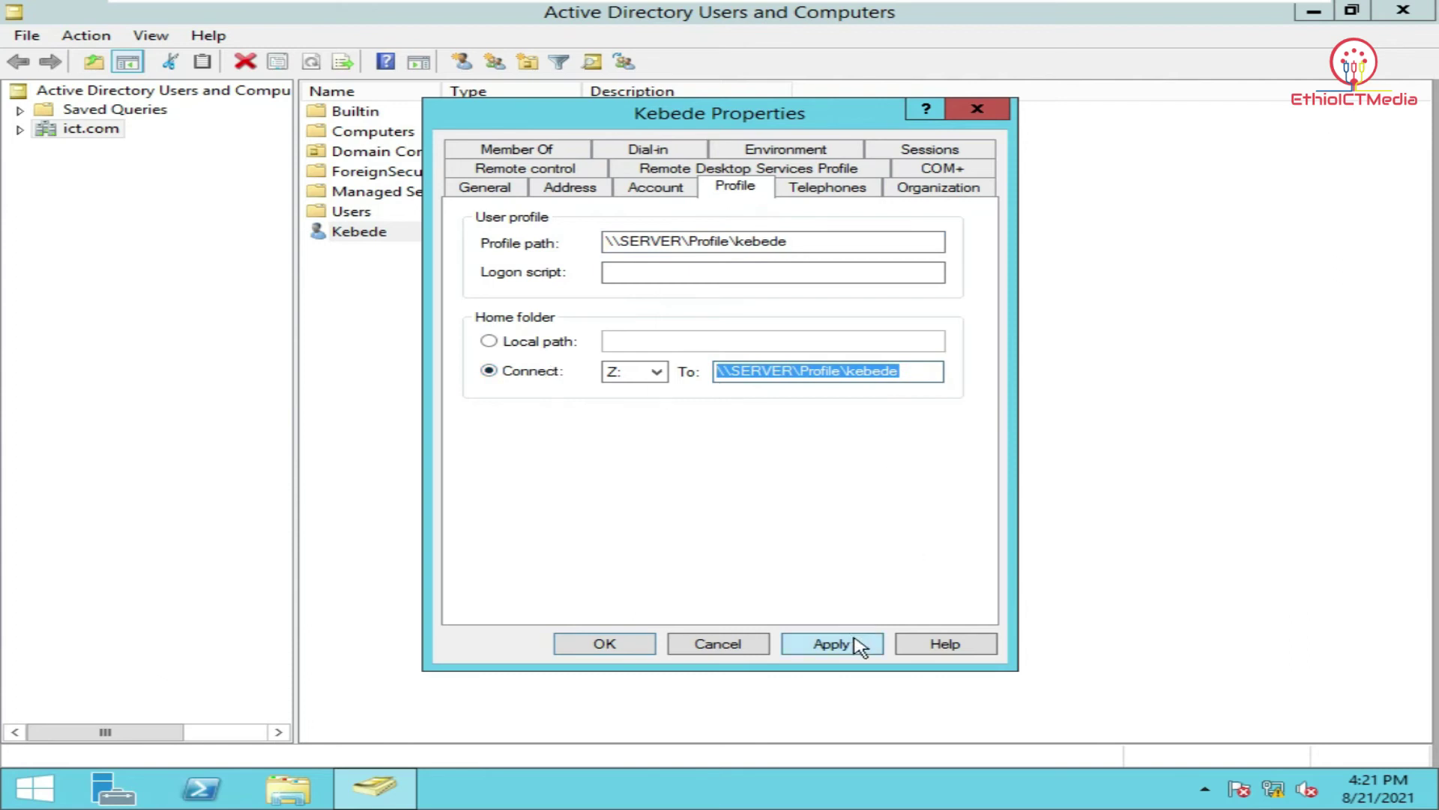
click(832, 644)
click(989, 485)
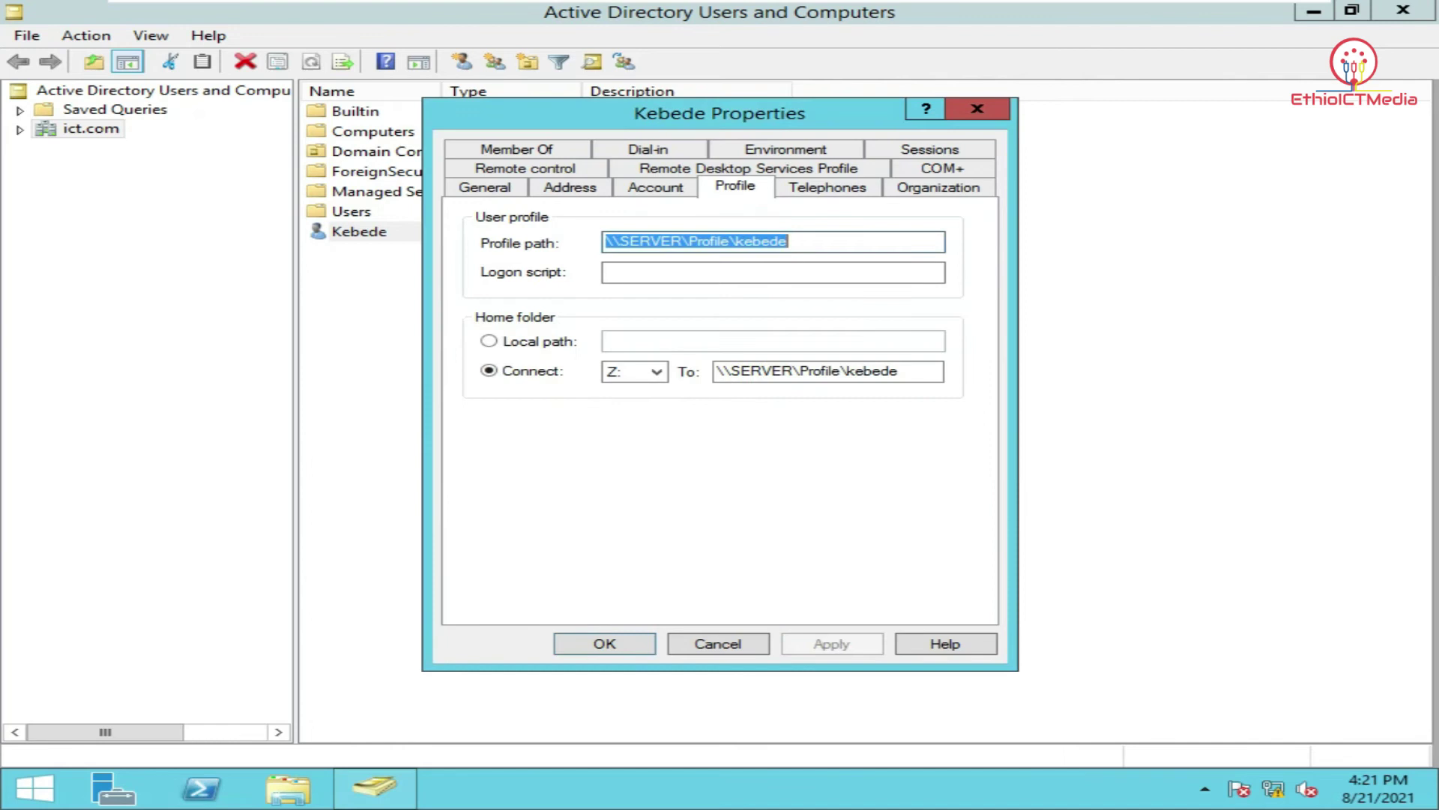
click(624, 644)
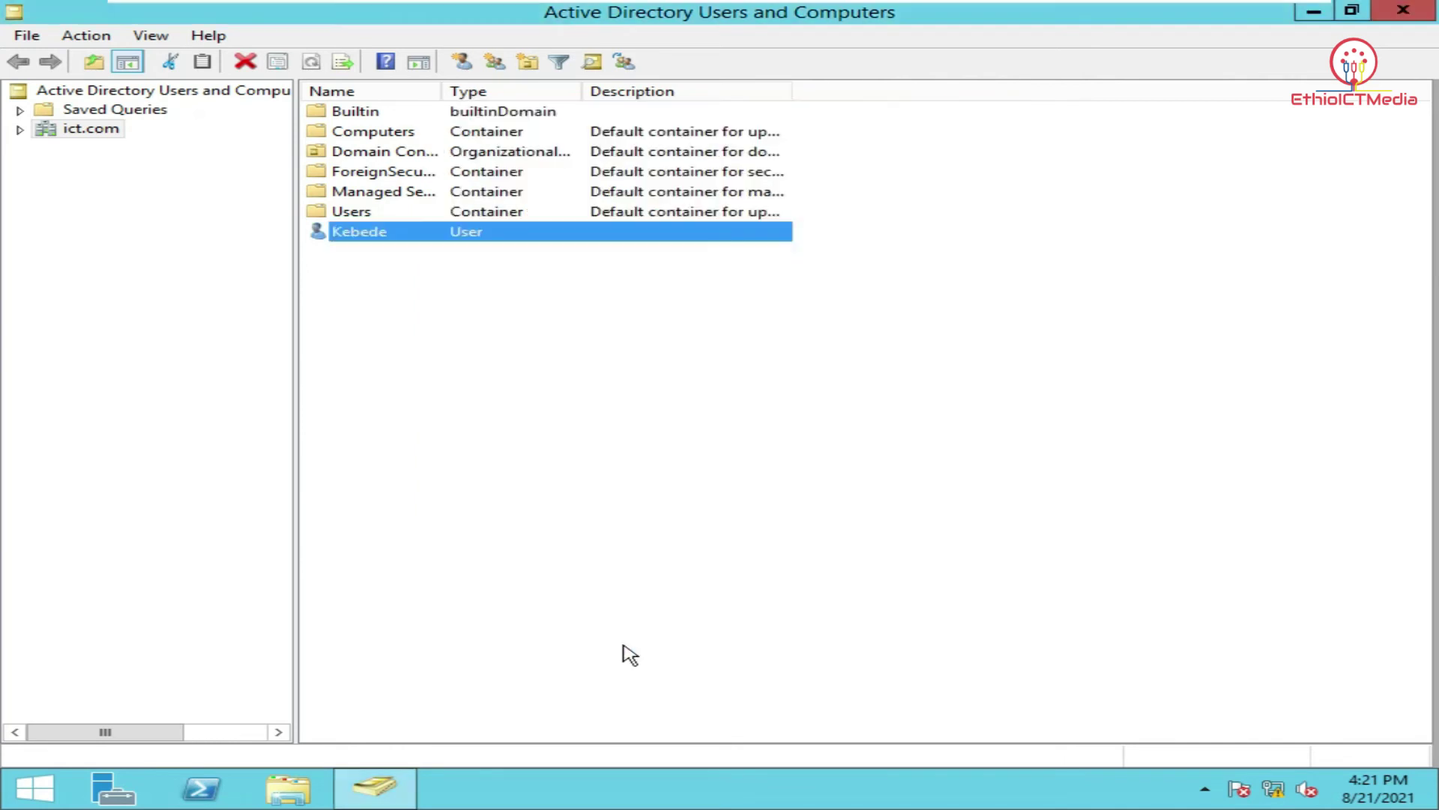
Reopen the user's properties to verify the profile settings, then close the console.
double_click(521, 246)
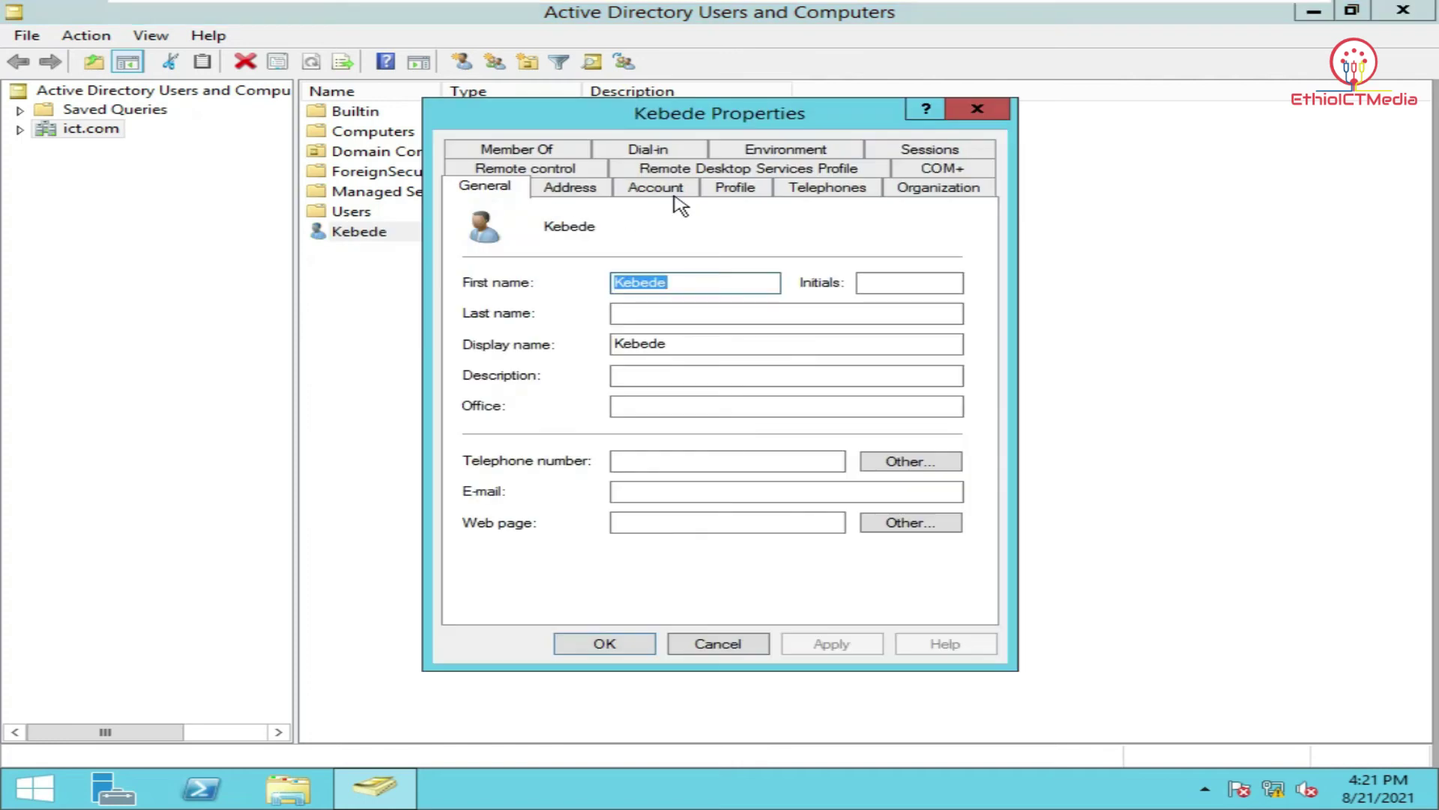
click(722, 195)
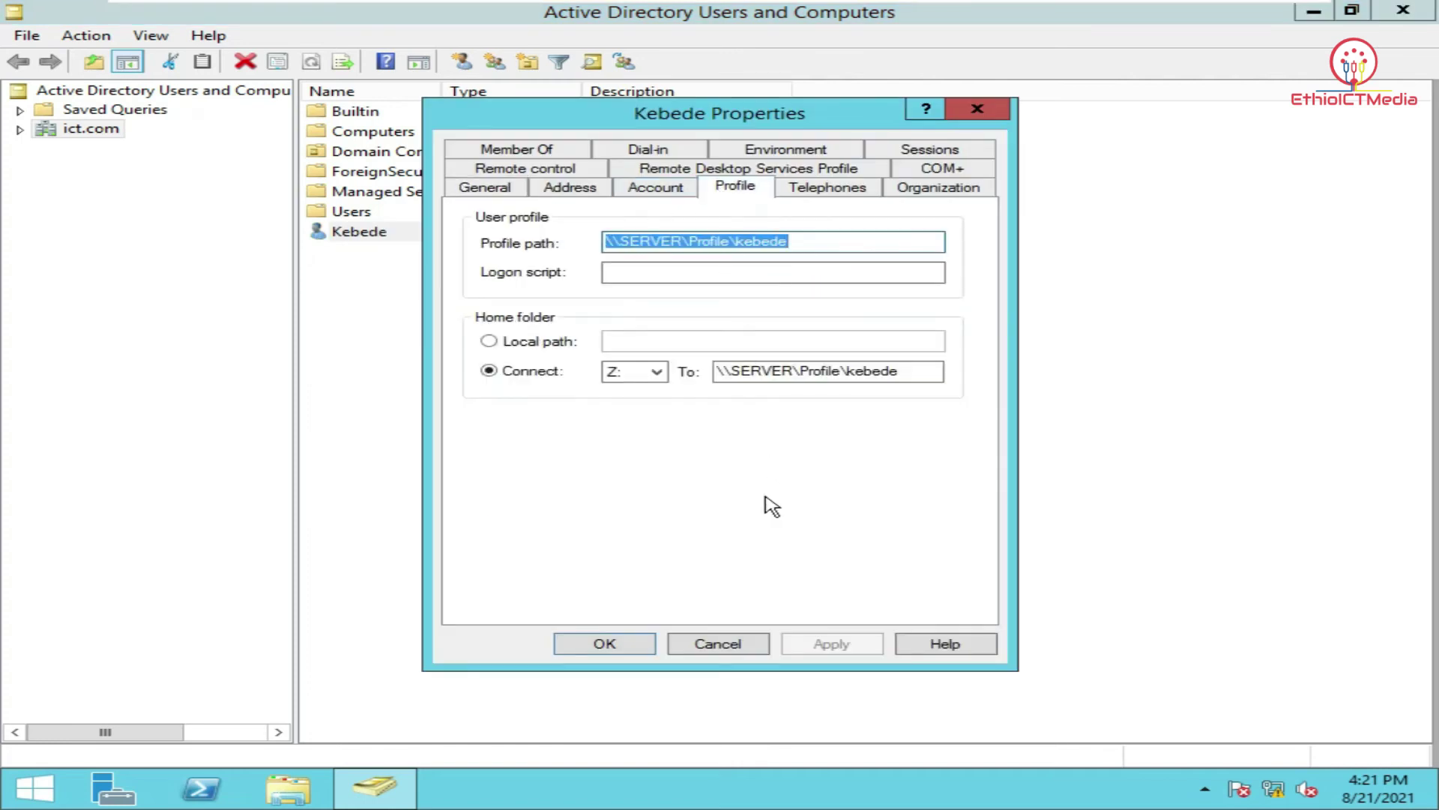
click(631, 645)
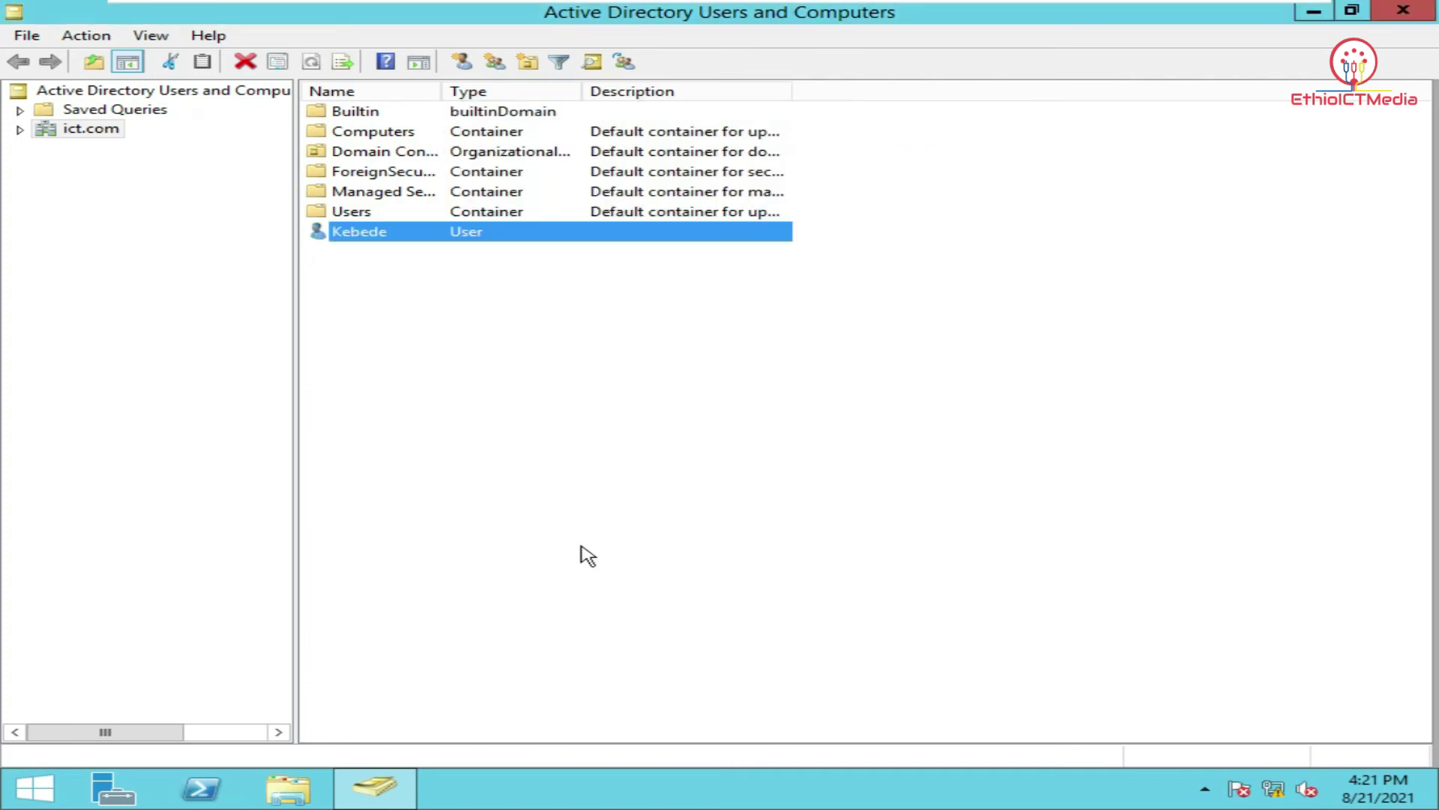
click(458, 373)
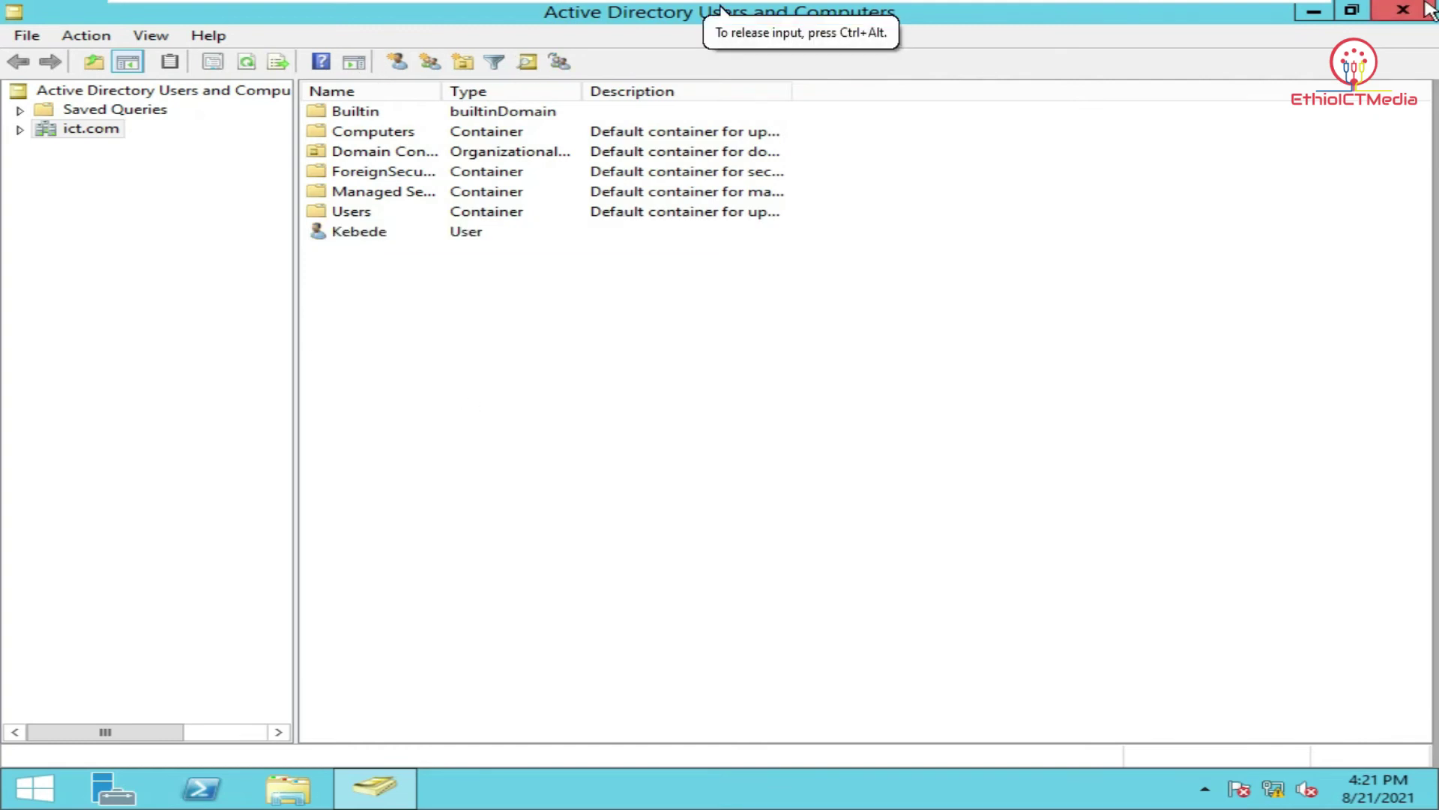
click(1422, 11)
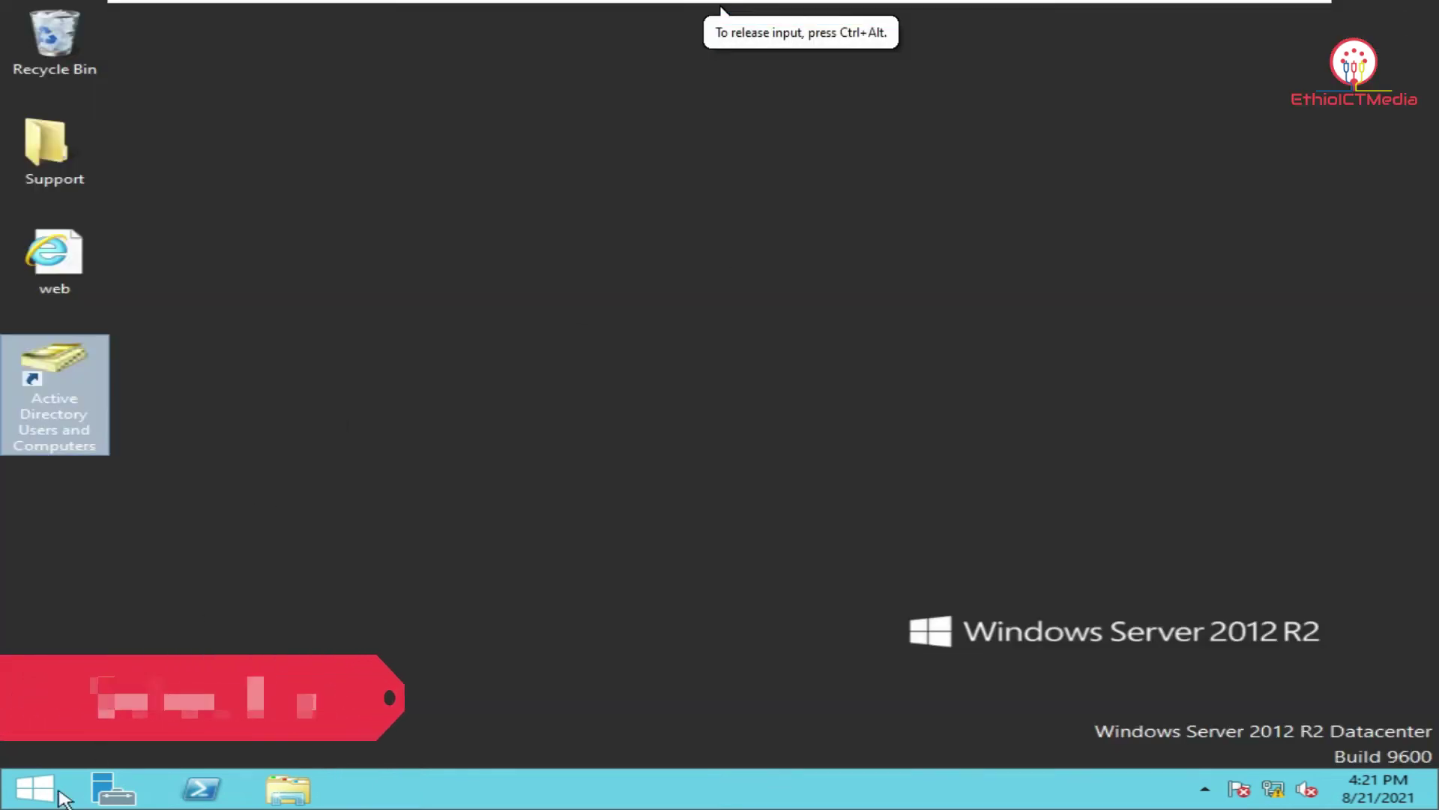
Open the list of this computer's users from Control Panel's User Accounts.
click(34, 788)
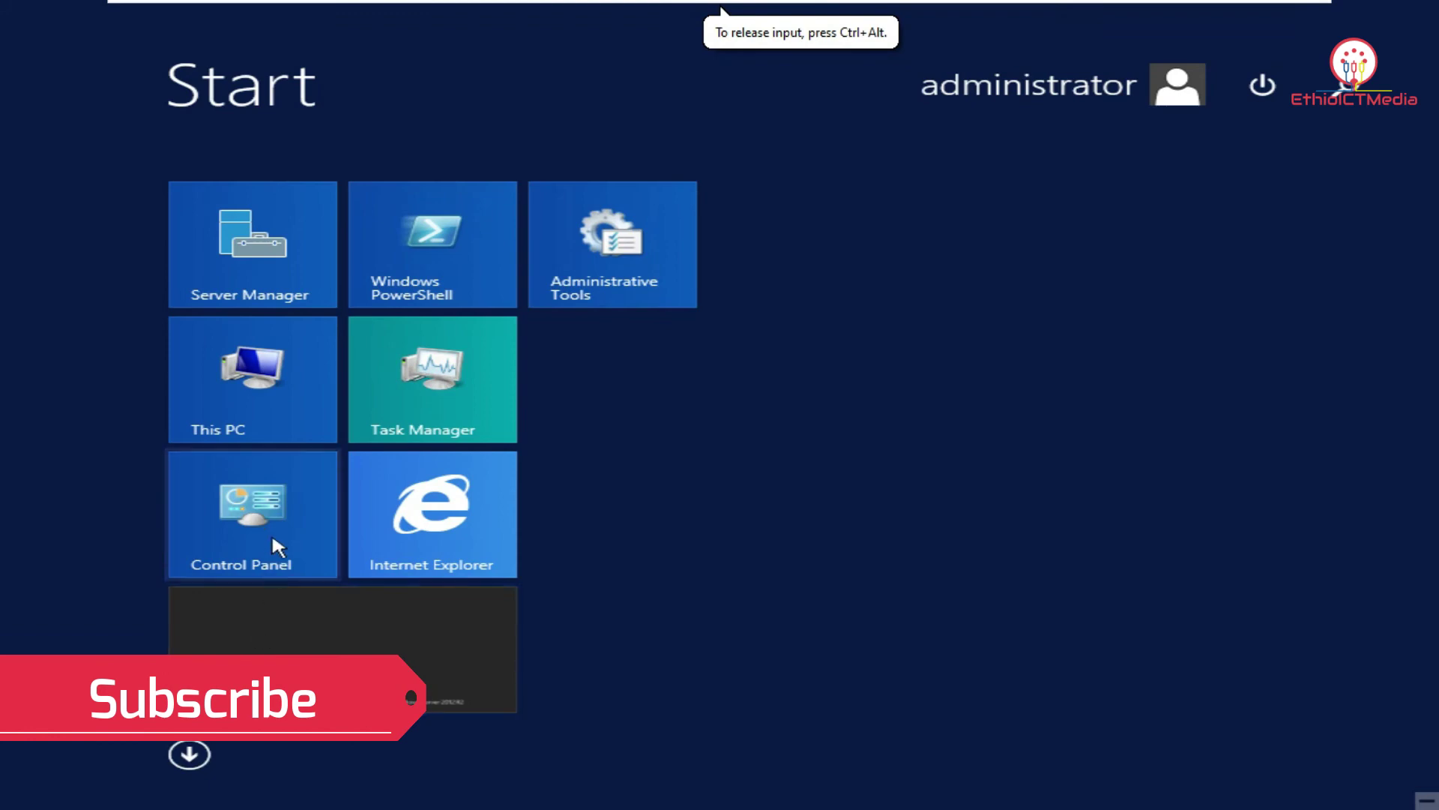
click(271, 533)
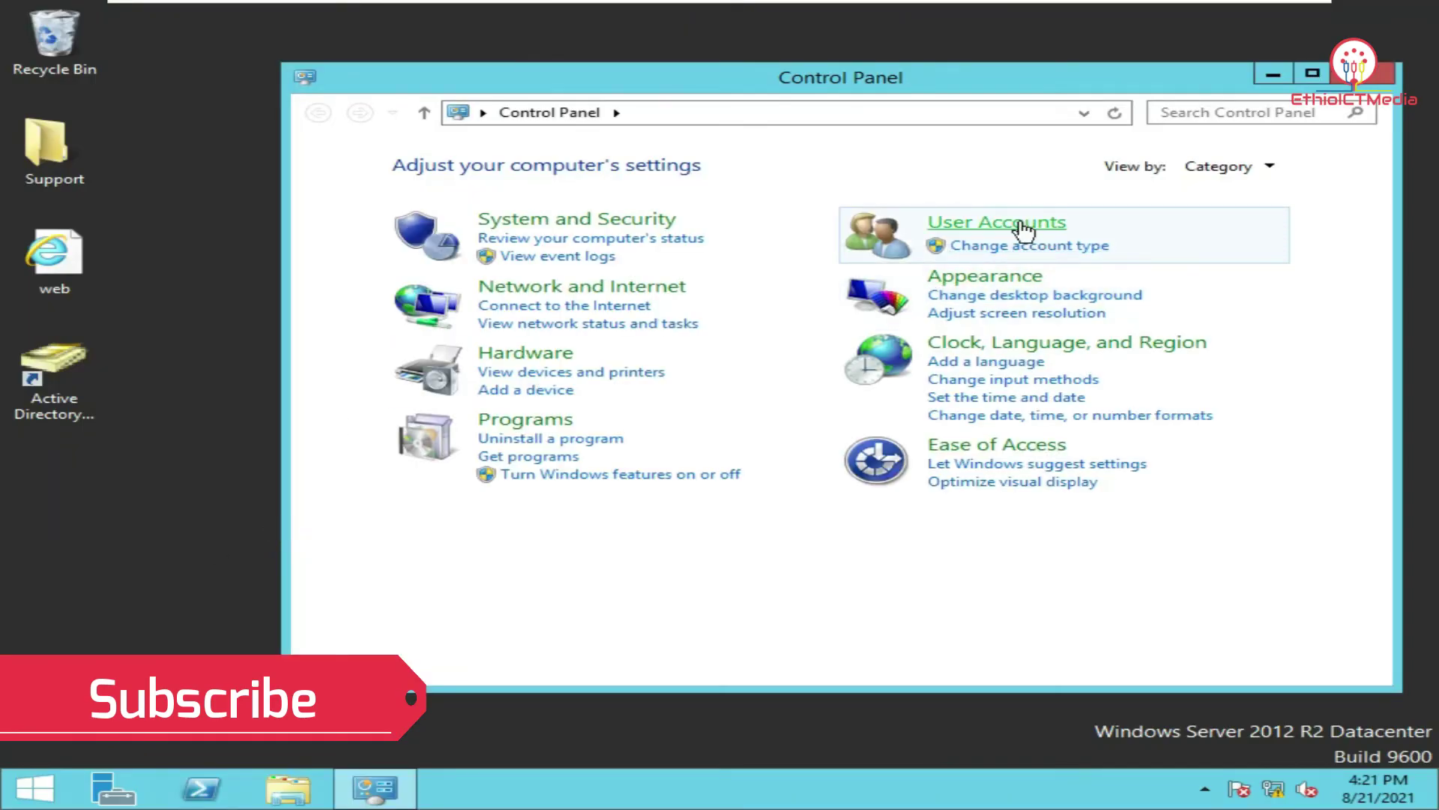
click(1024, 223)
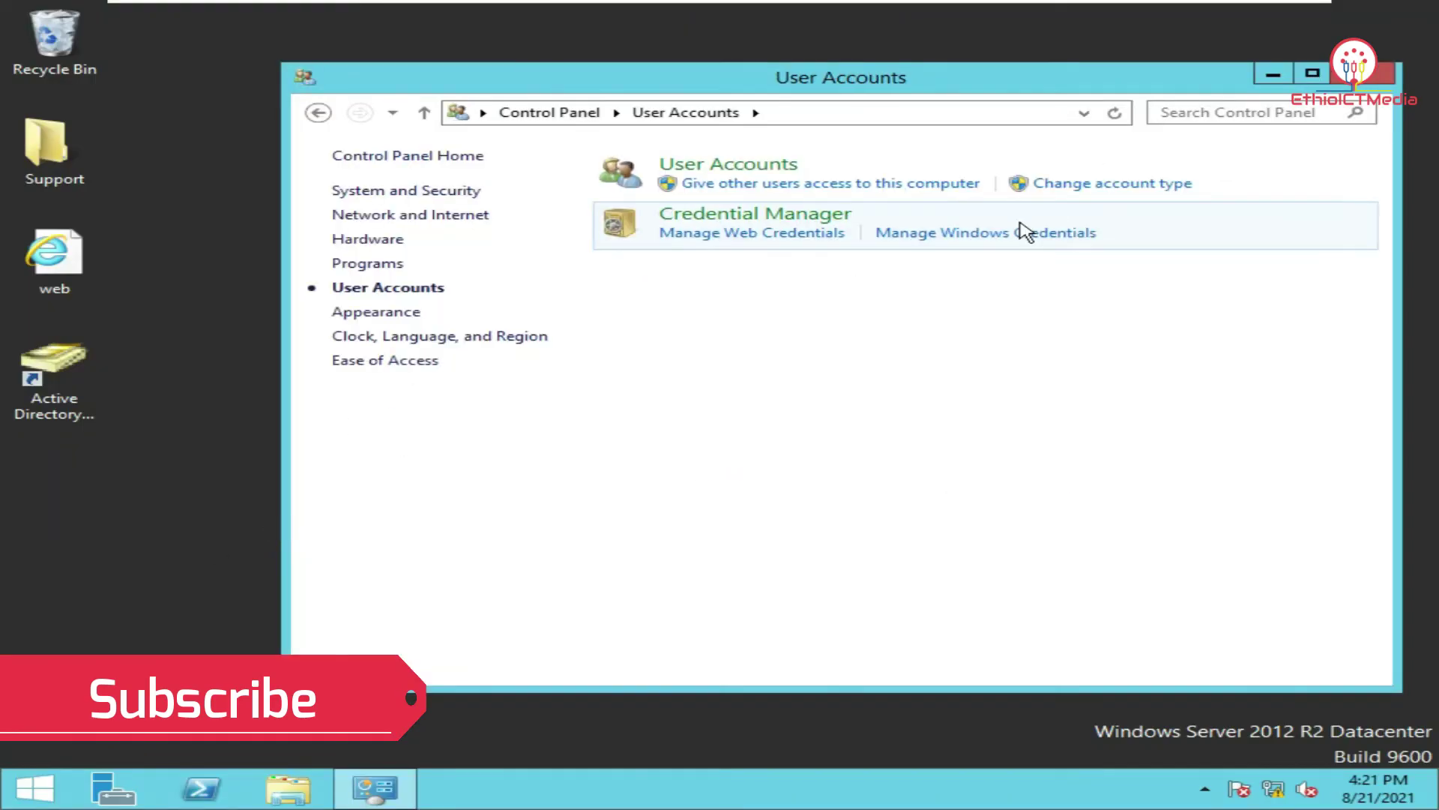
click(757, 166)
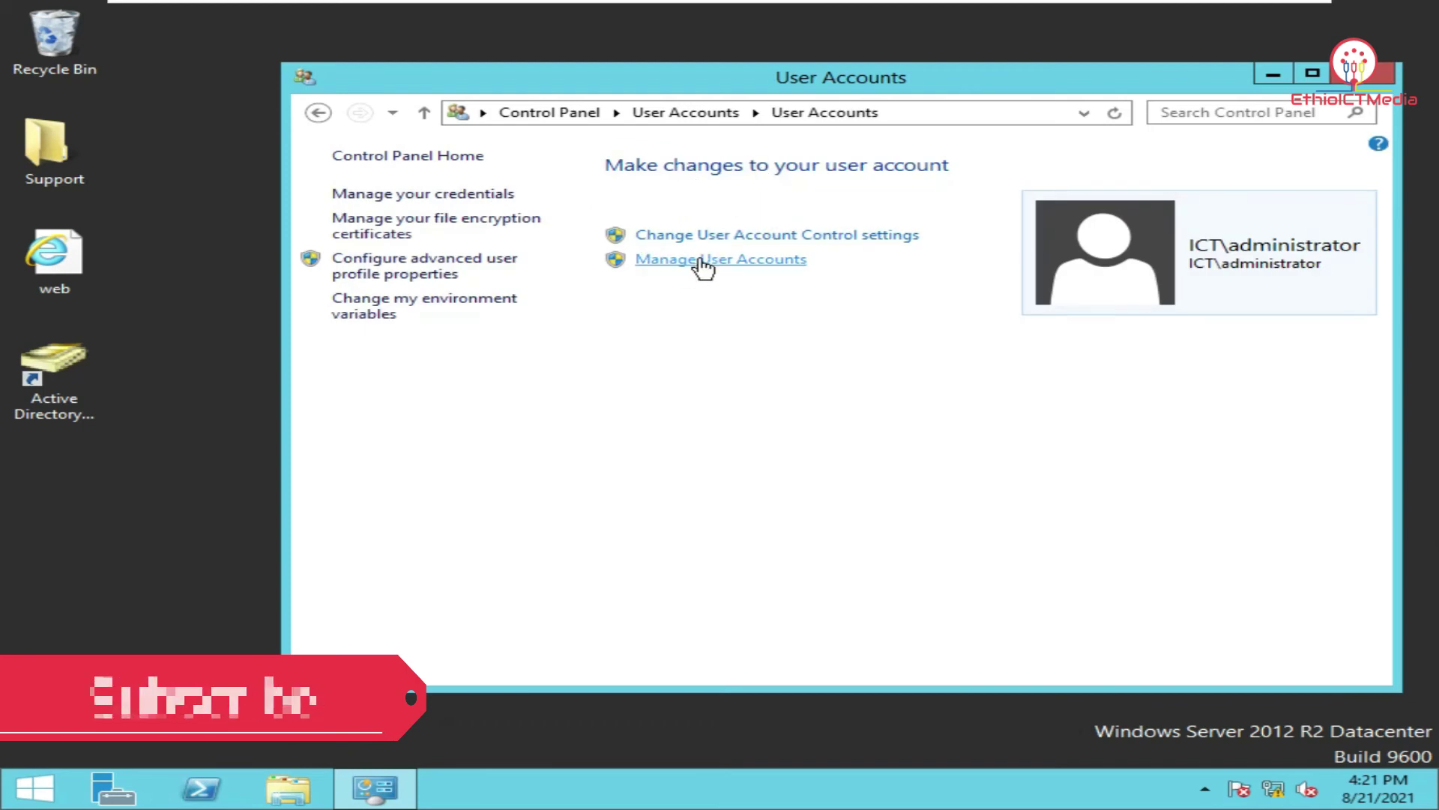
click(703, 262)
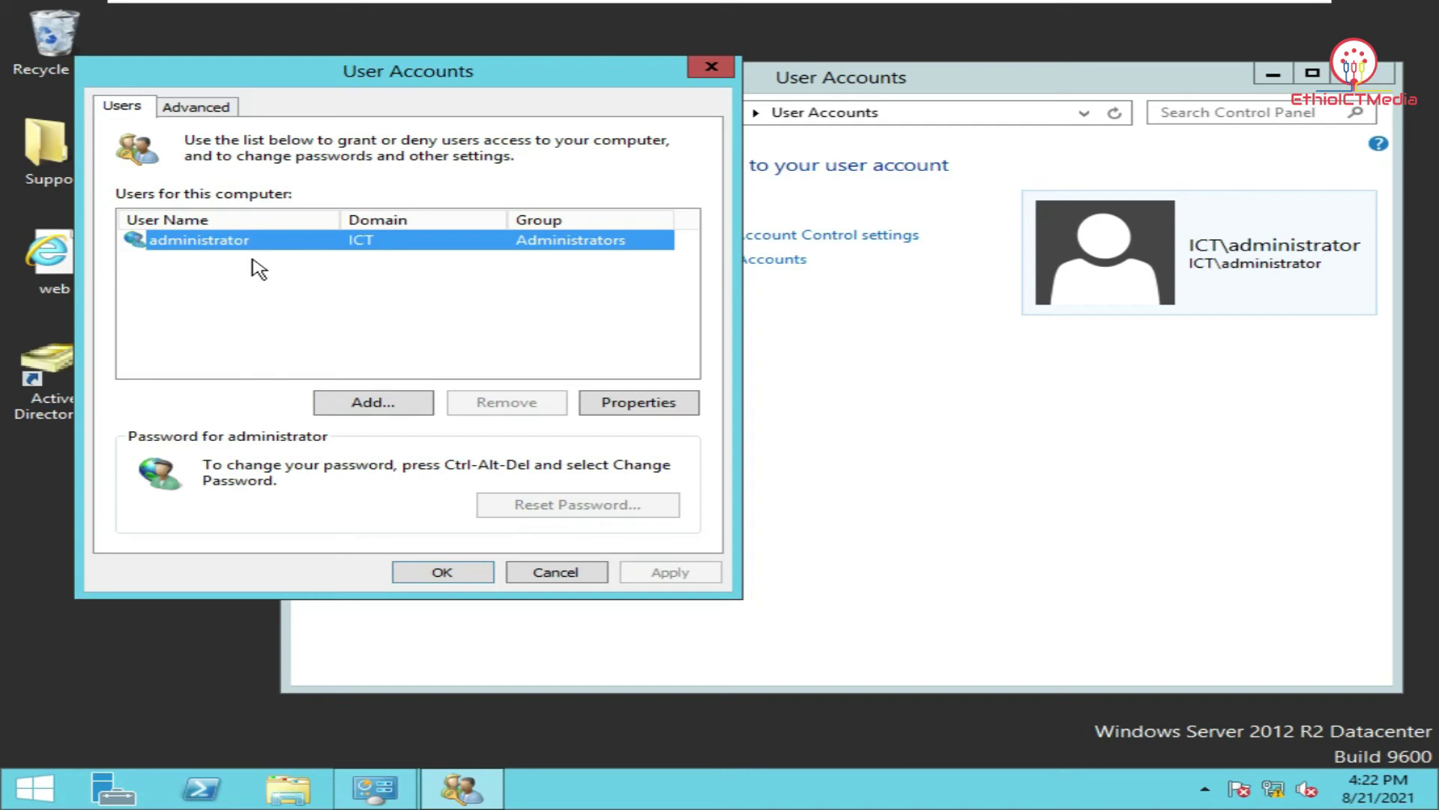
Add the ict.com domain user with Administrator access and close the account windows.
click(405, 411)
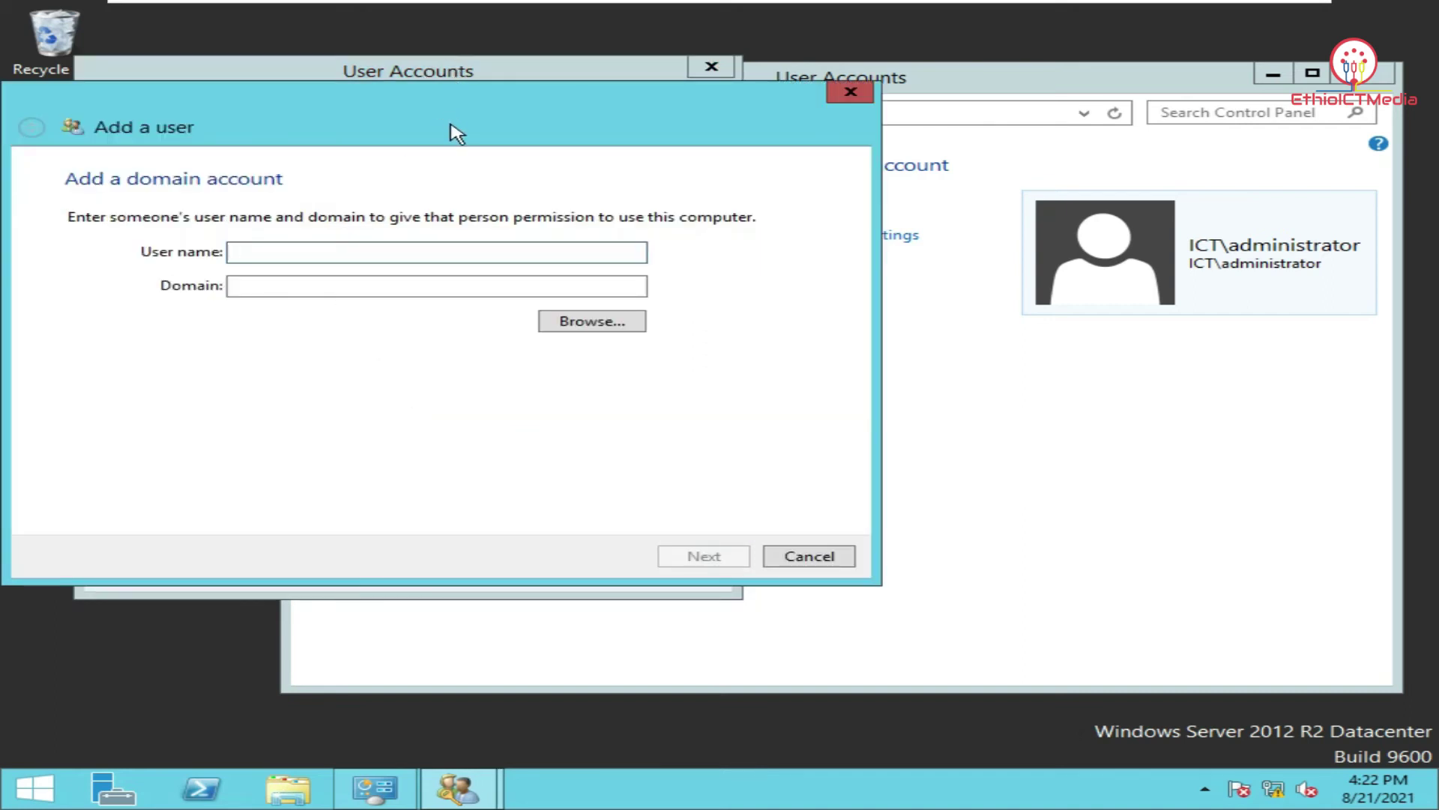
text(kebede)
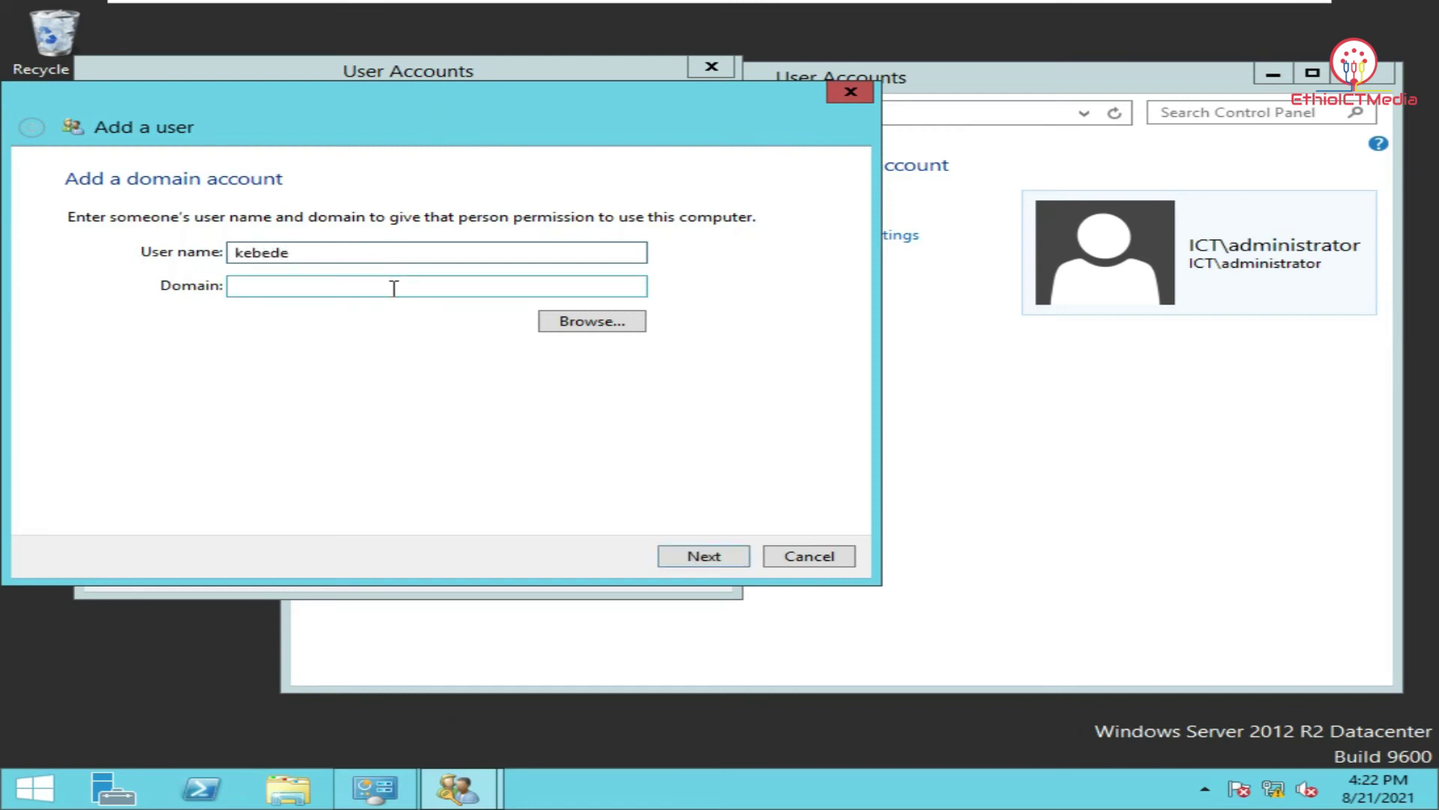
click(394, 287)
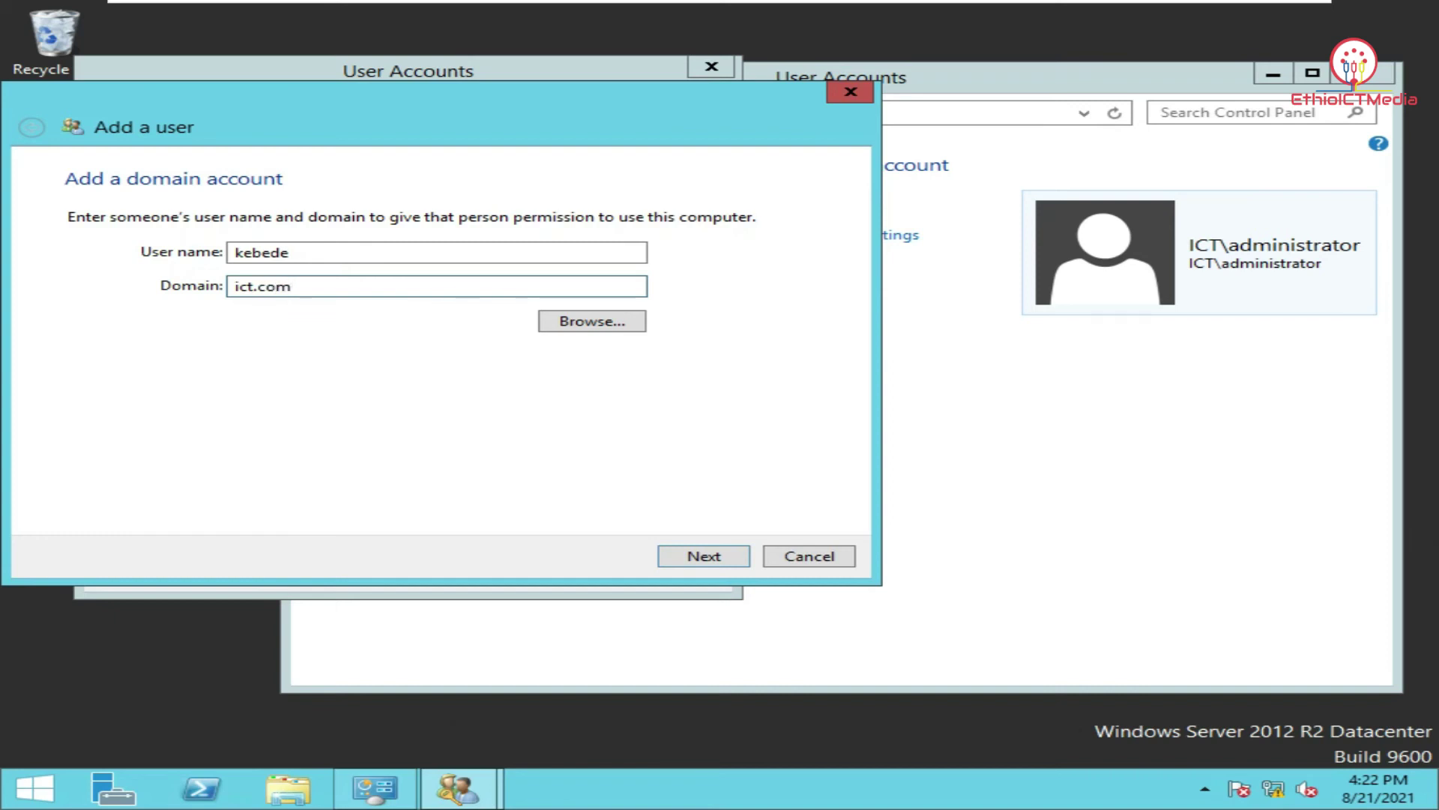
click(684, 559)
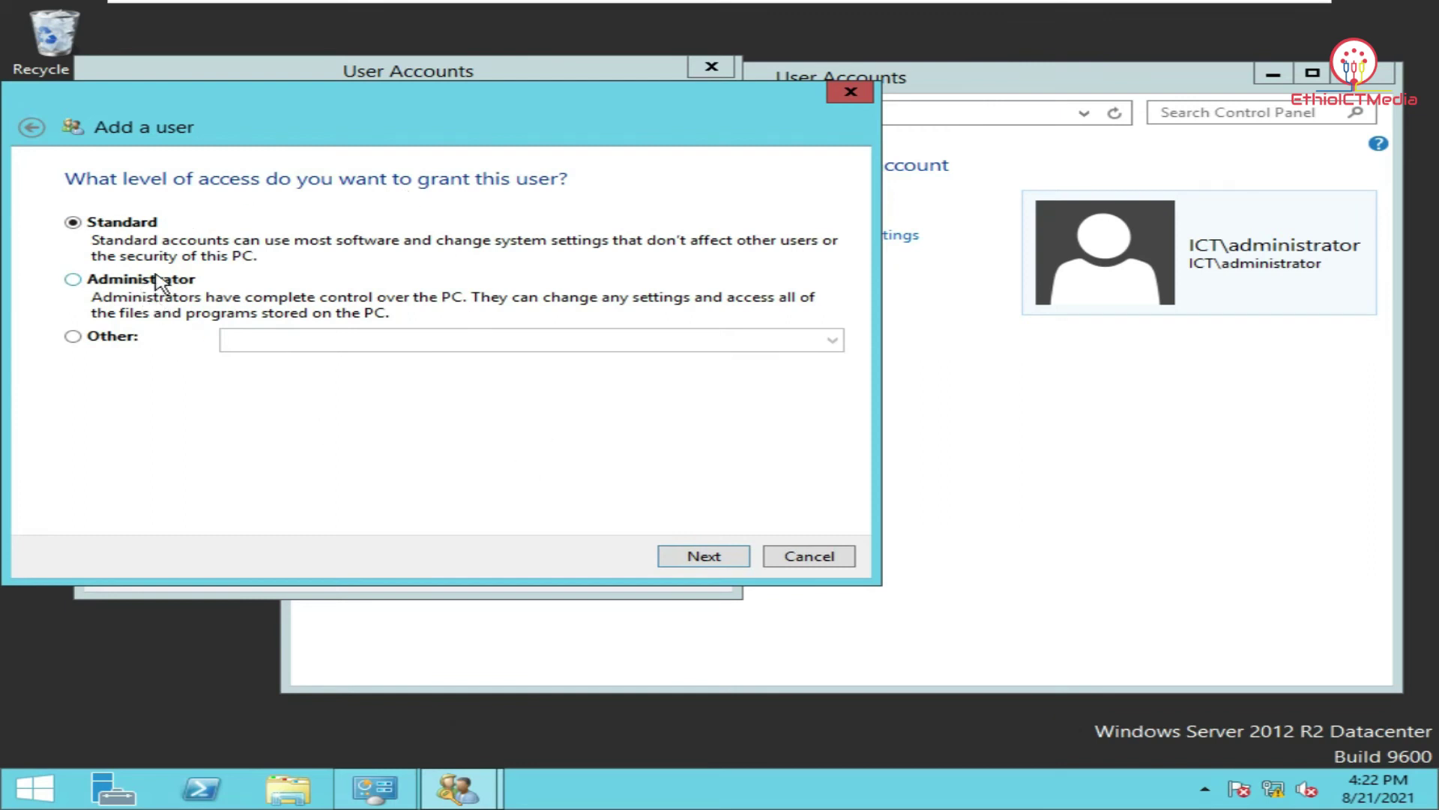
click(155, 285)
click(694, 557)
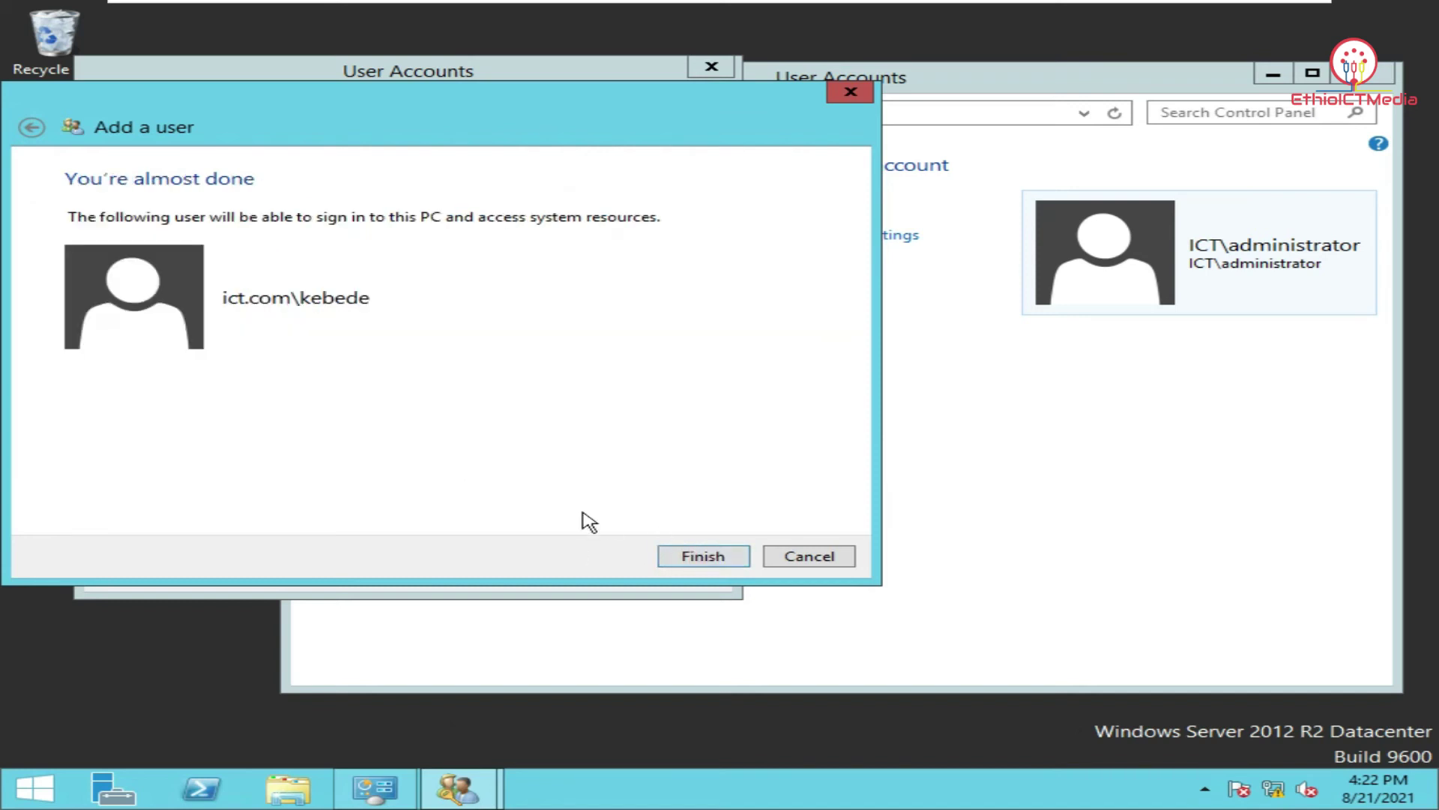
click(704, 556)
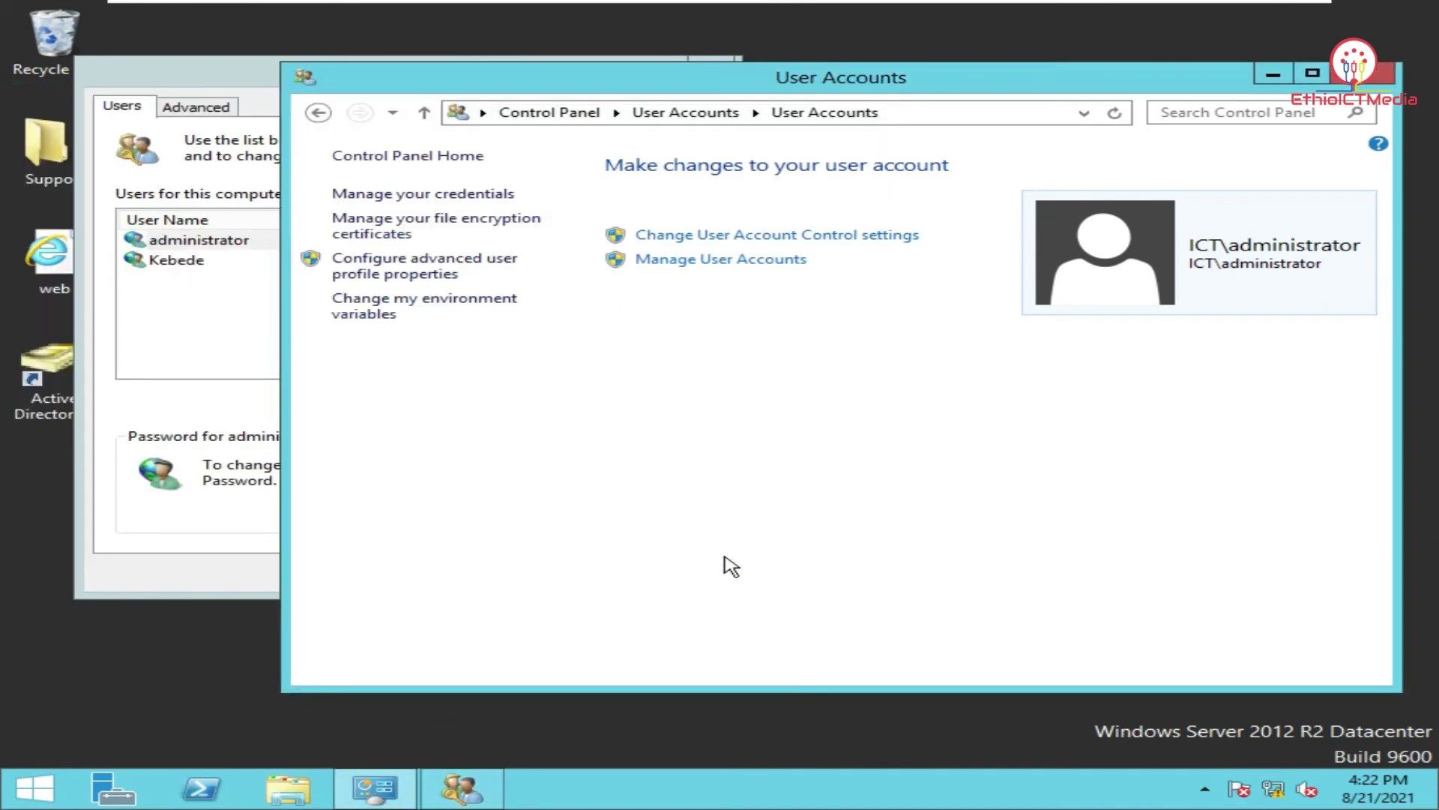
click(193, 314)
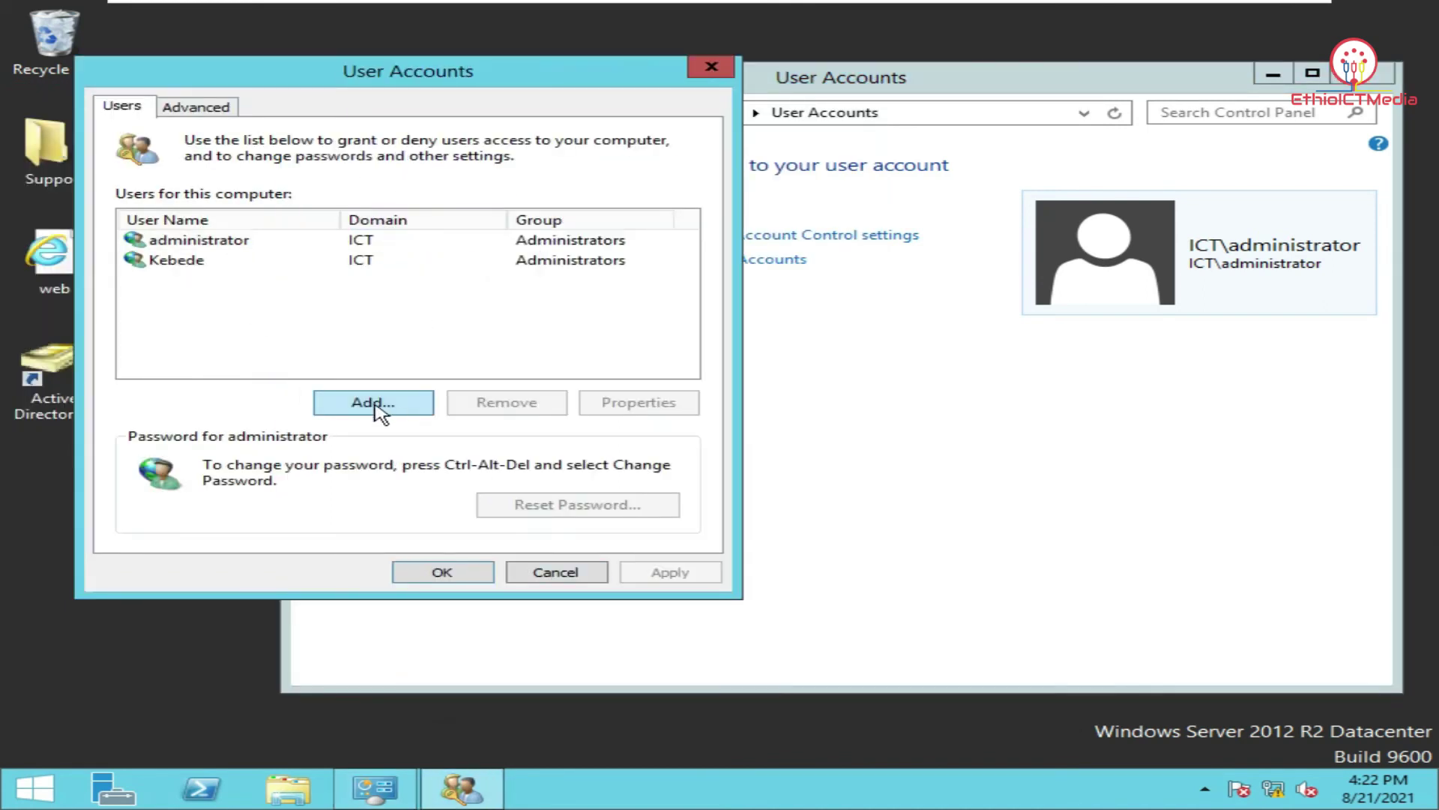
click(442, 572)
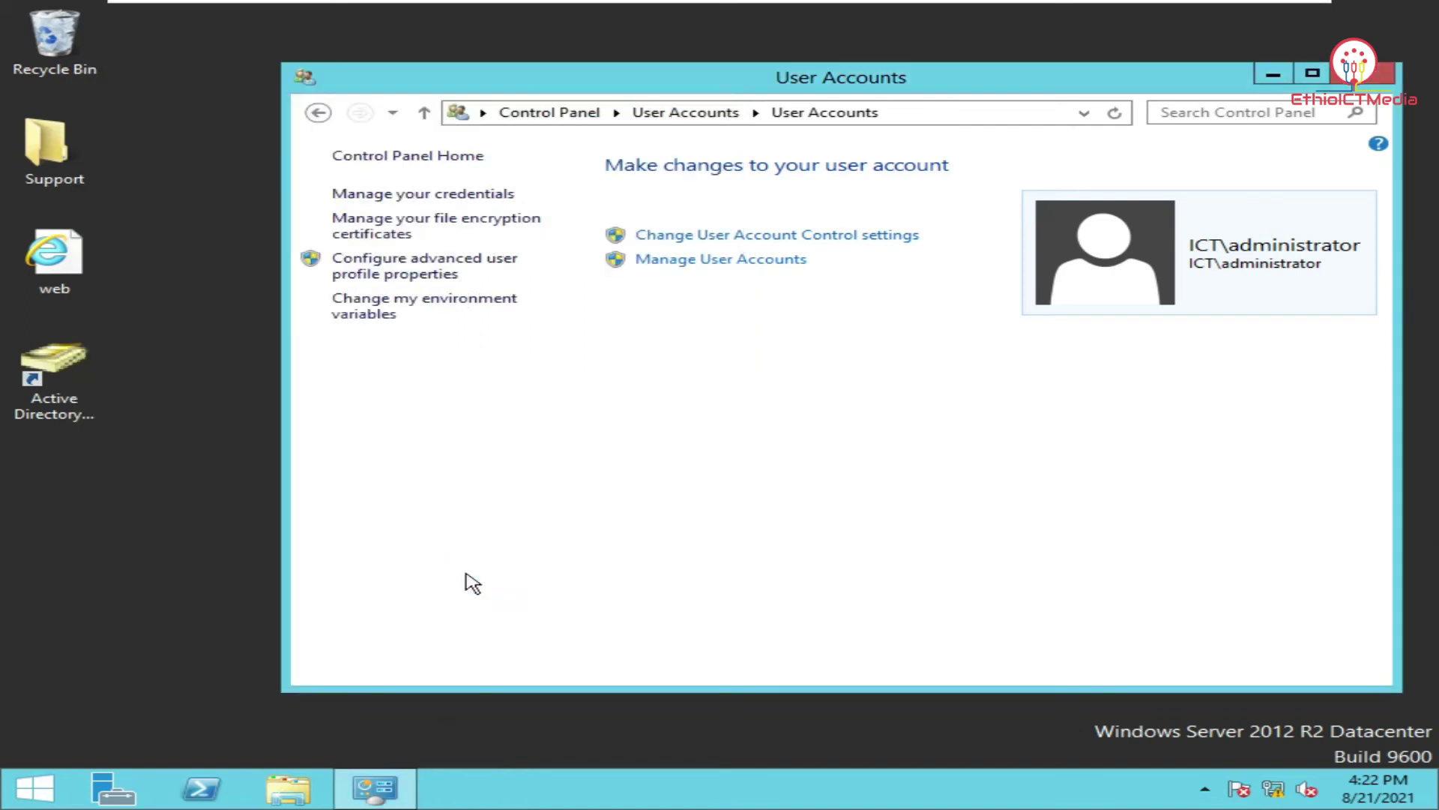
click(1380, 73)
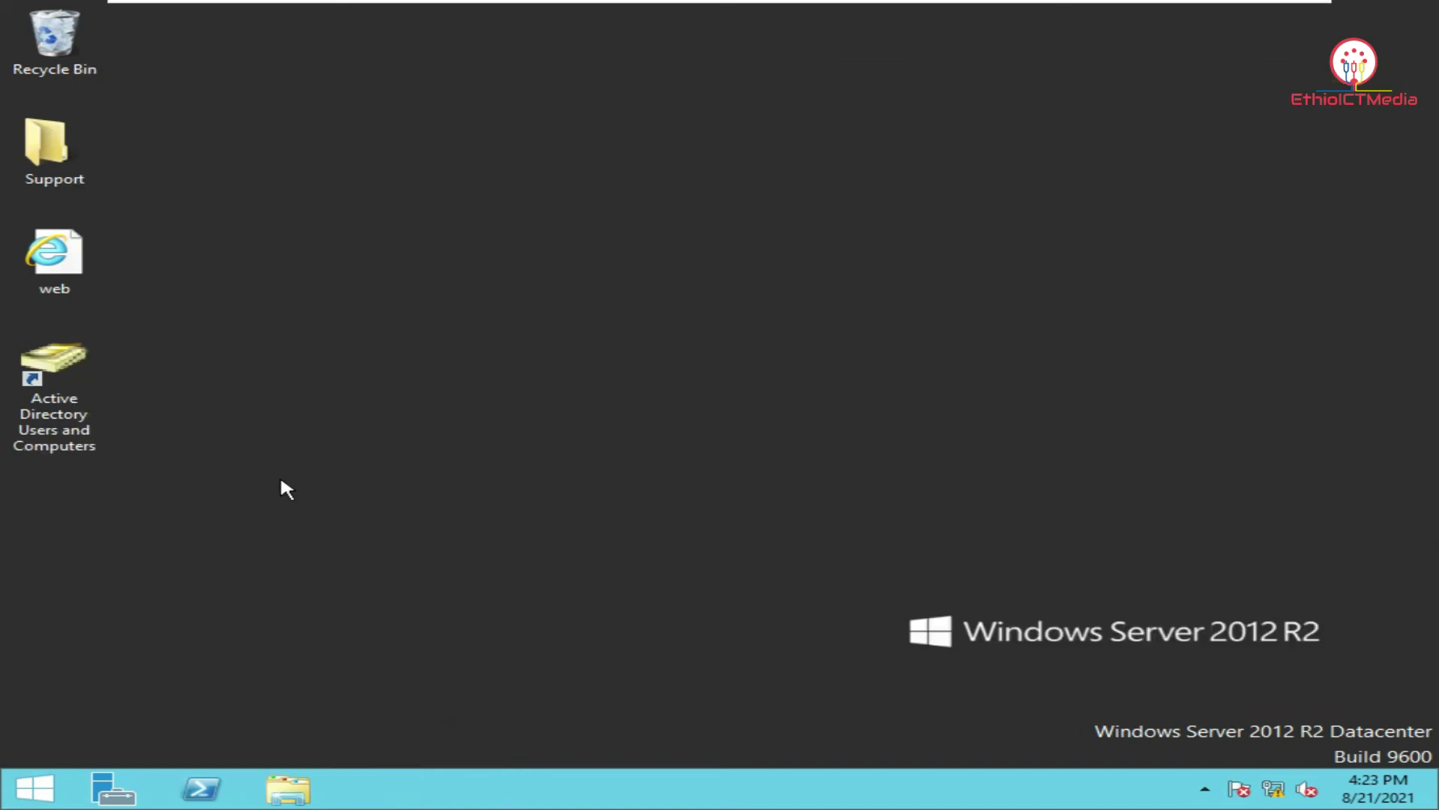
Lock the administrator session and switch to signing in as another user.
click(30, 787)
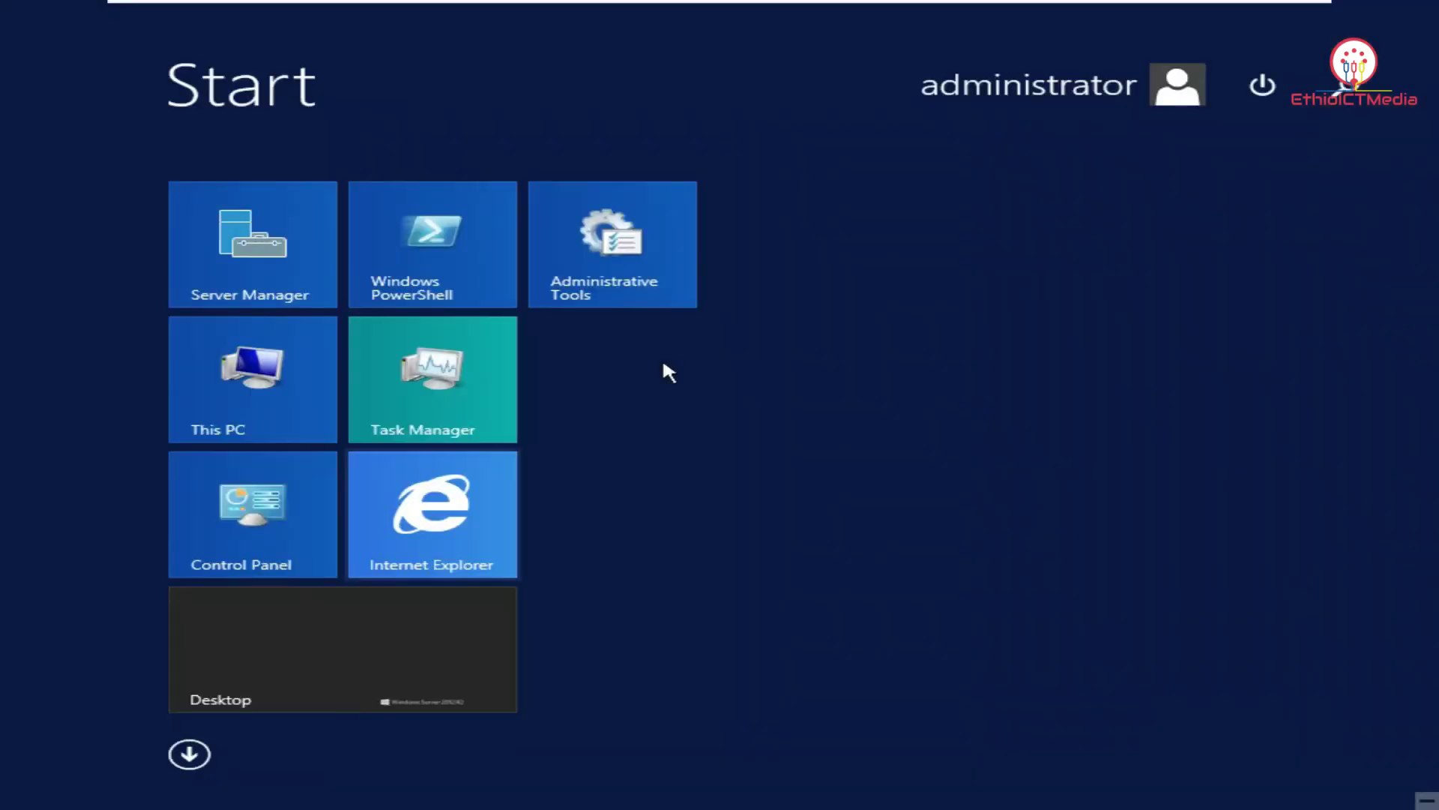
click(1038, 101)
click(1012, 145)
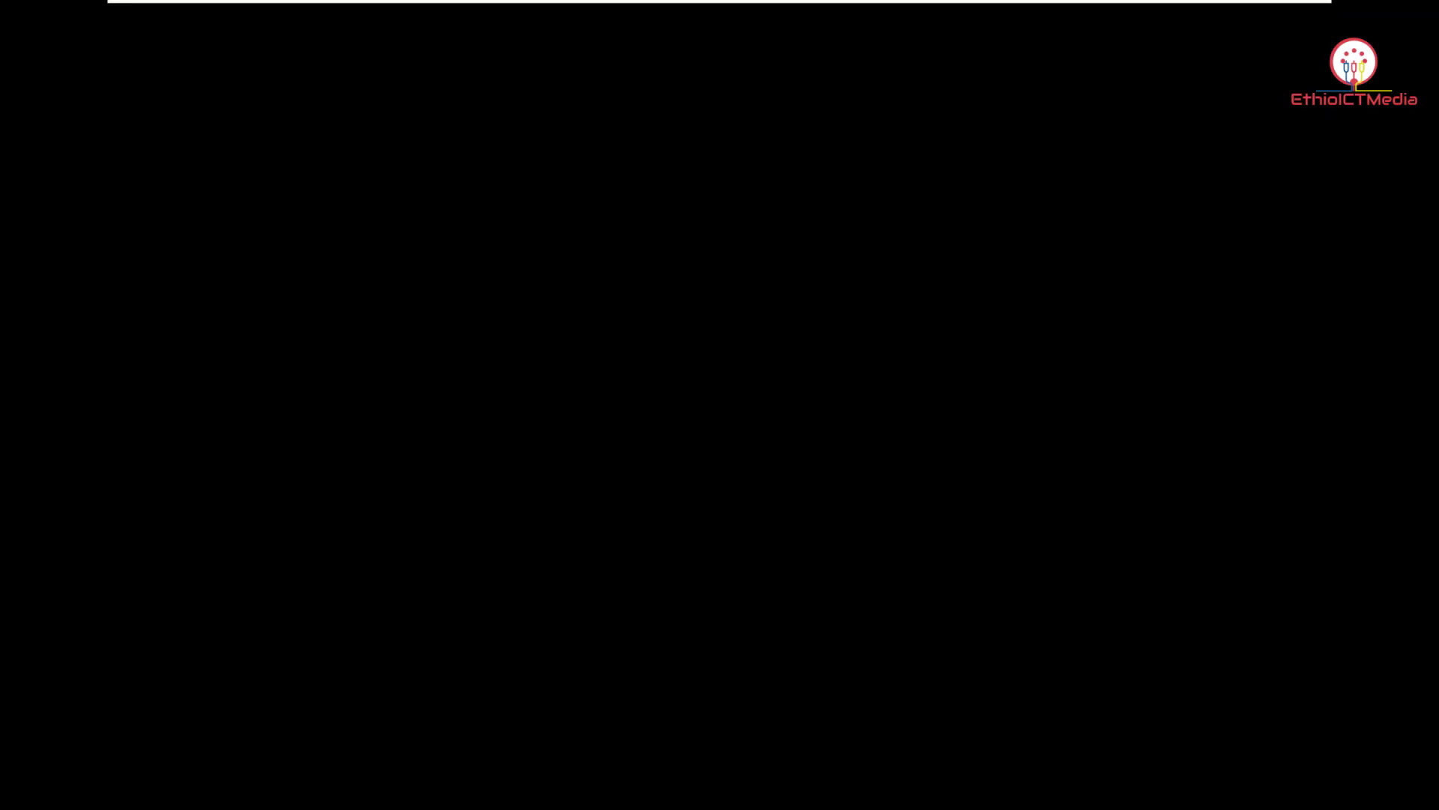
click(513, 159)
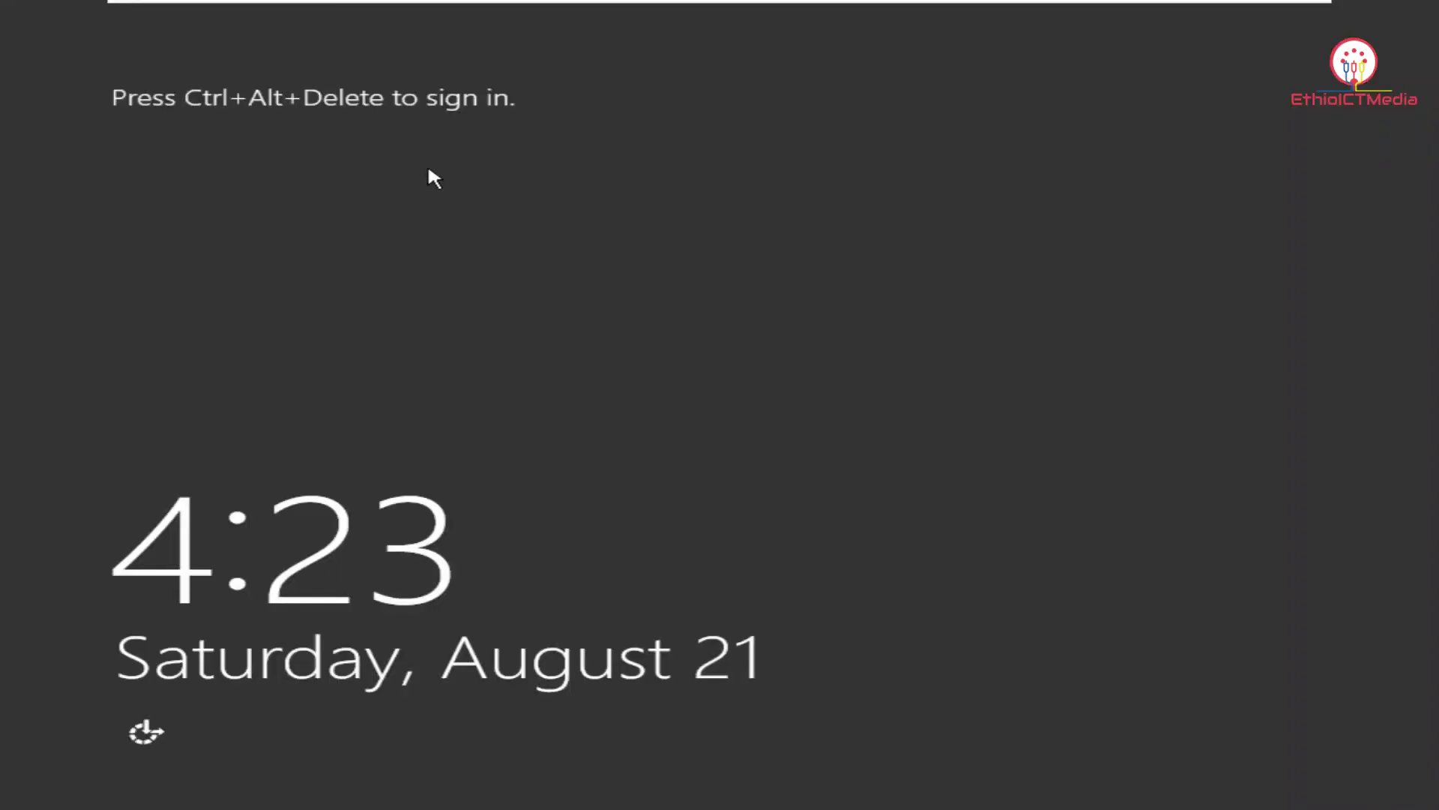
Sign in as the new domain user through Other user, correcting a mistyped password.
mouse_move(418, 15)
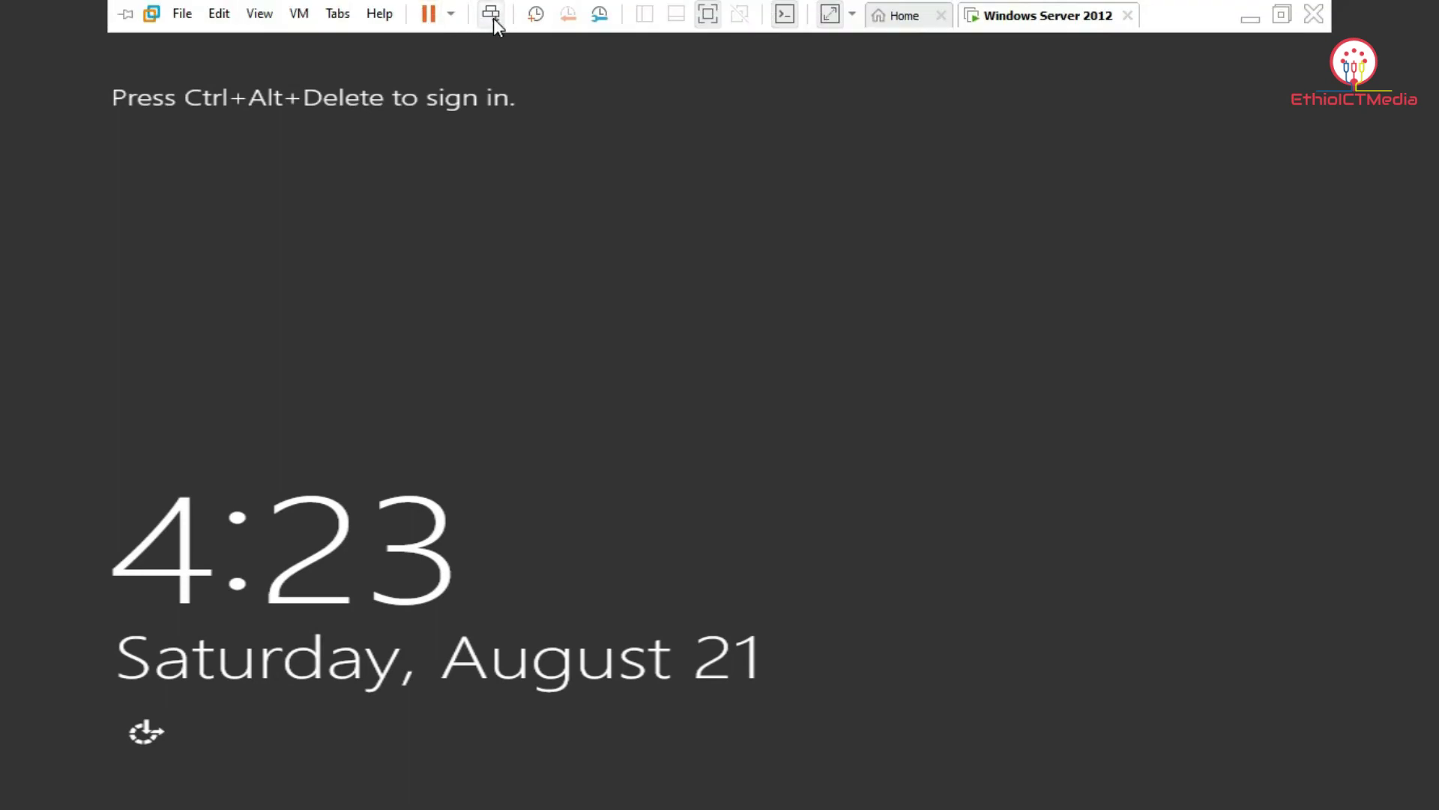
click(491, 15)
click(877, 347)
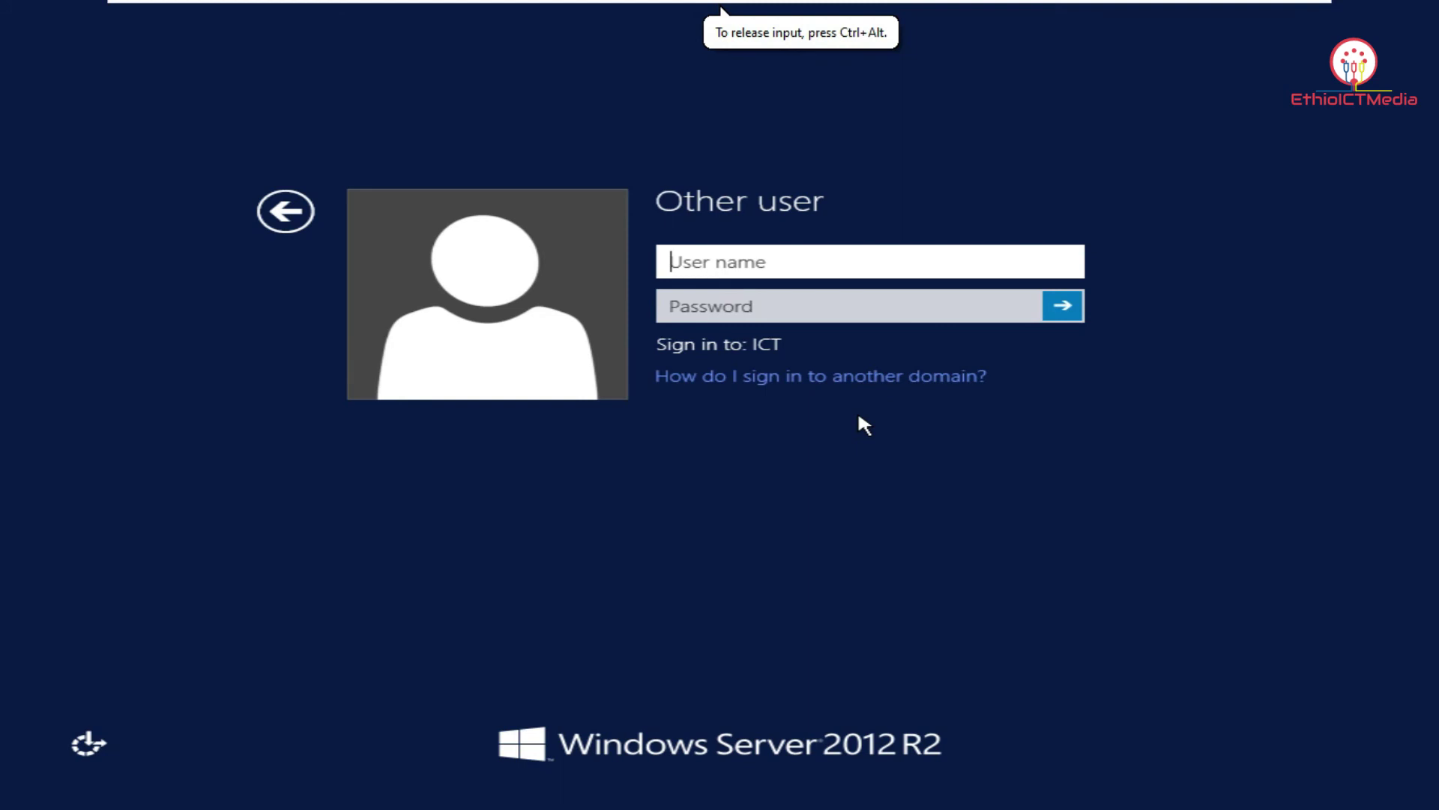
text(Kebede)
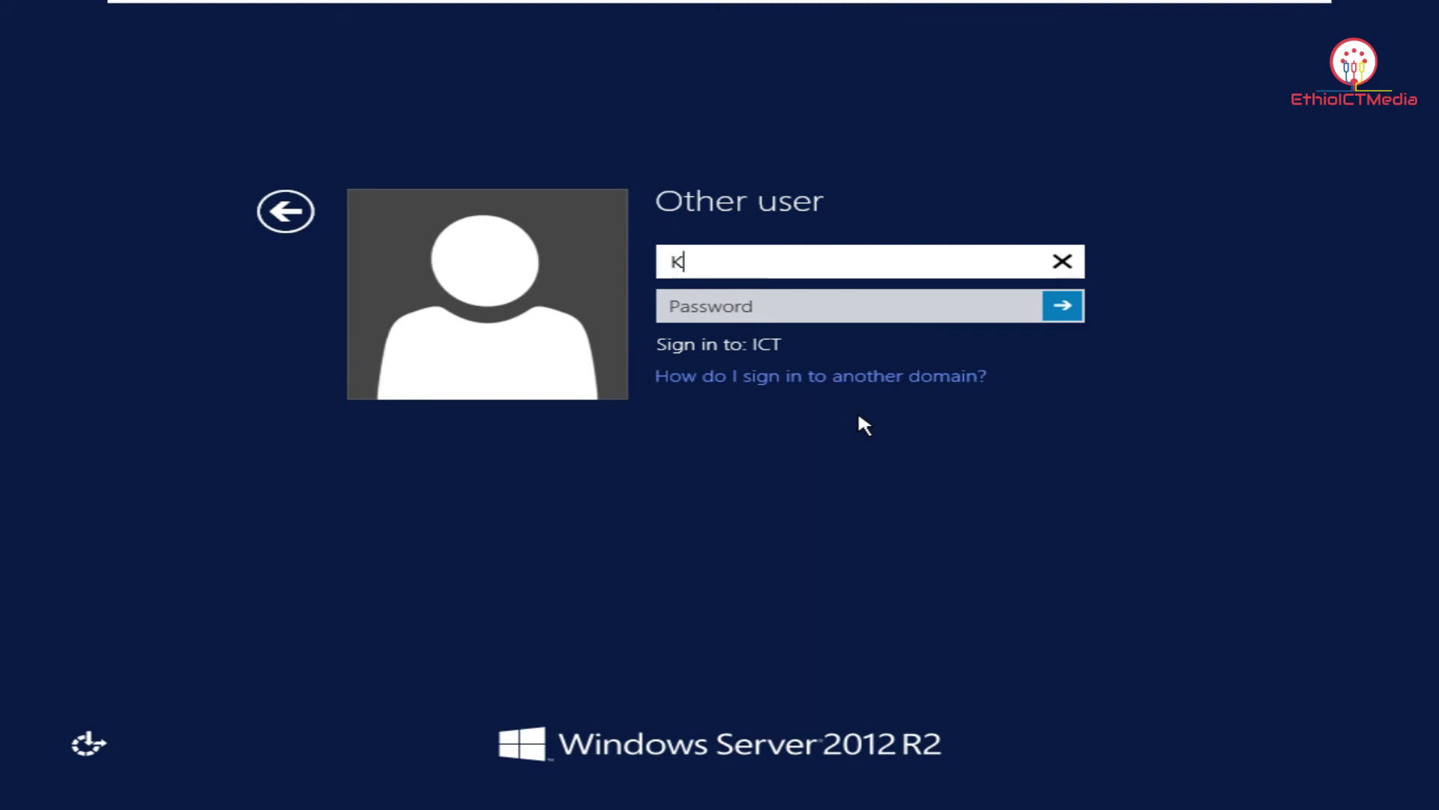
key(Tab)
text(****)
key(BackSpace)
key(BackSpace)
key(BackSpace)
key(BackSpace)
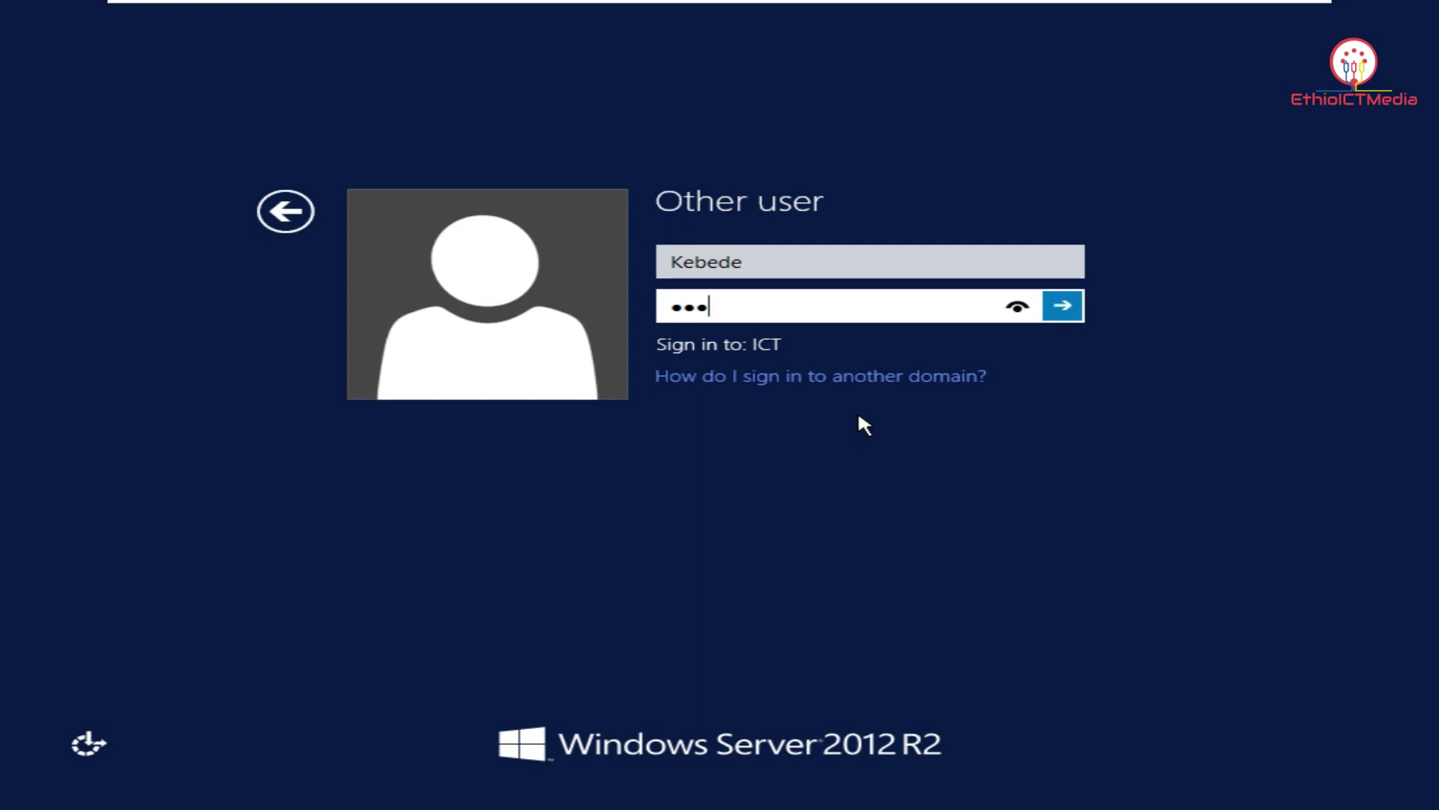
text(**********)
key(Return)
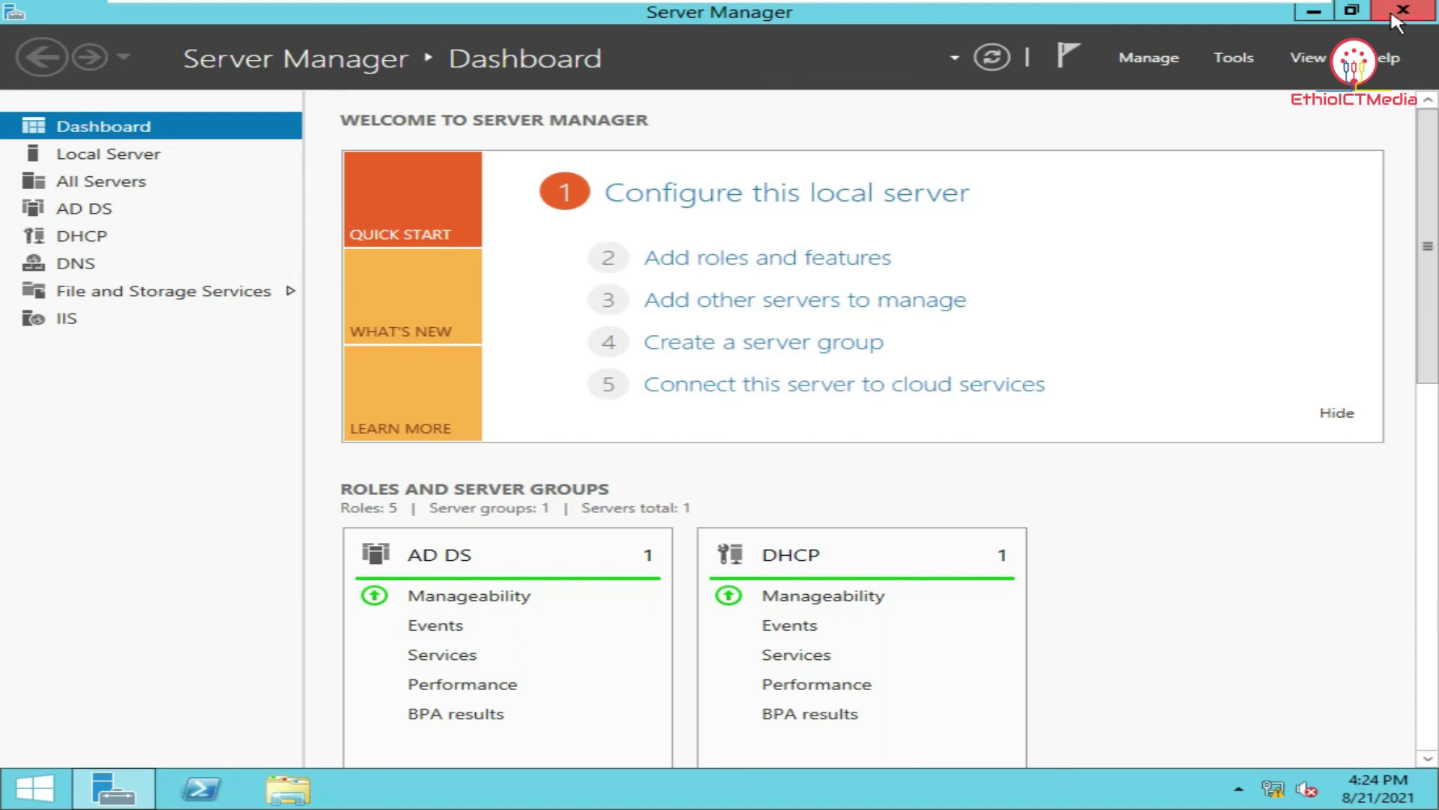
Close Server Manager, browse \\server in File Explorer, and confirm the Profile share is empty.
click(1396, 22)
click(307, 793)
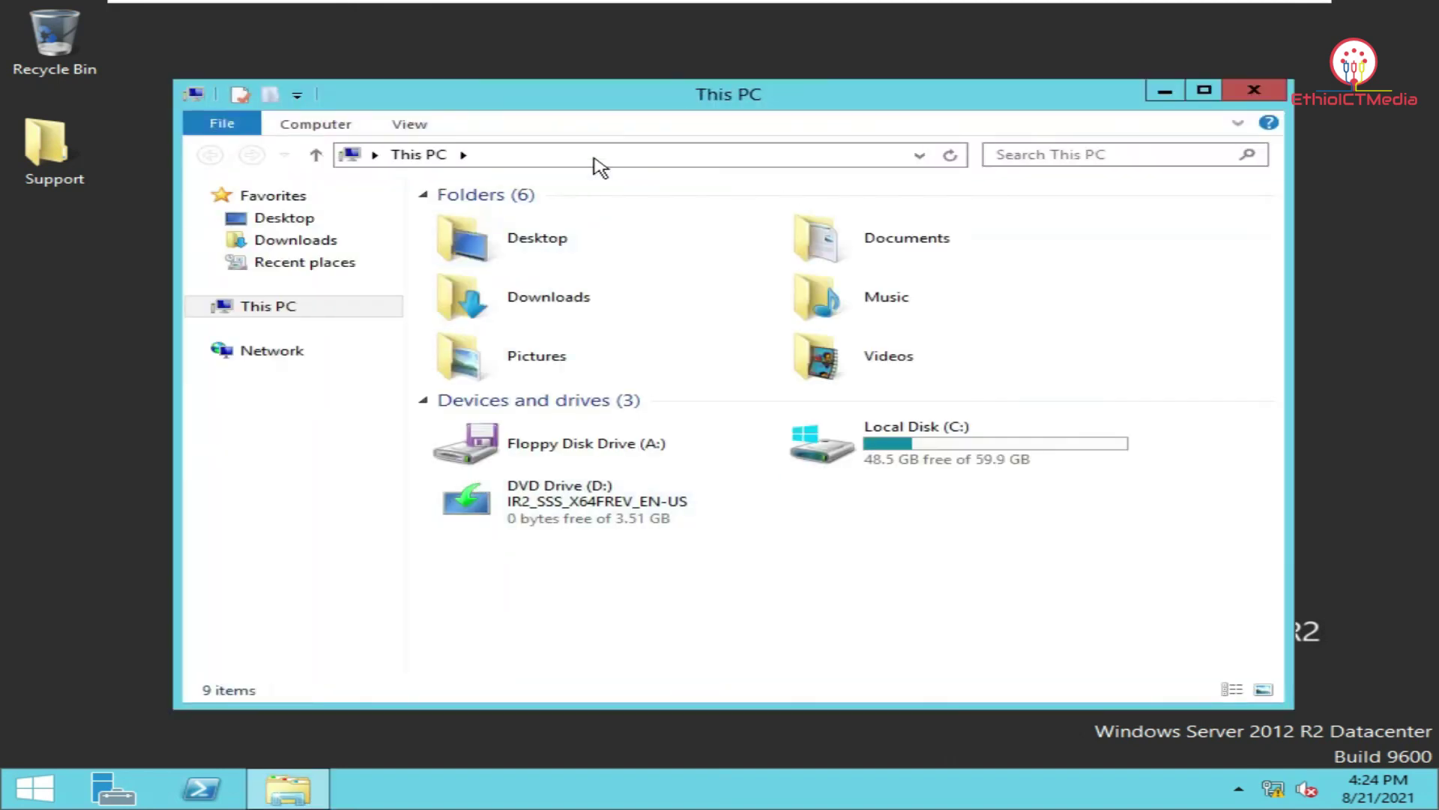
click(596, 157)
text(\\)
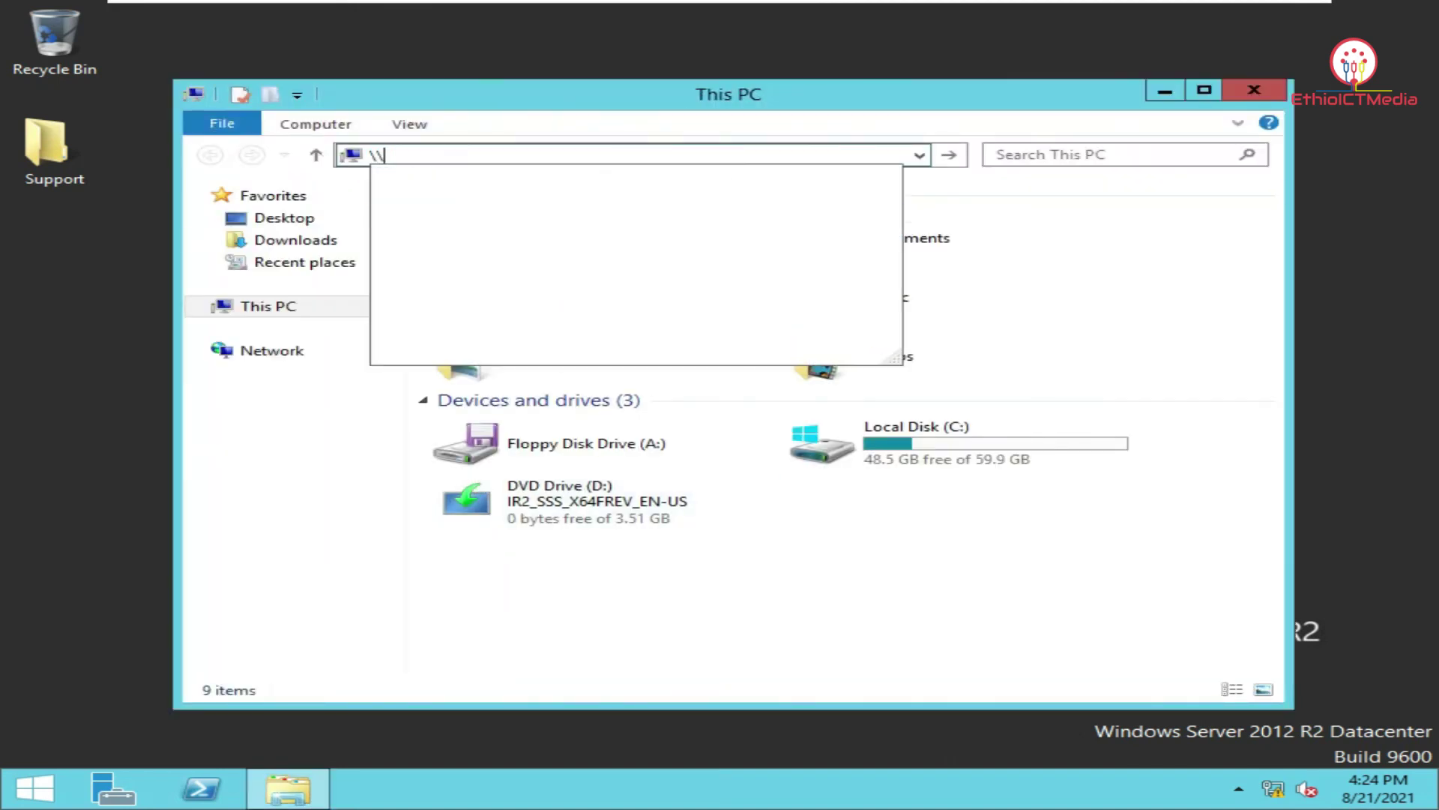
text(server)
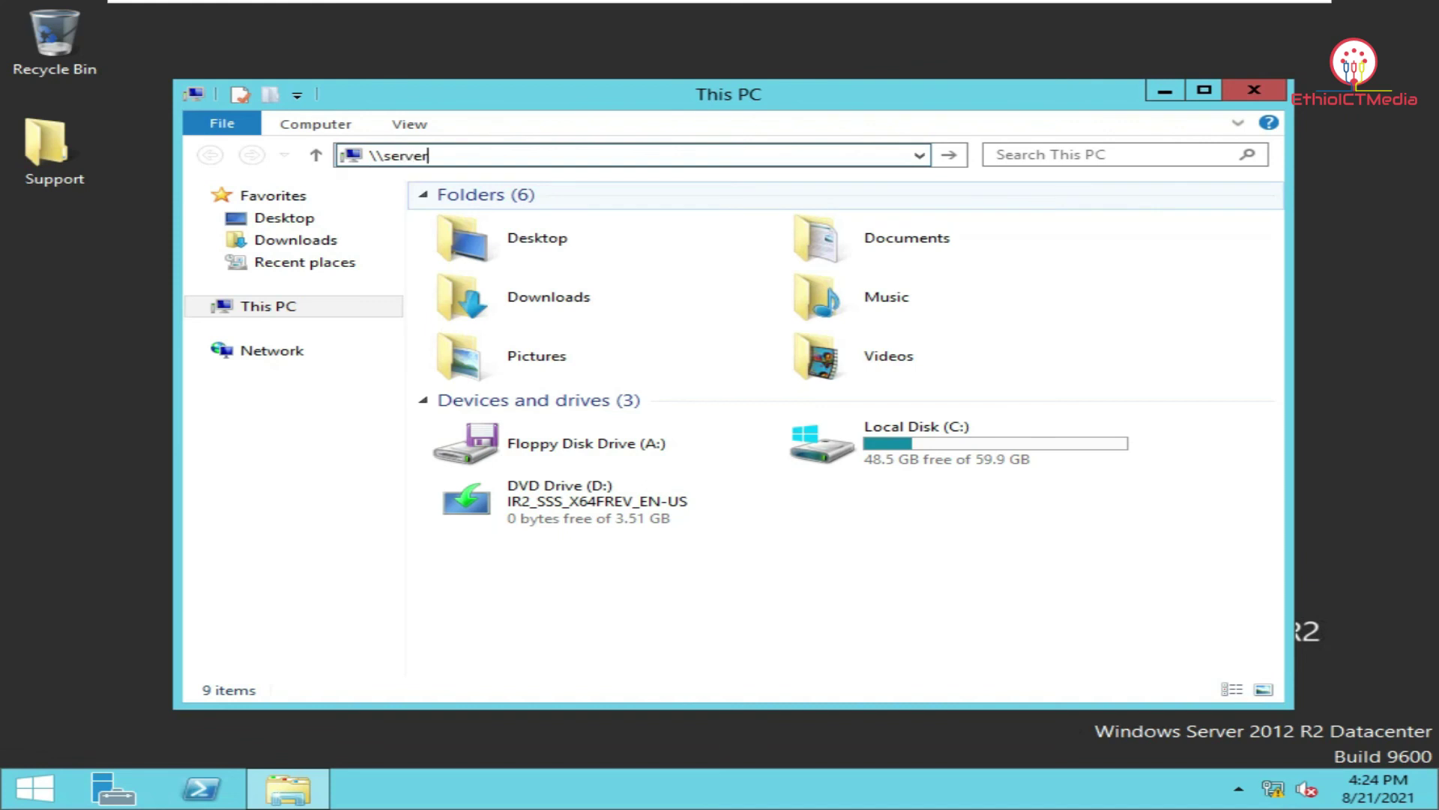
key(Return)
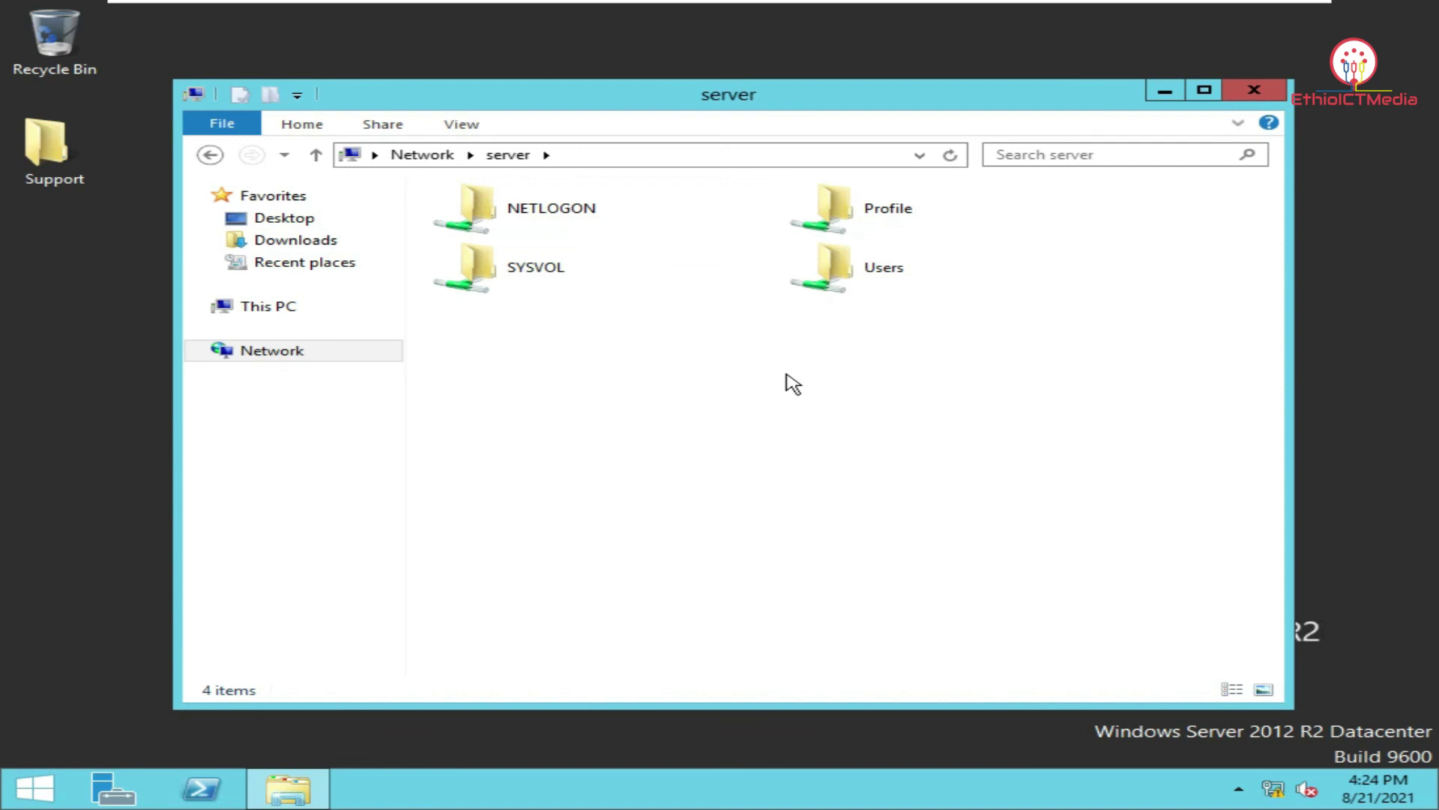
double_click(892, 226)
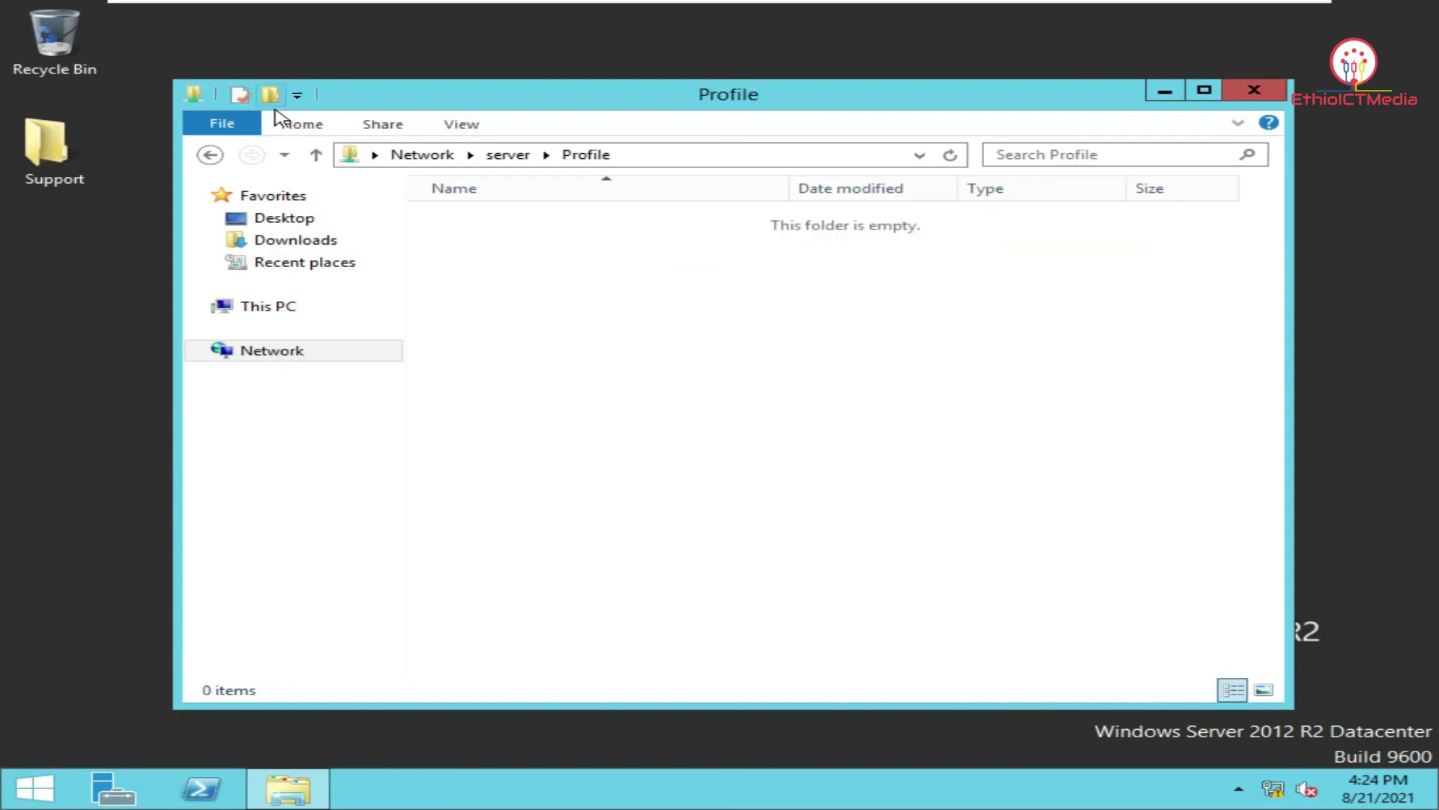
click(210, 155)
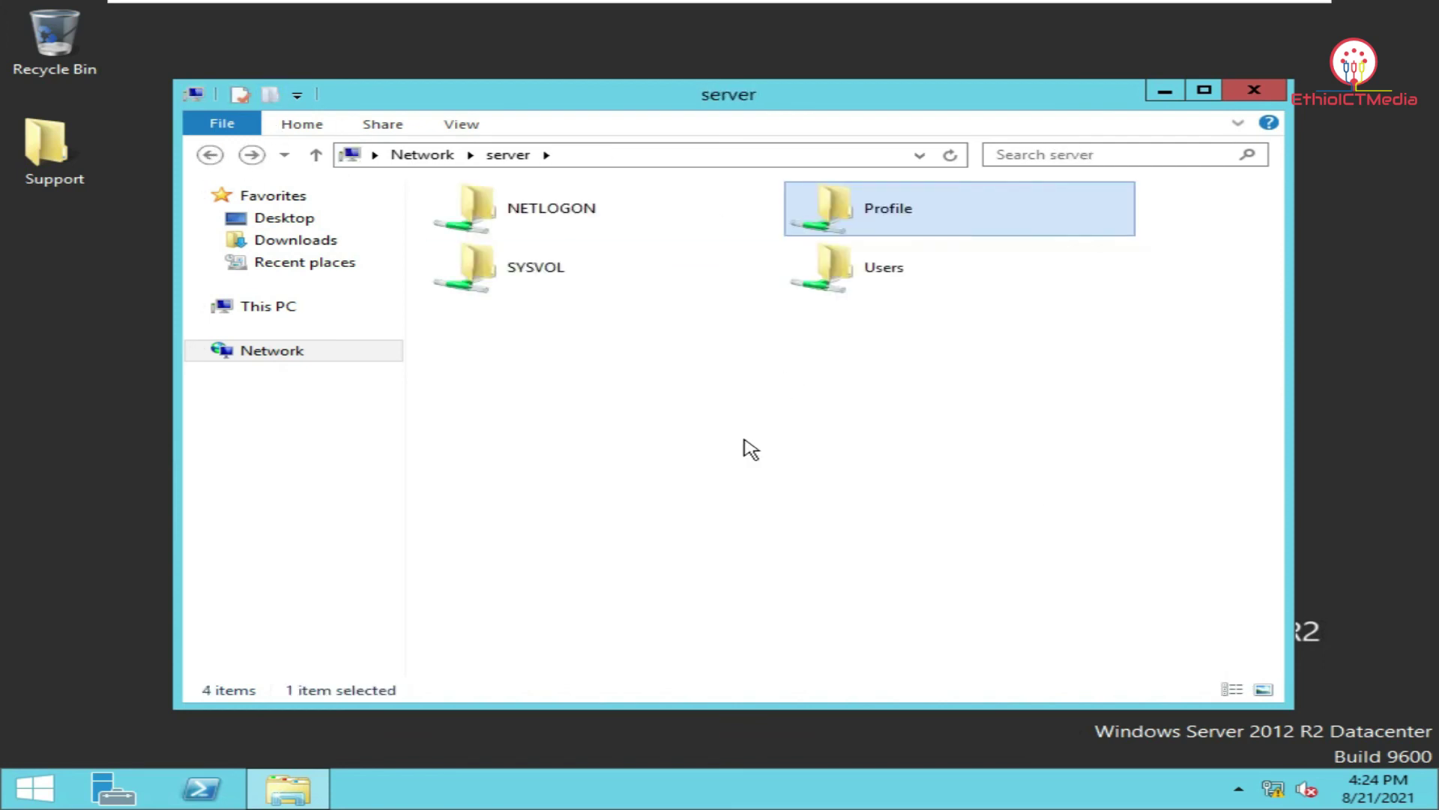